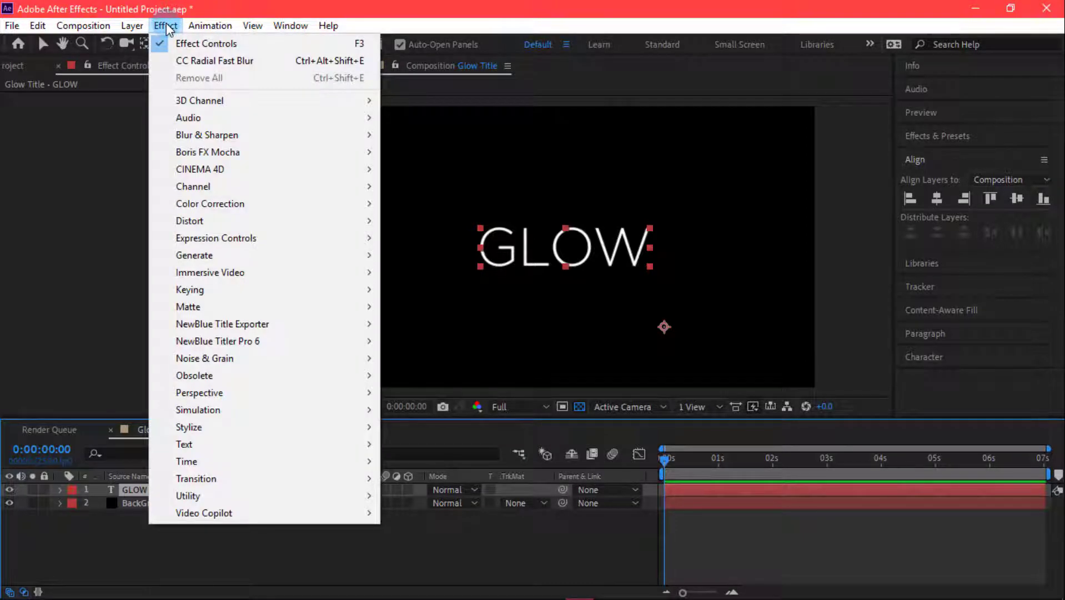
Apply a Drop Shadow effect to the GLOW text layer and choose the bright blue 2C5EFF as its shadow colour
mouse_move(207, 394)
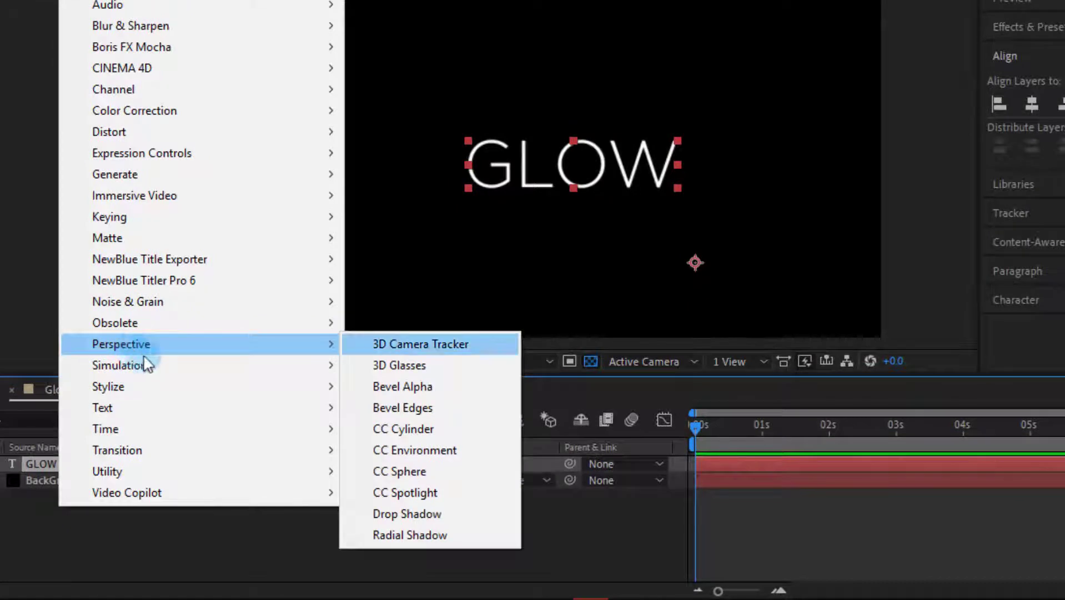
left_click(422, 514)
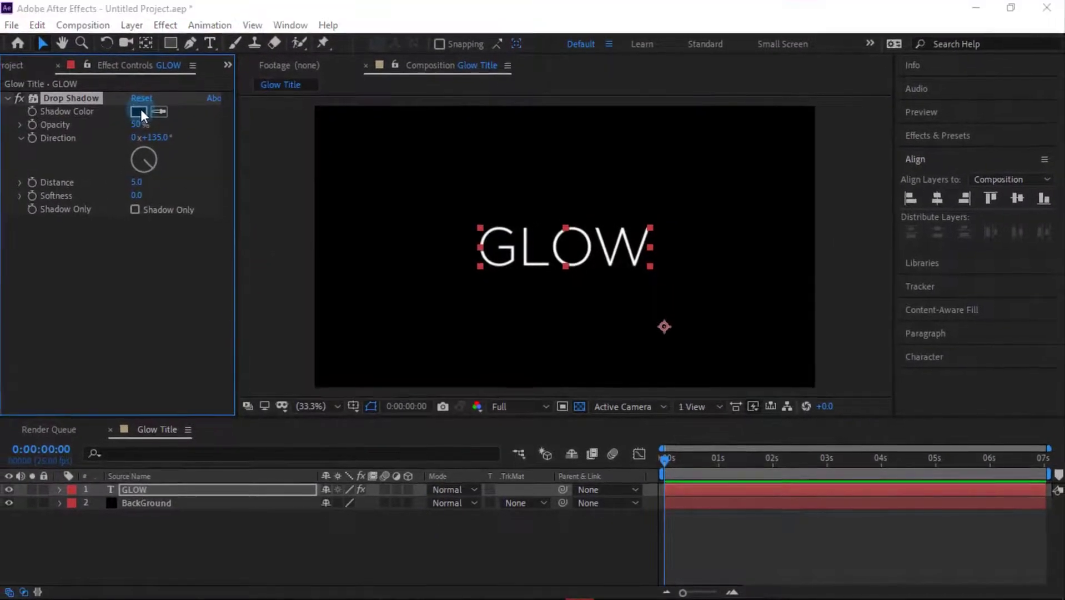
left_click(138, 107)
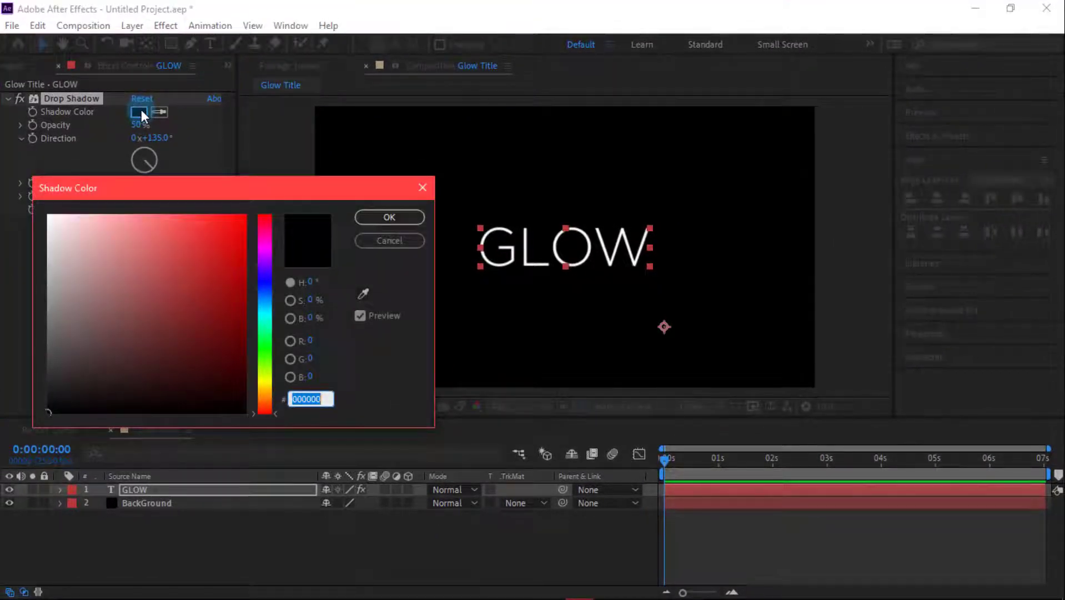
left_click(264, 296)
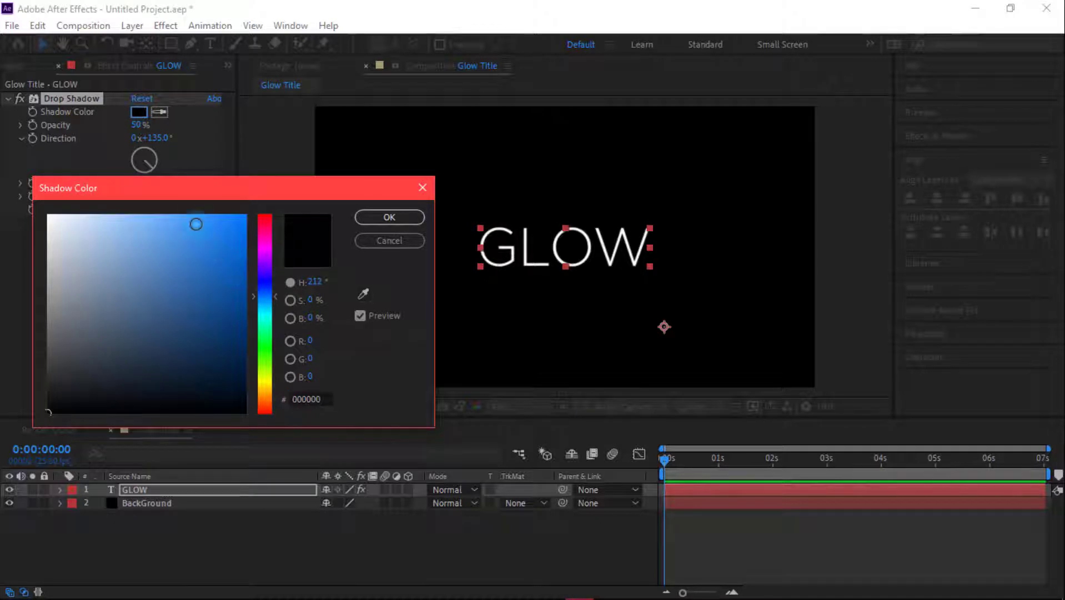
left_click(214, 215)
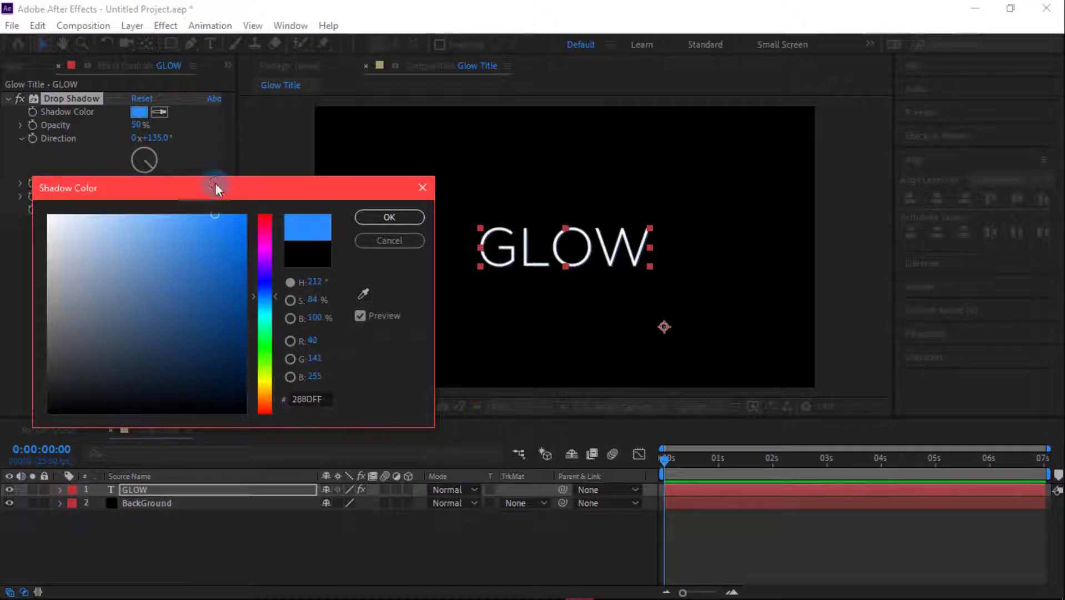
left_click(264, 289)
left_click(212, 213)
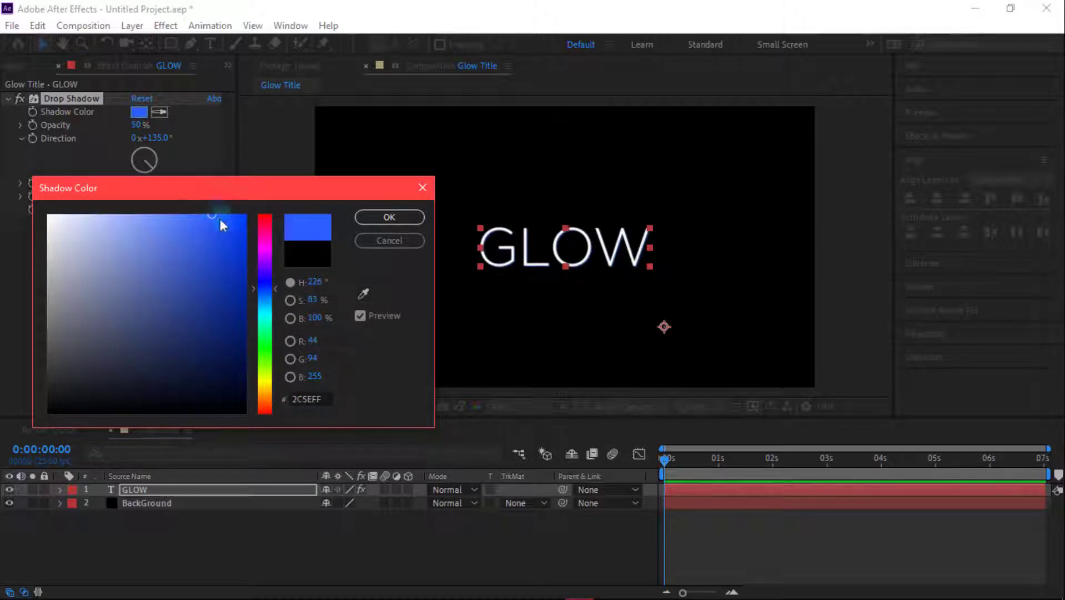
Copy the shadow colour's hex code 2C5EFF for reuse and accept the colour
left_click(311, 399)
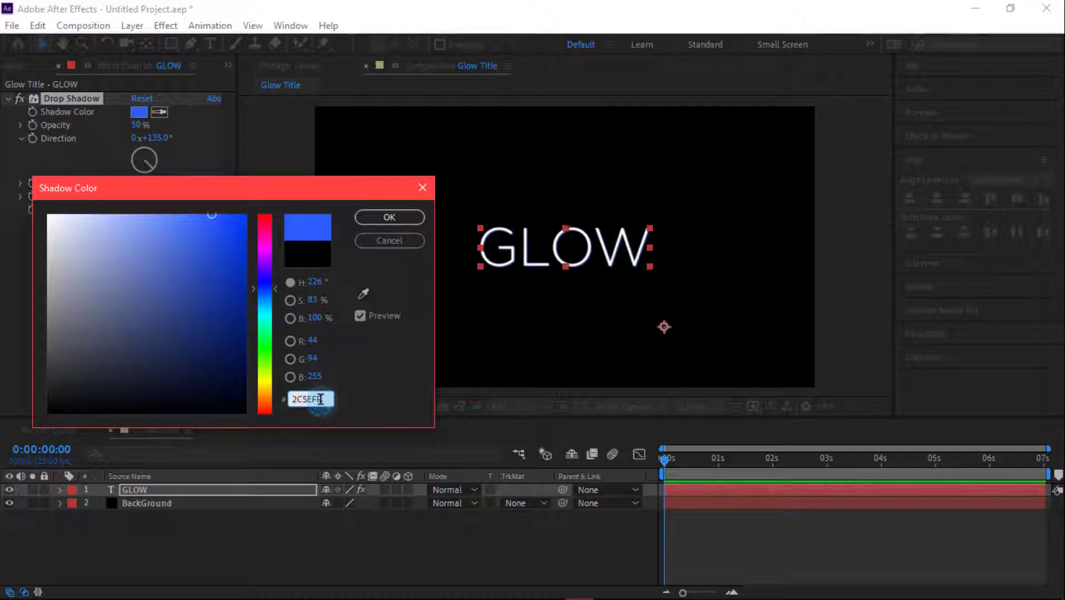
right_click(288, 399)
key("ctrl+c")
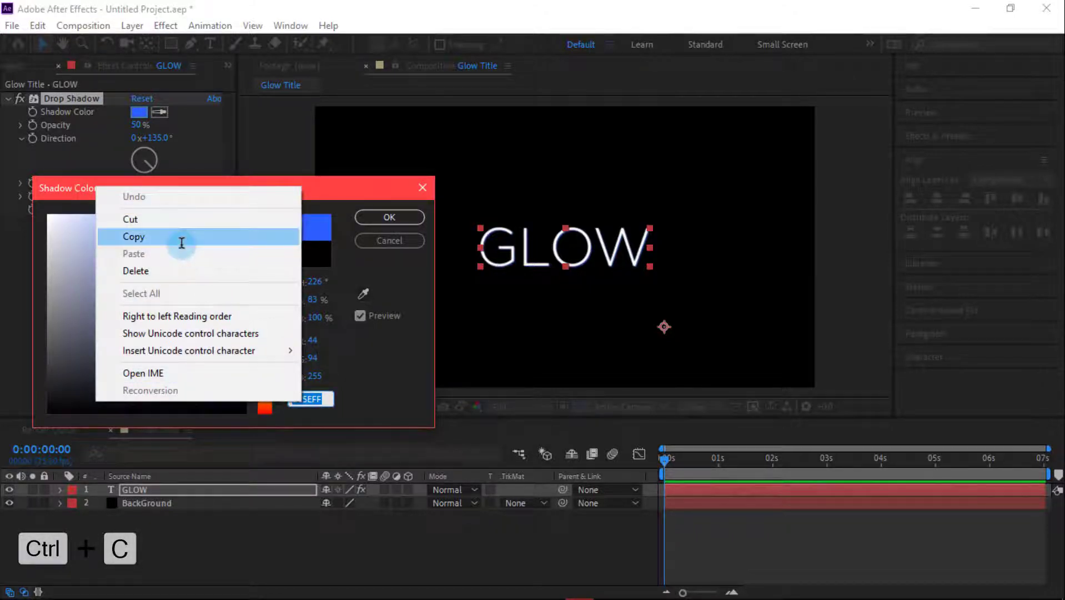
left_click(178, 236)
left_click(394, 217)
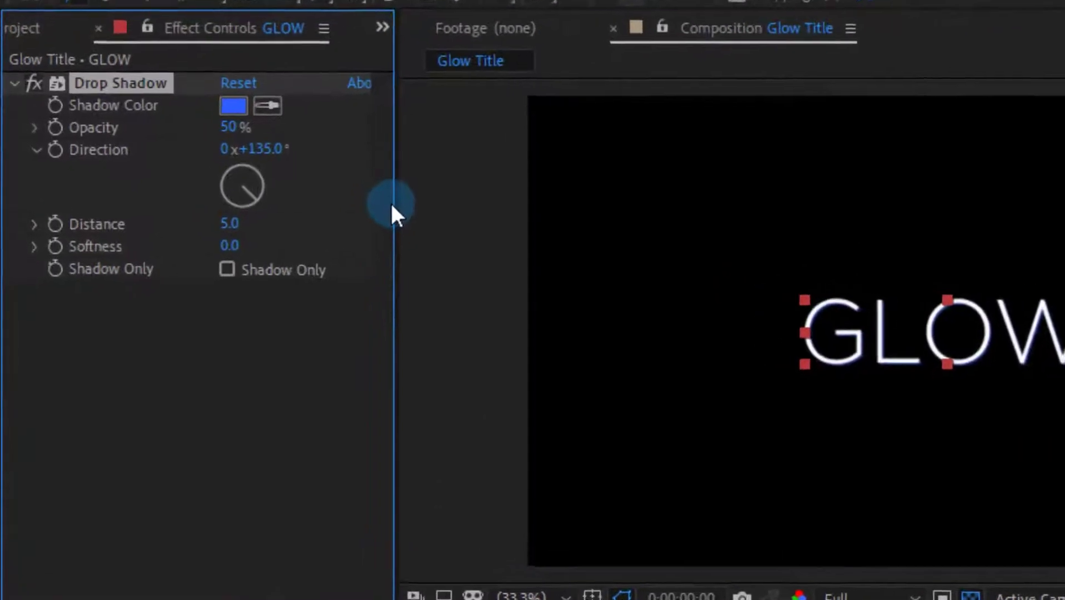
Set the Drop Shadow's distance to 0 and its softness to 20
left_click(249, 231)
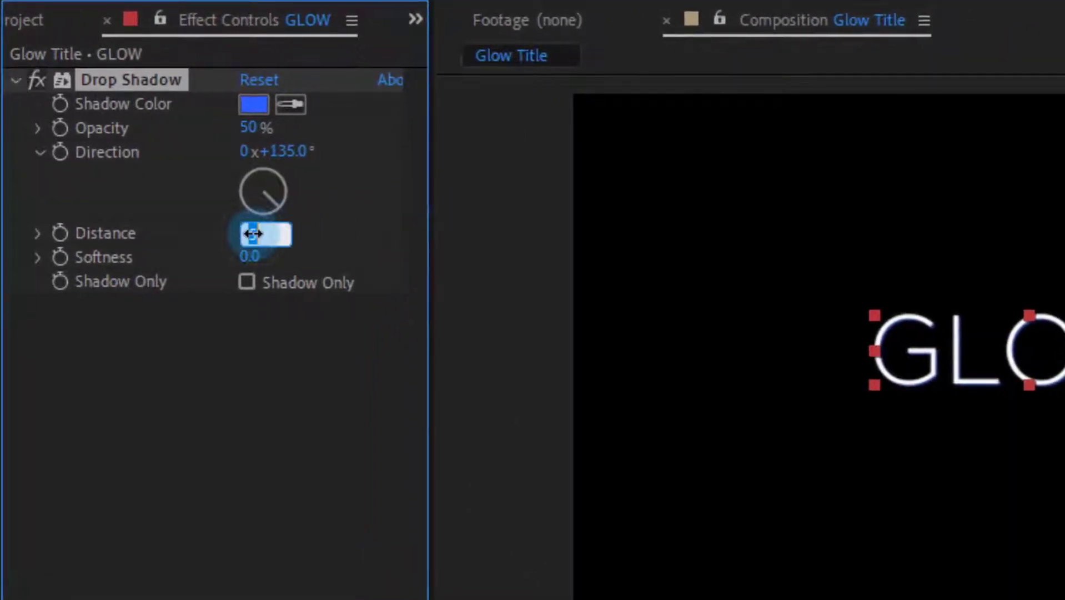
key("BackSpace")
type("0")
key("Return")
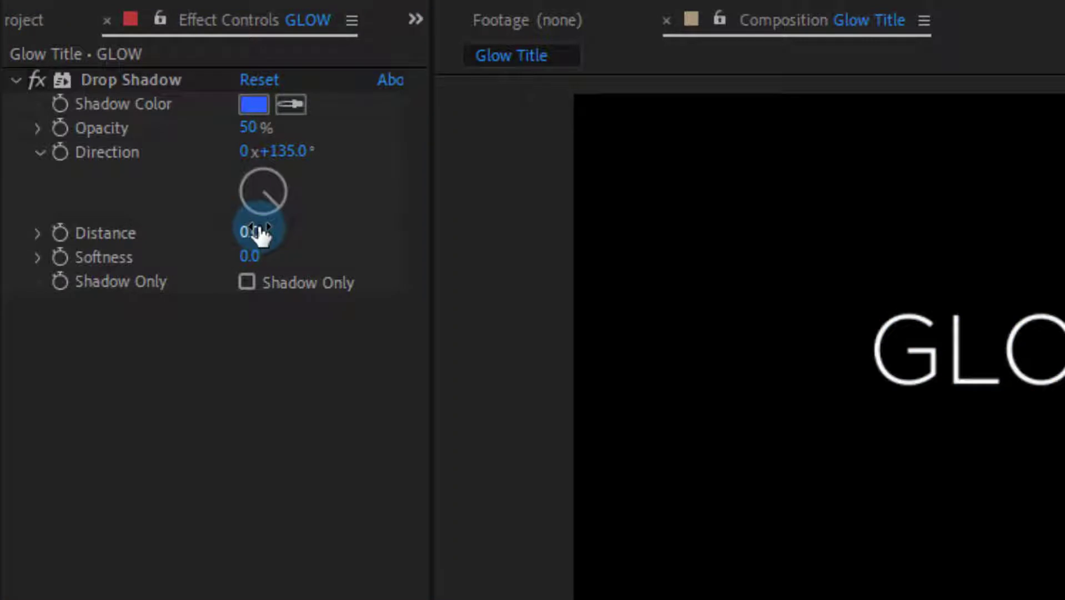
mouse_move(255, 257)
left_mouse_down()
mouse_move(291, 261)
mouse_move(254, 257)
left_mouse_up()
left_click(254, 257)
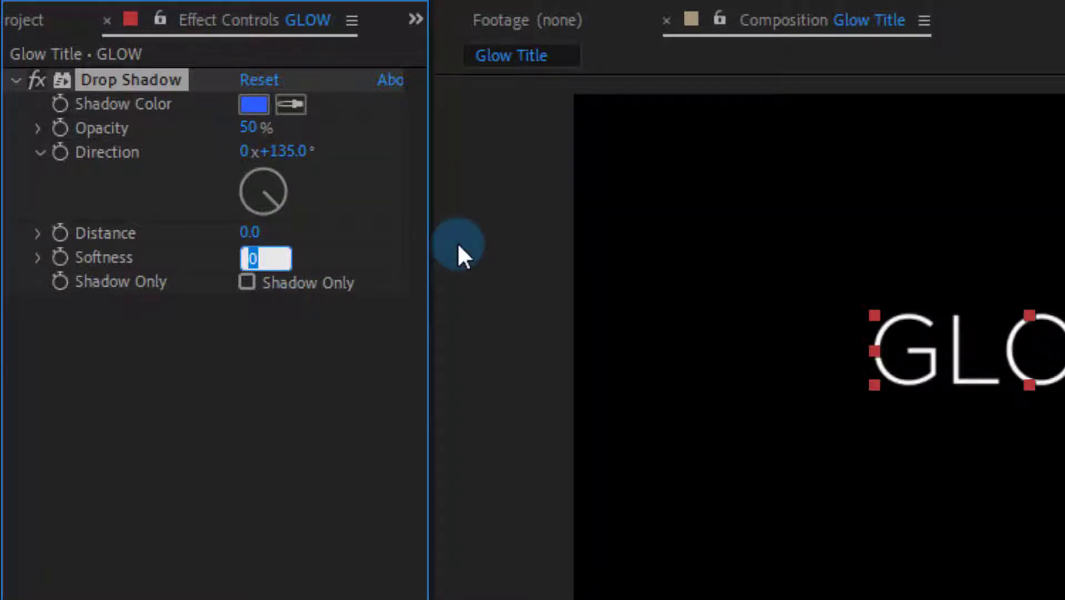
type("20")
key("Return")
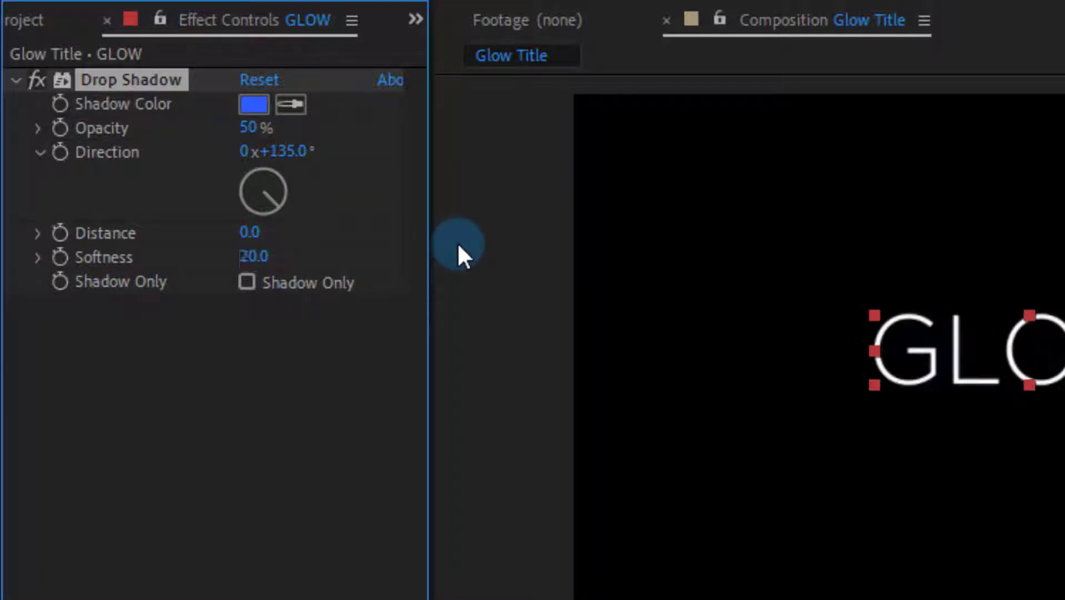
Set the Drop Shadow's opacity to 41% and inspect the letter edges up close
left_click(248, 128)
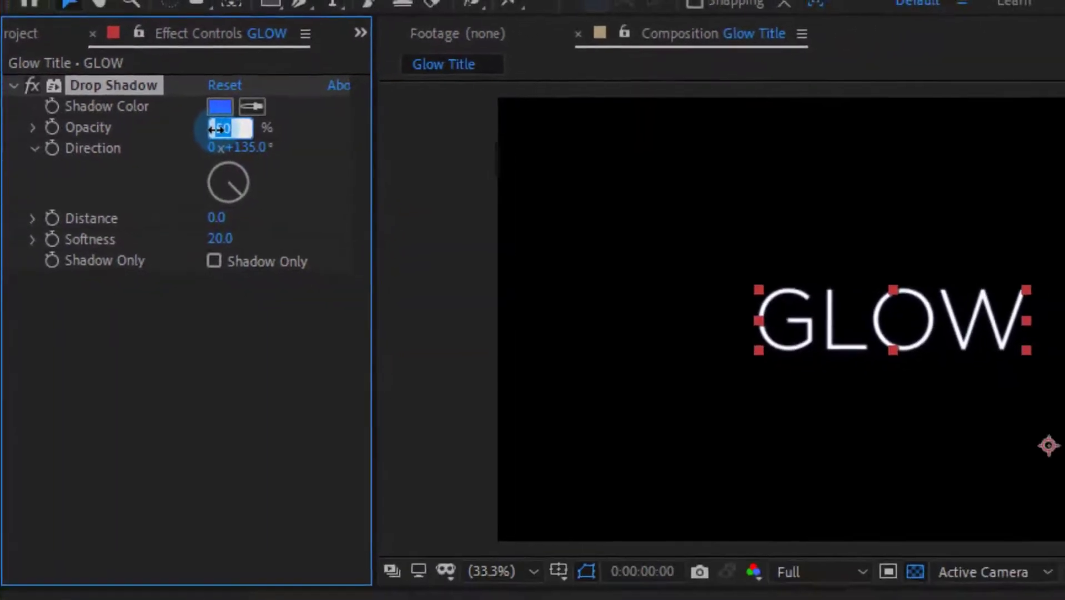
type("40")
key("Return")
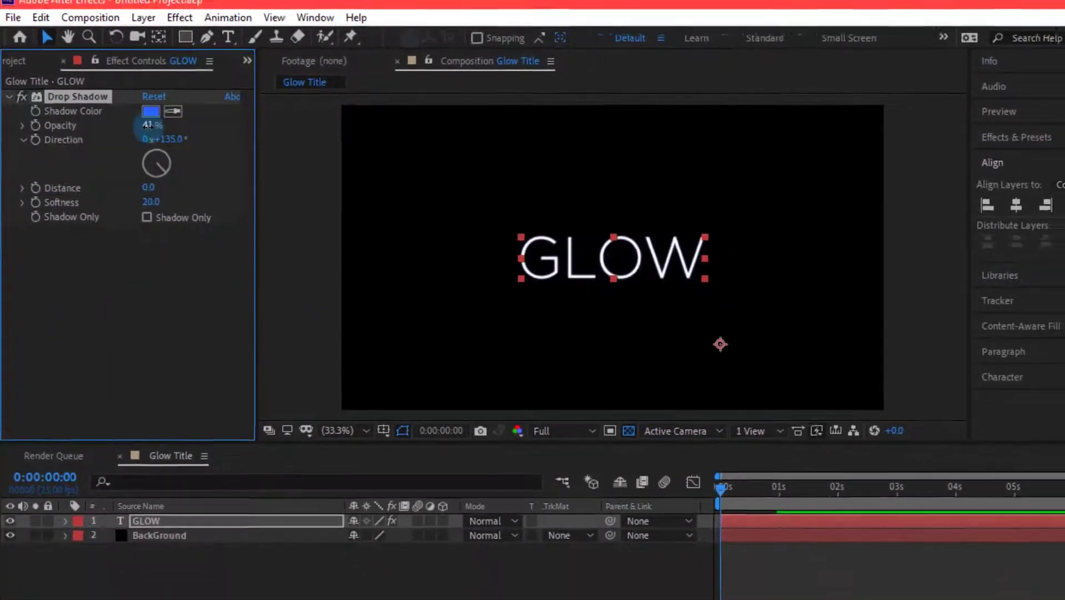
scroll(515, 250, "up", 4)
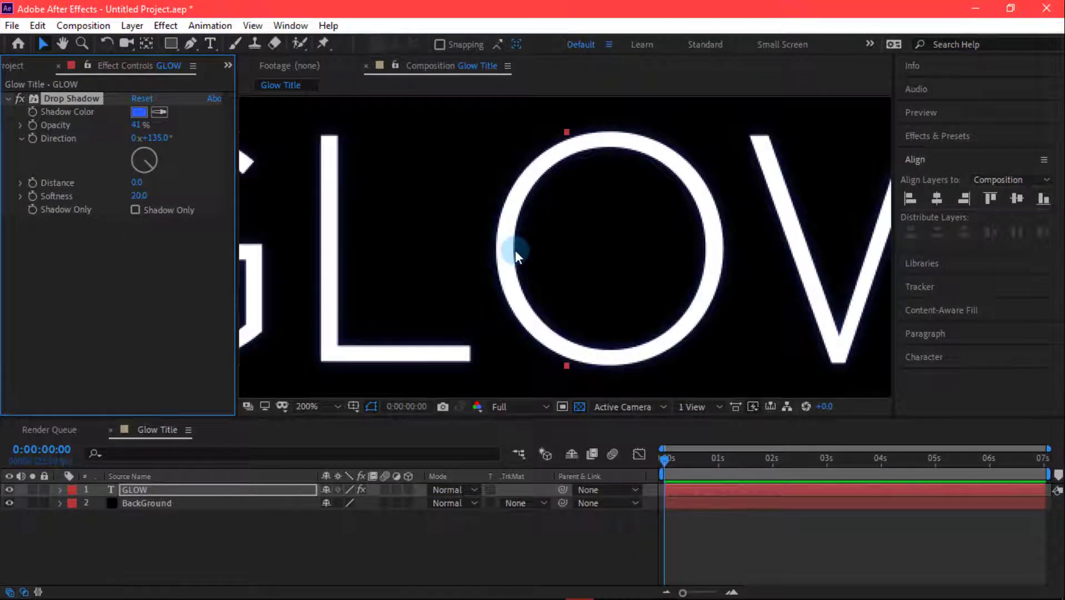
scroll(512, 252, "down", 1)
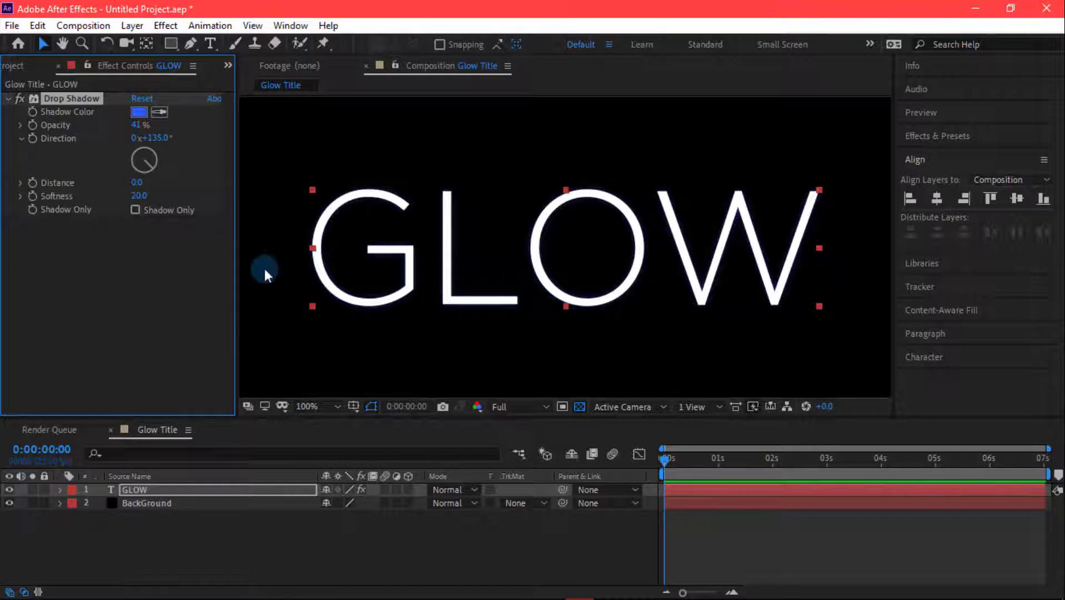
Duplicate the Drop Shadow effect on the GLOW layer and set the copy's softness to 80
left_click(132, 269)
left_click(65, 99)
key("ctrl+d")
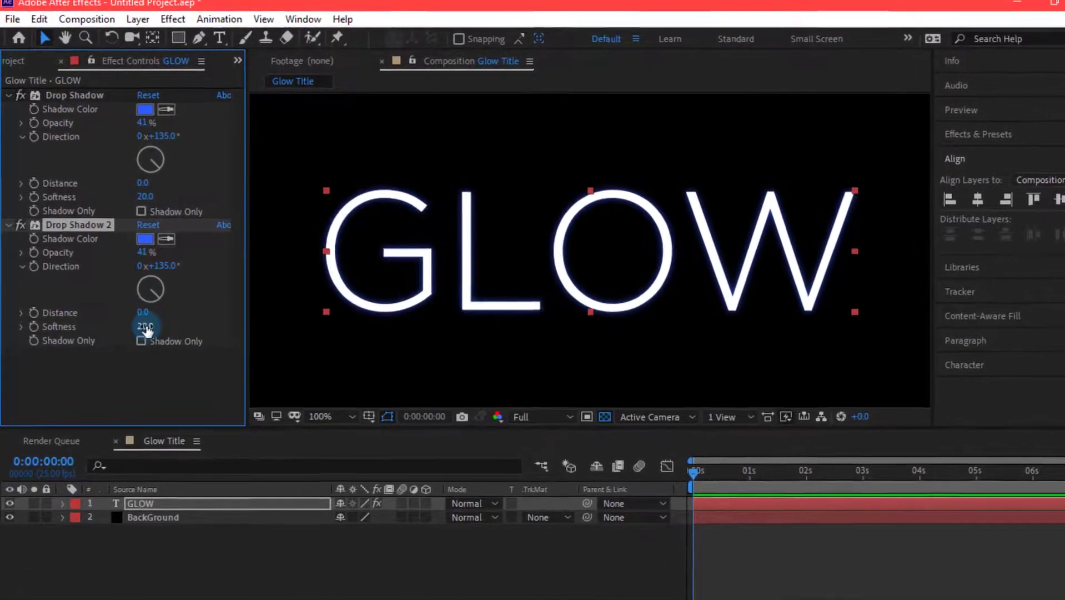
left_click(144, 327)
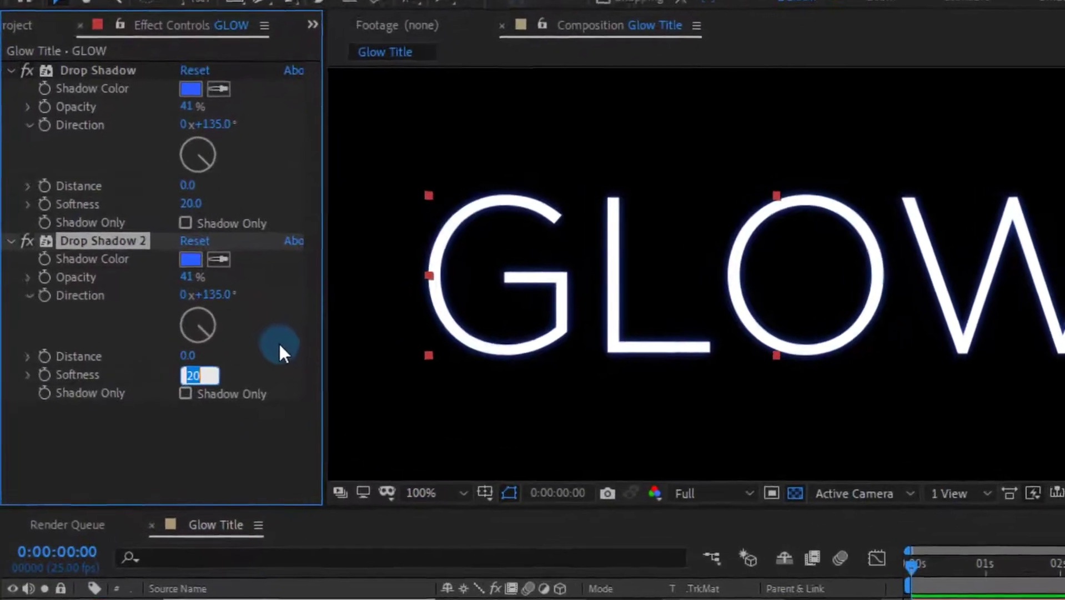
type("8")
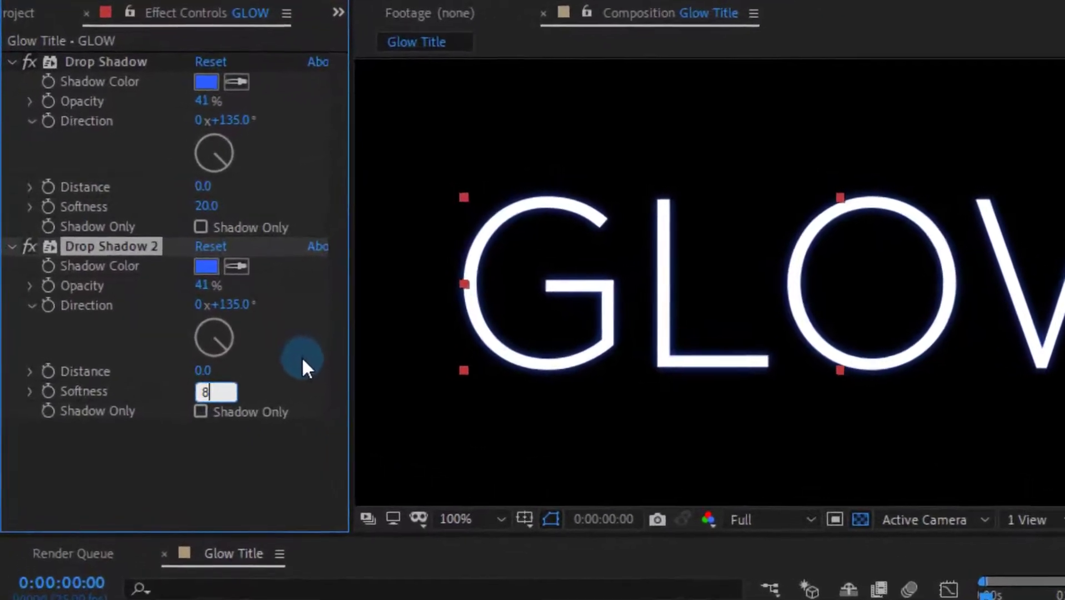
type("0")
key("Return")
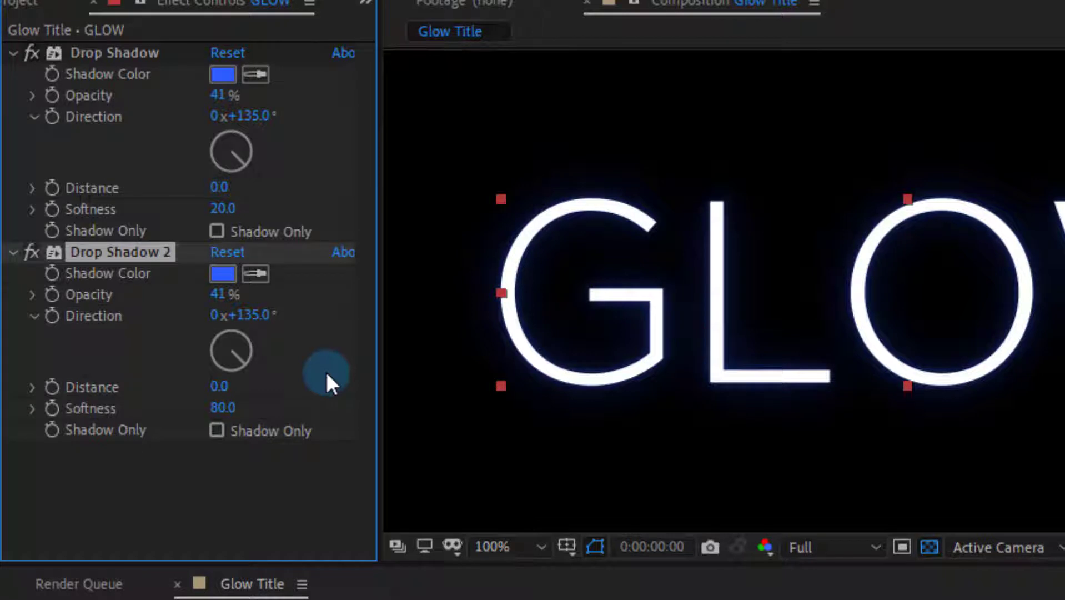
Collapse both Drop Shadow effects and switch the second one off and on to compare the text's glow
left_click(13, 252)
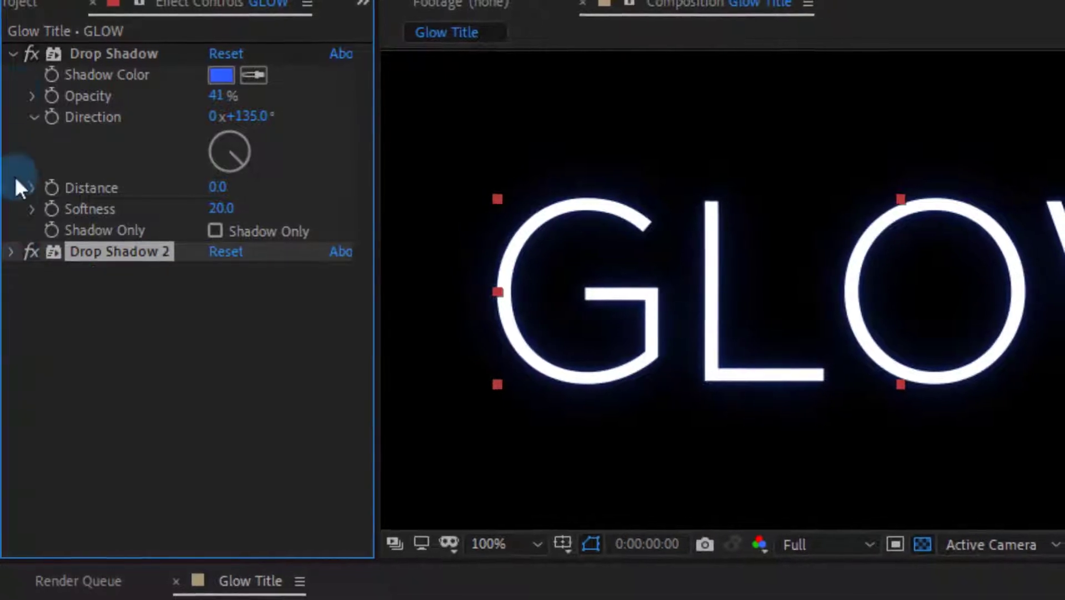
left_click(13, 54)
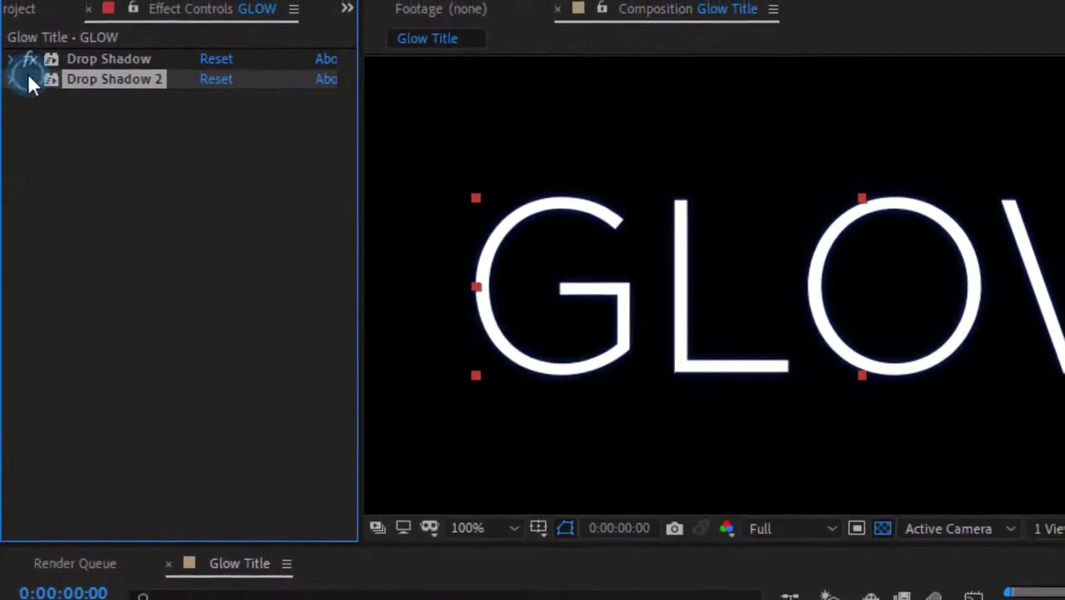
left_click(27, 81)
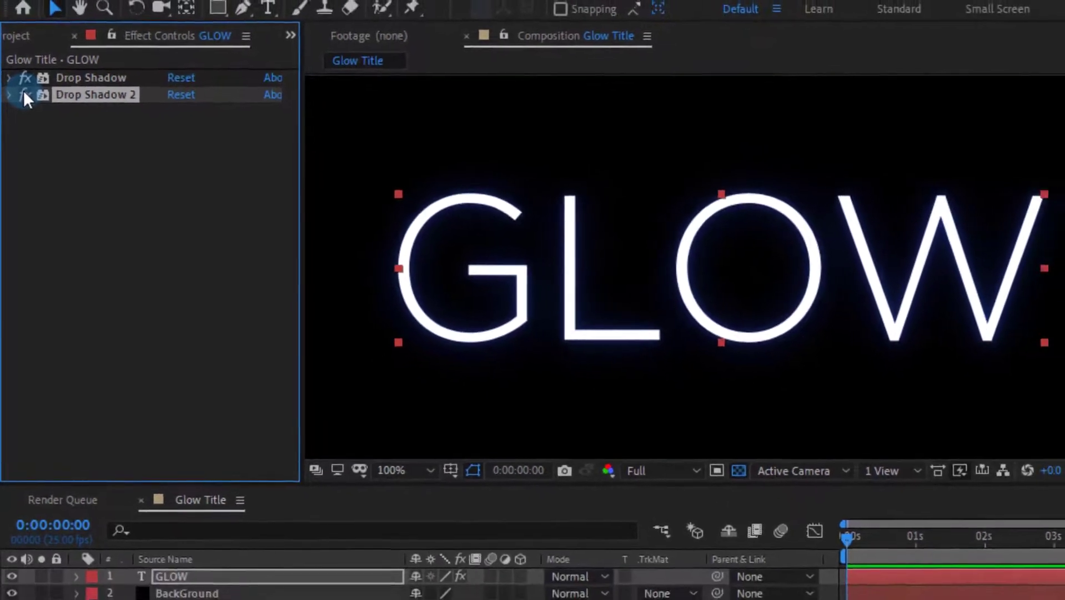
left_click(197, 239)
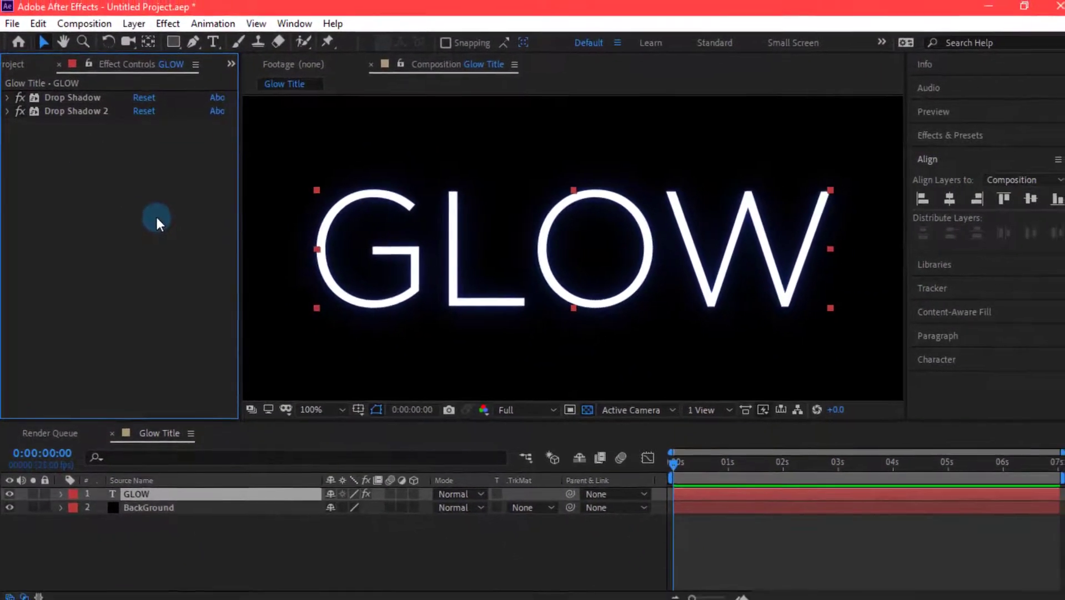
Apply the Stylize Glow effect to the GLOW text layer
left_click(156, 26)
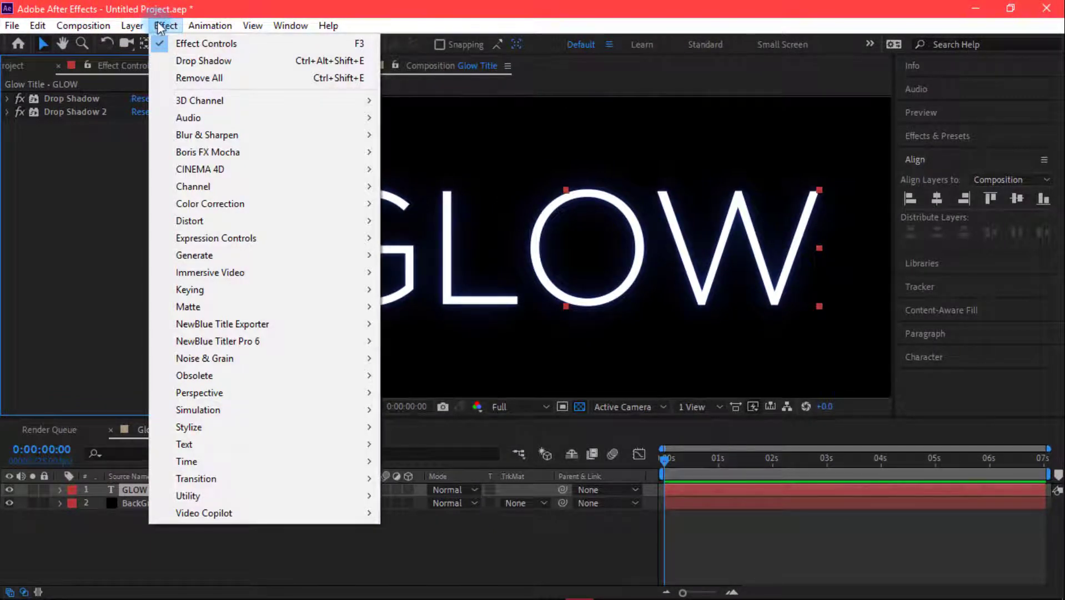
mouse_move(250, 427)
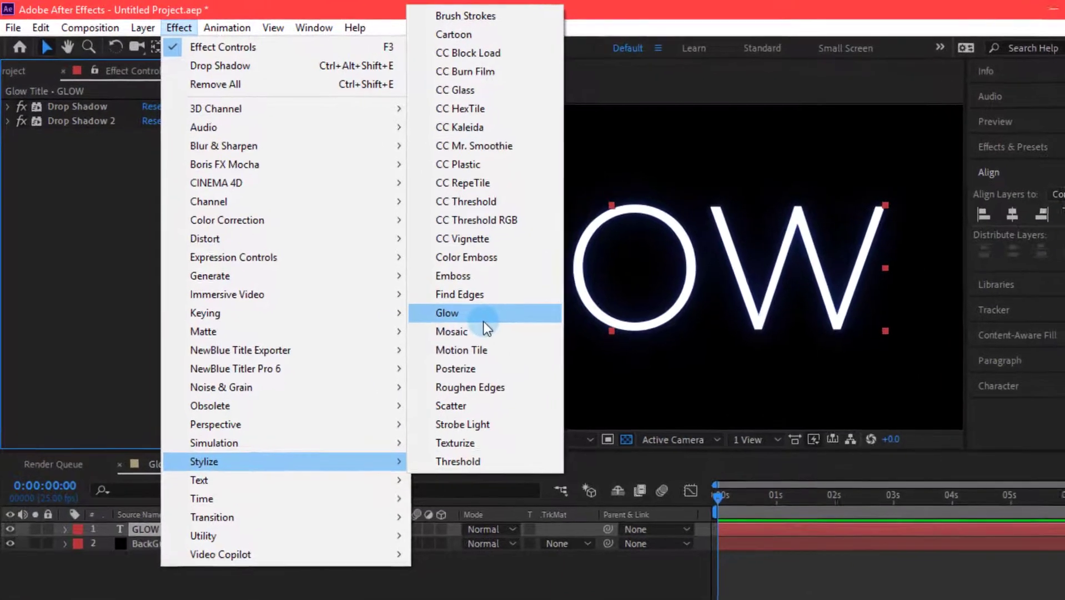
left_click(484, 320)
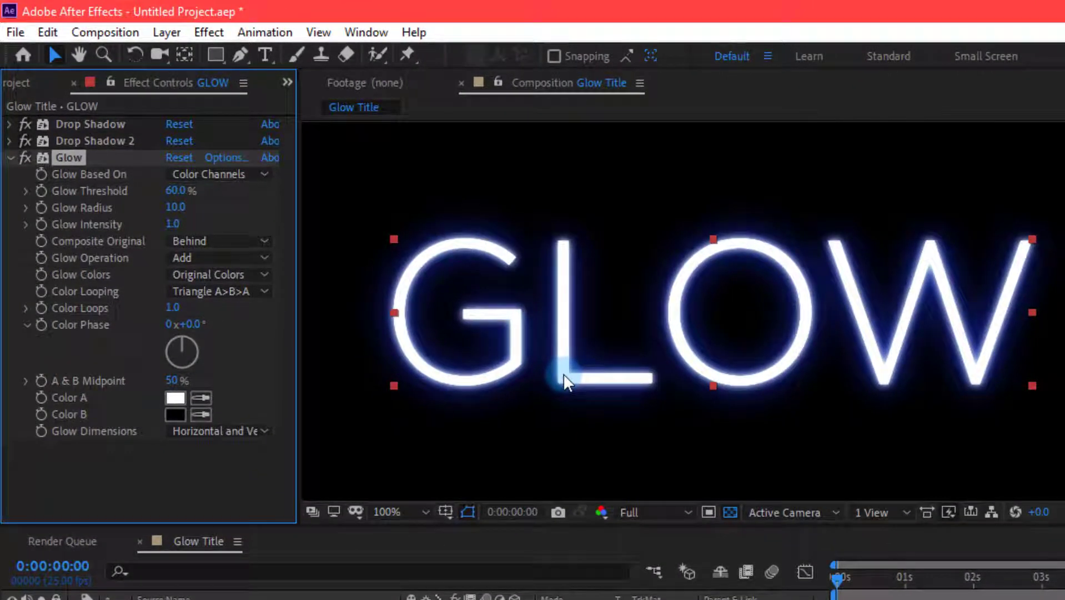
Set the Glow effect's colours to A & B Colors and its colour looping to Sawtooth B>A
left_click(244, 272)
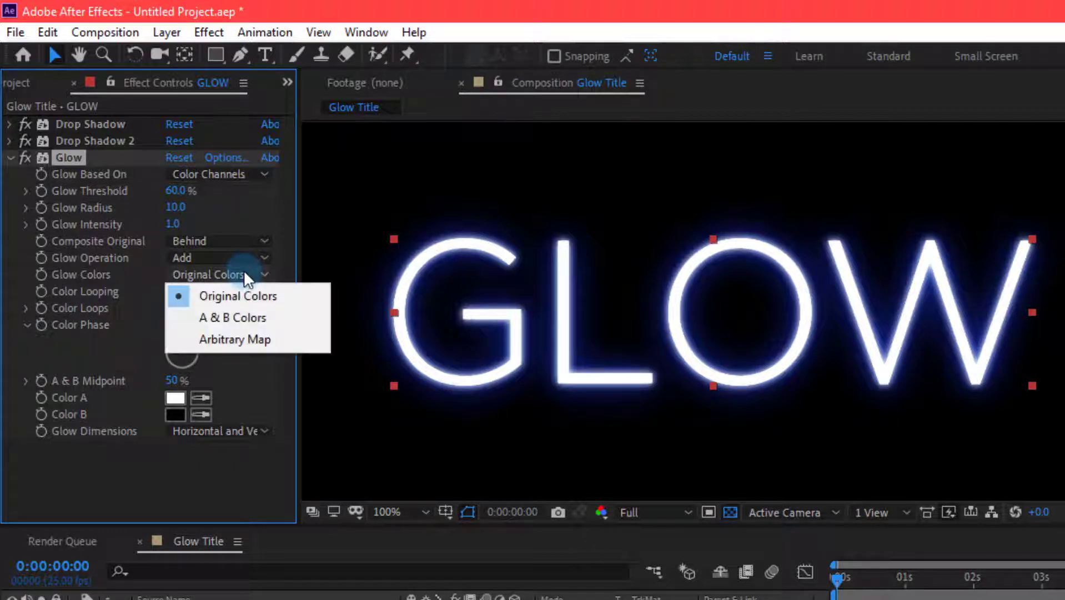
left_click(245, 319)
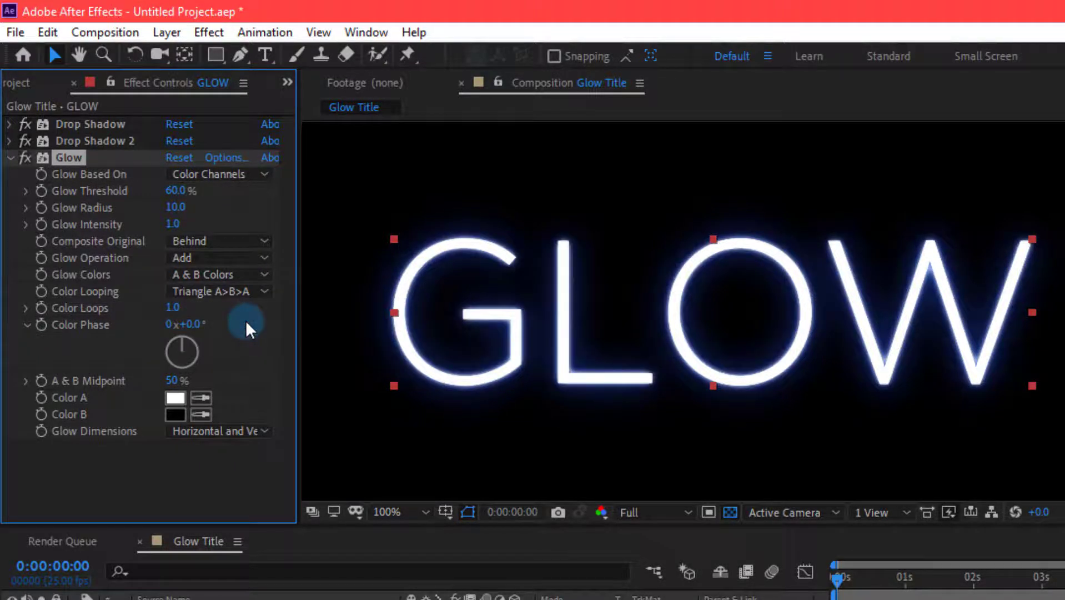
left_click(245, 292)
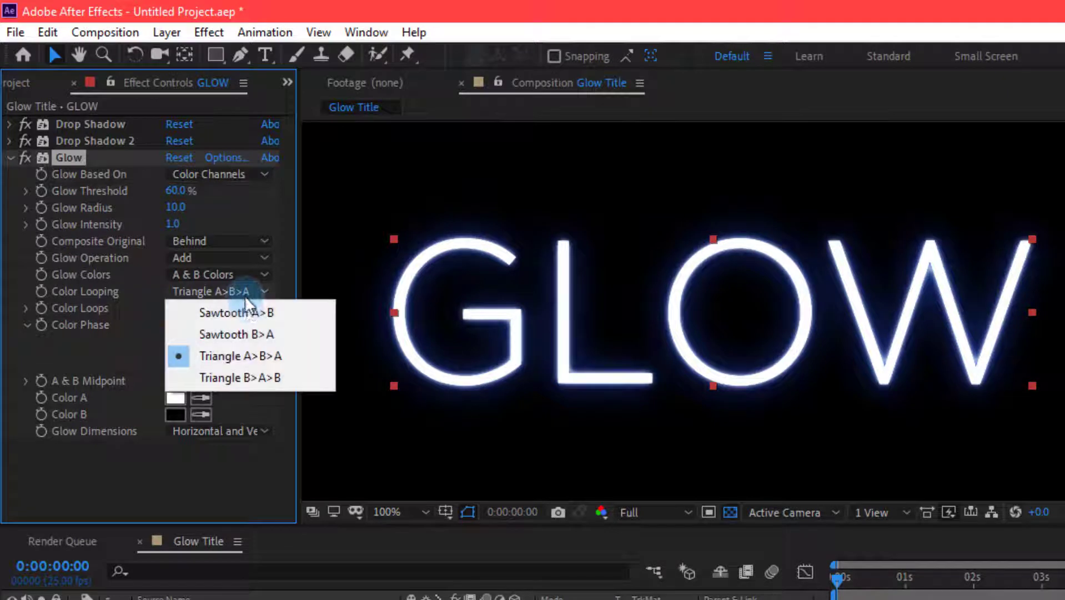
left_click(253, 335)
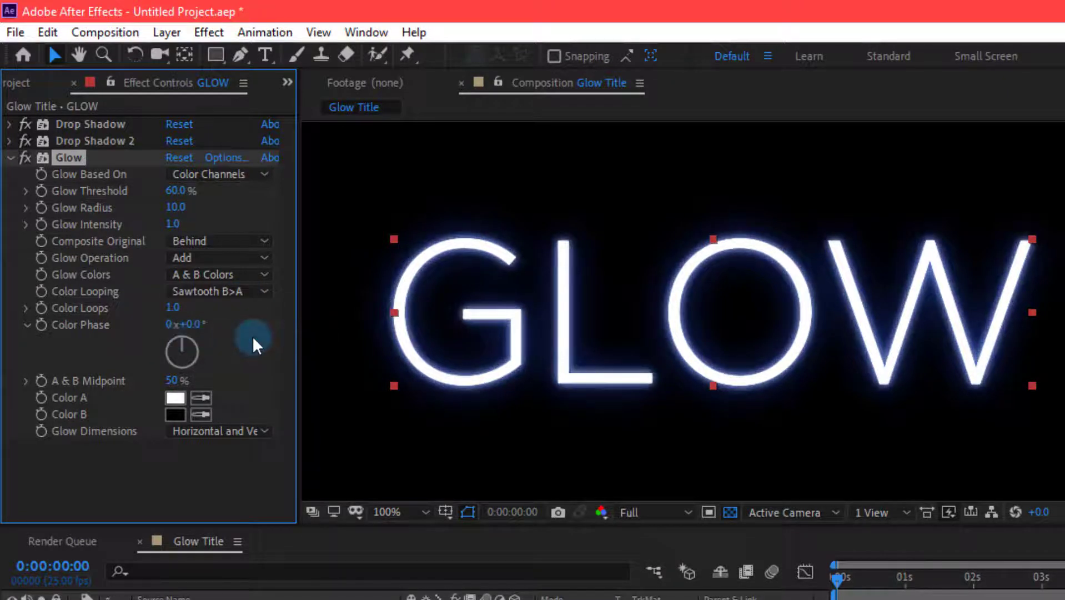
Set Color A of the Glow effect to the blue 2C5EFF
left_click(164, 406)
left_click(163, 404)
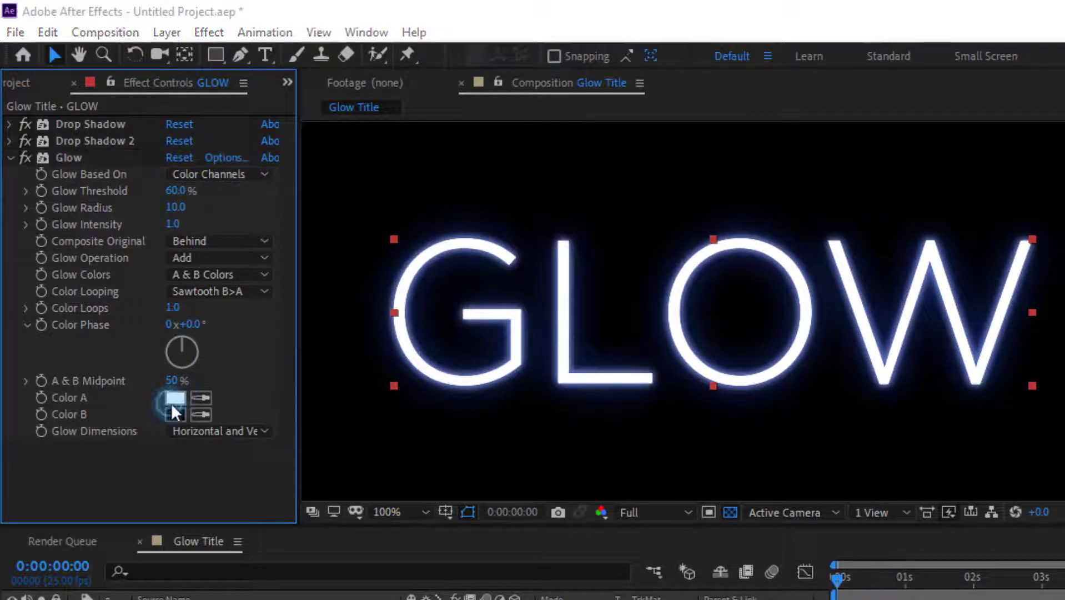
type("2C5EFF")
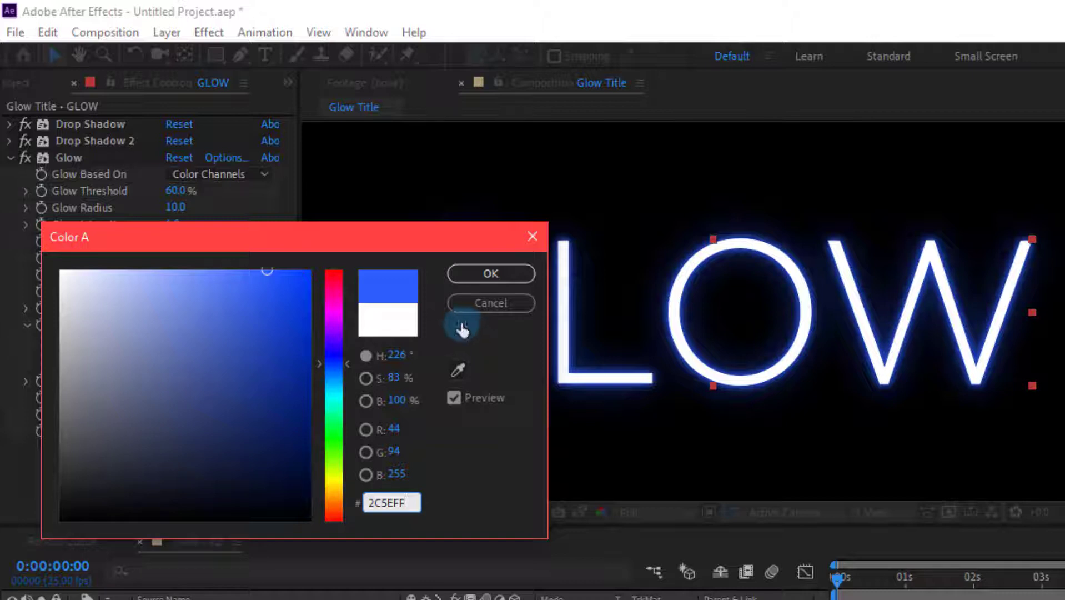
left_click_drag(276, 236, 294, 202)
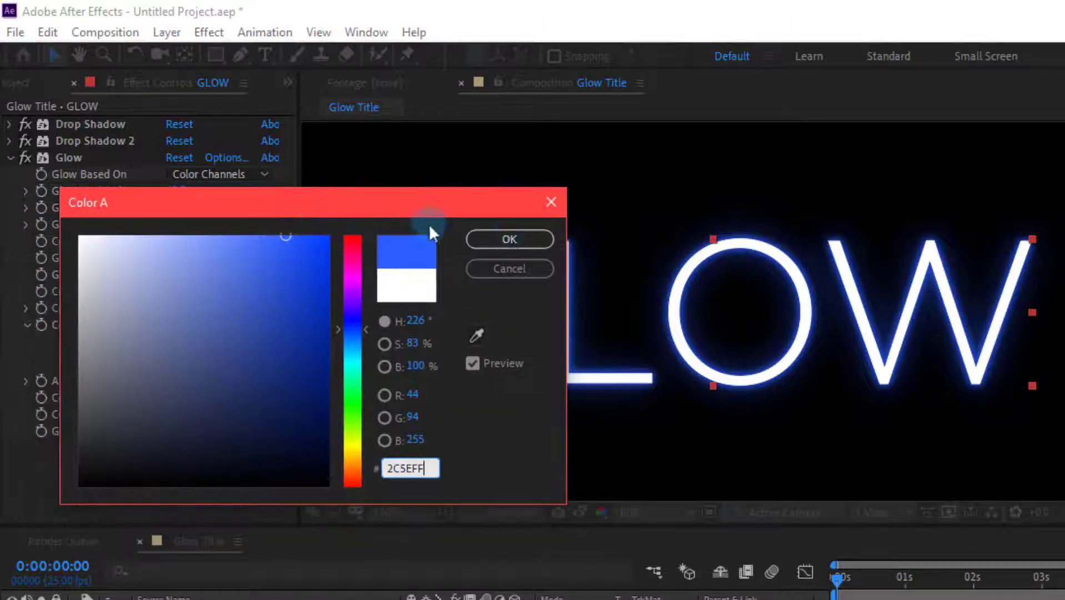
left_click(517, 240)
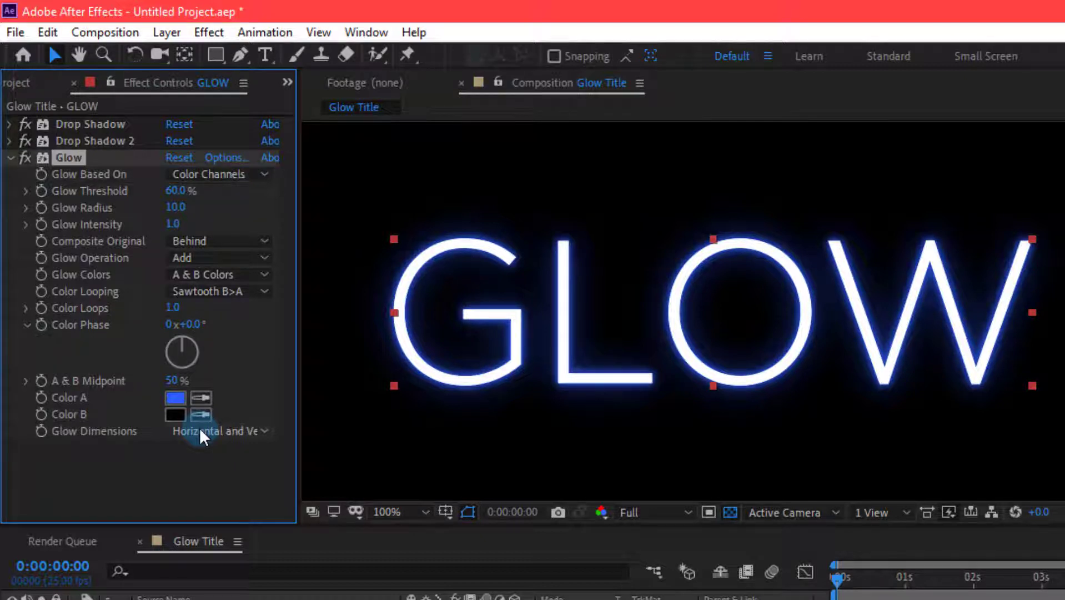
Set the Glow effect's threshold to 62.7% and its intensity to 2.5, and collapse its settings
mouse_move(181, 198)
left_mouse_down()
mouse_move(210, 198)
mouse_move(170, 195)
left_mouse_up()
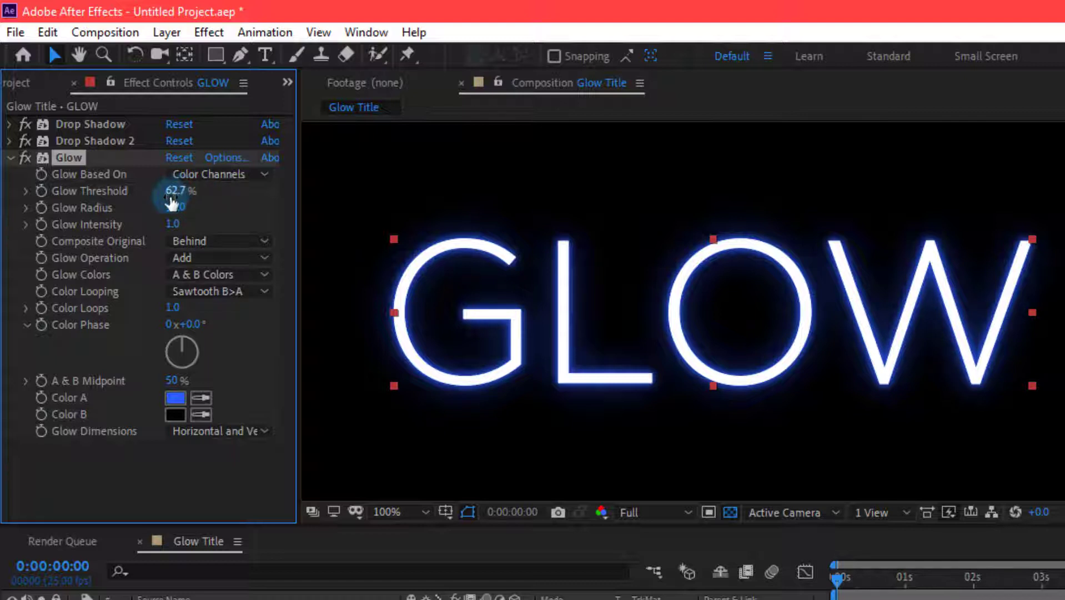
left_click(175, 223)
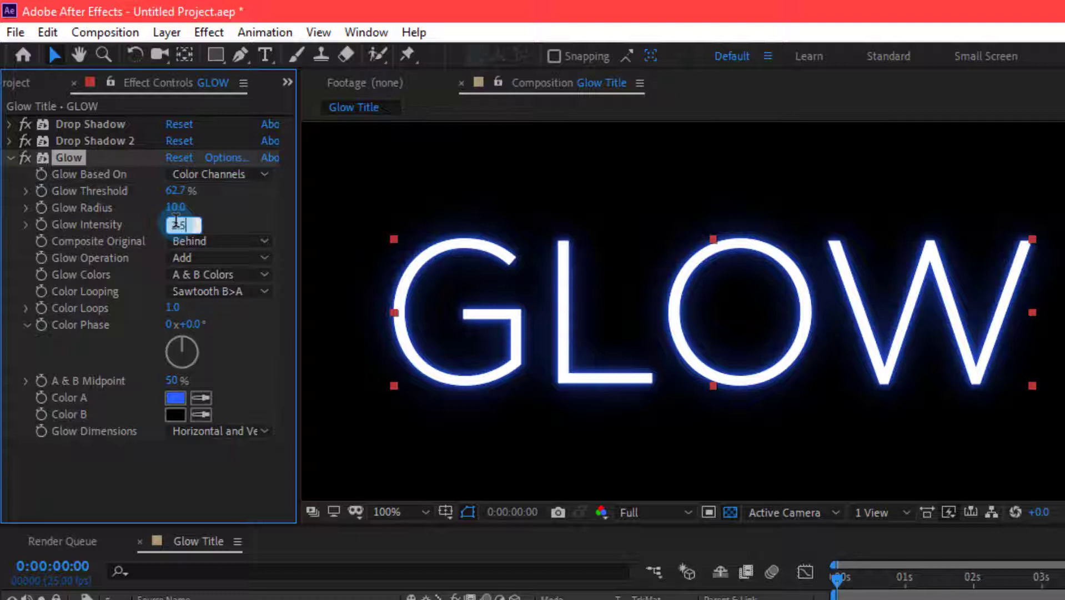
key("Return")
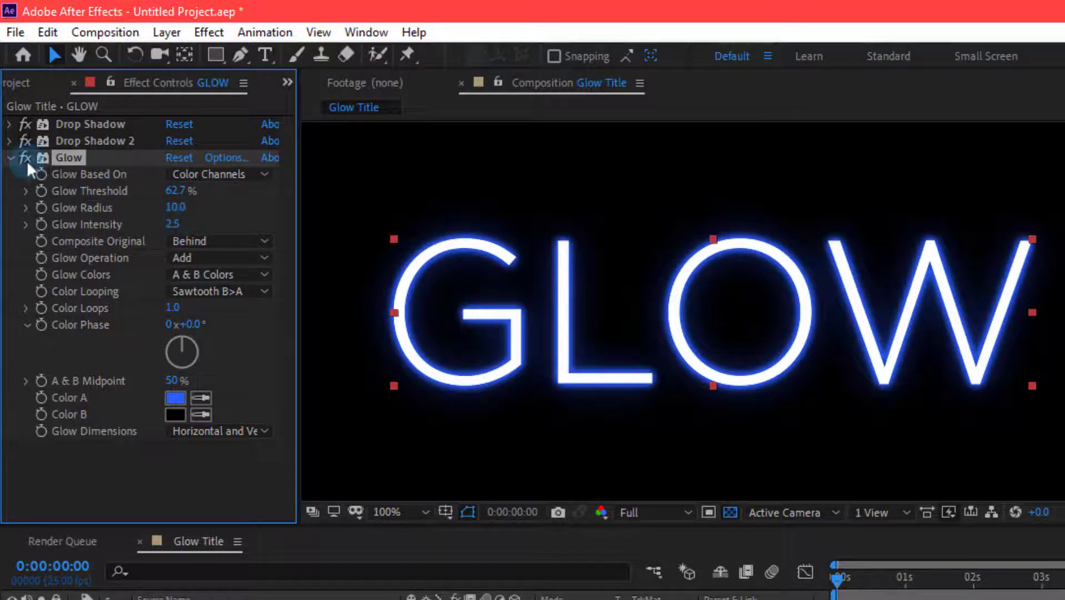
left_click(10, 158)
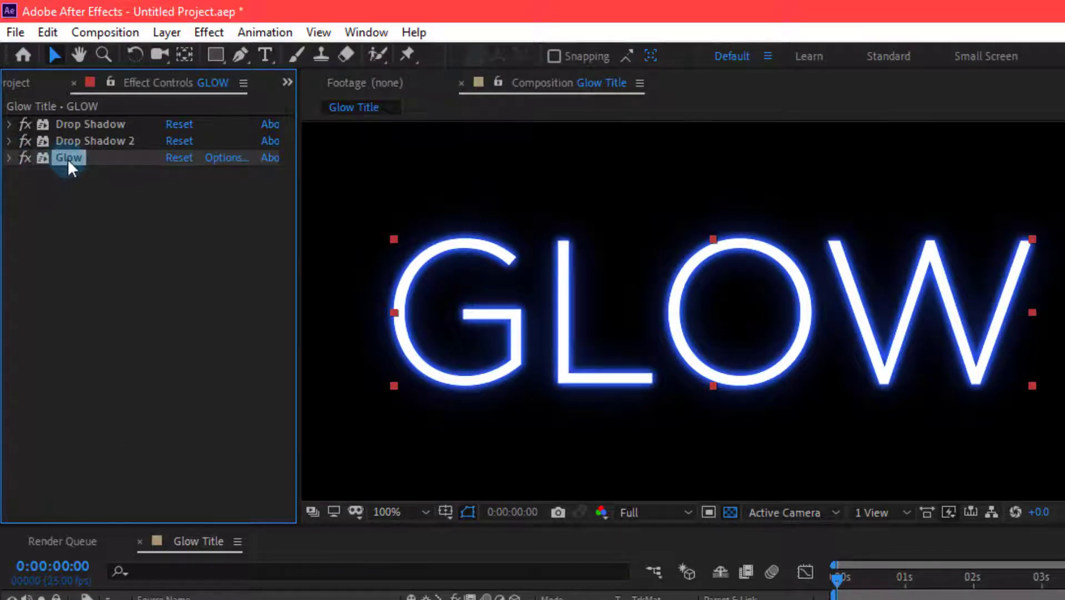
Duplicate the Glow effect on the GLOW layer and set the copy's glow radius to 150
key("ctrl+d")
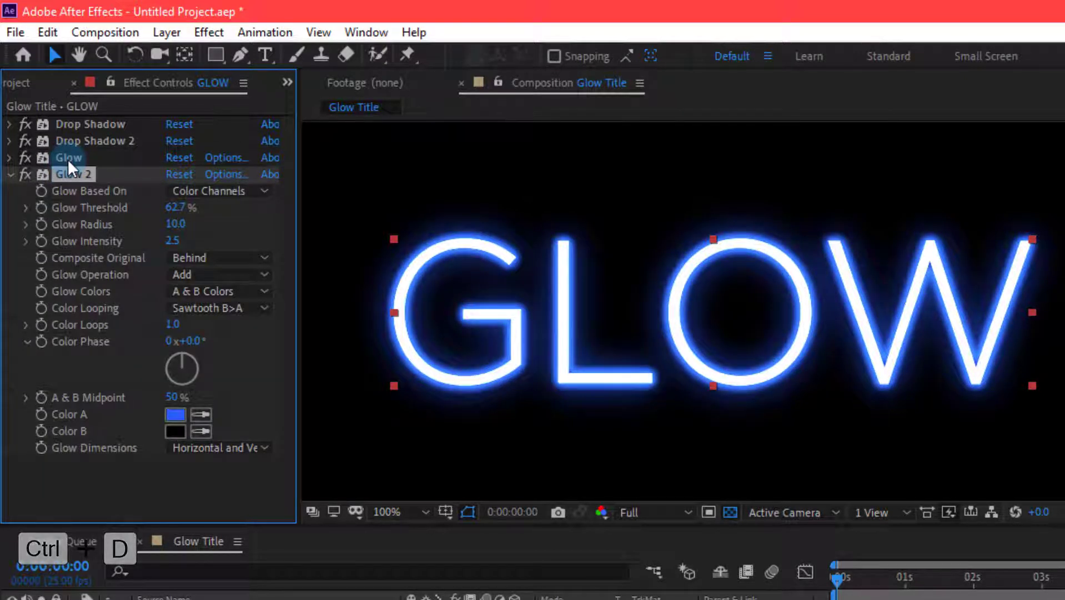
left_click(177, 222)
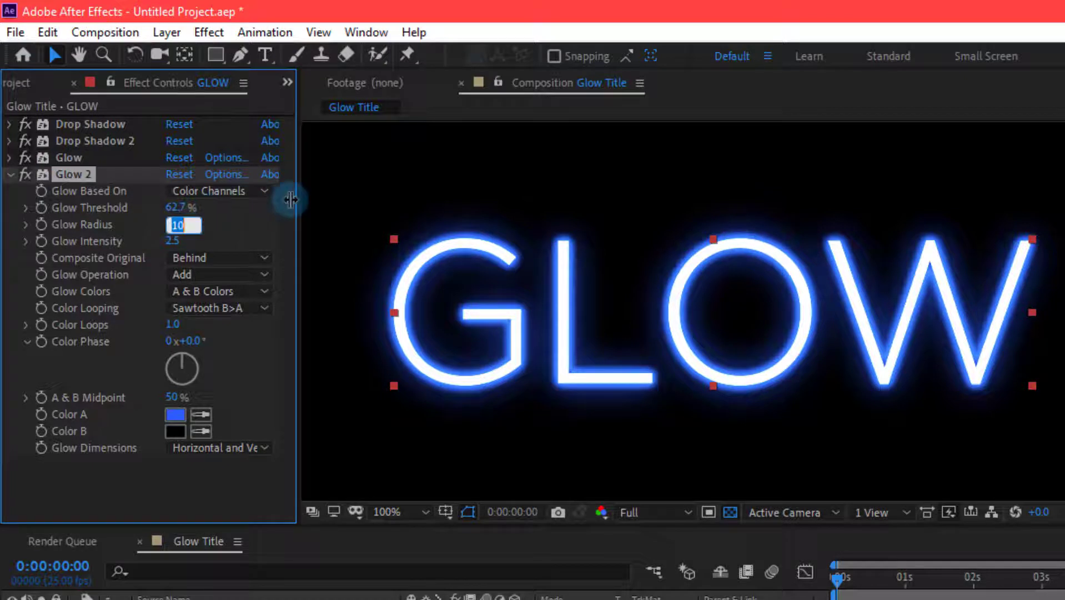
type("150")
key("Return")
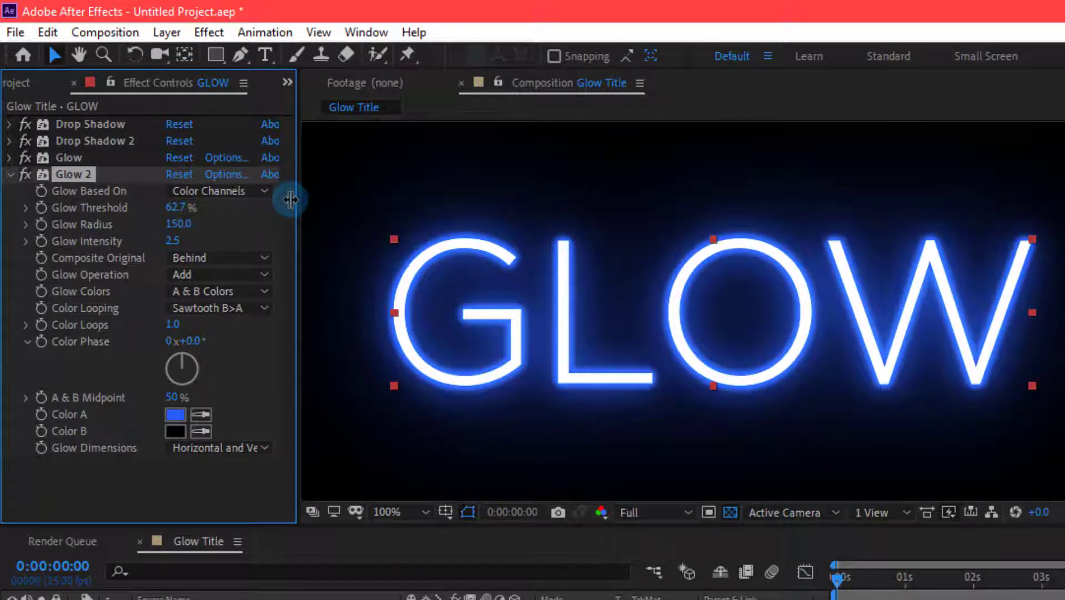
Set the second Glow effect's threshold to 75% and its radius to 100, and collapse its settings
left_click(181, 211)
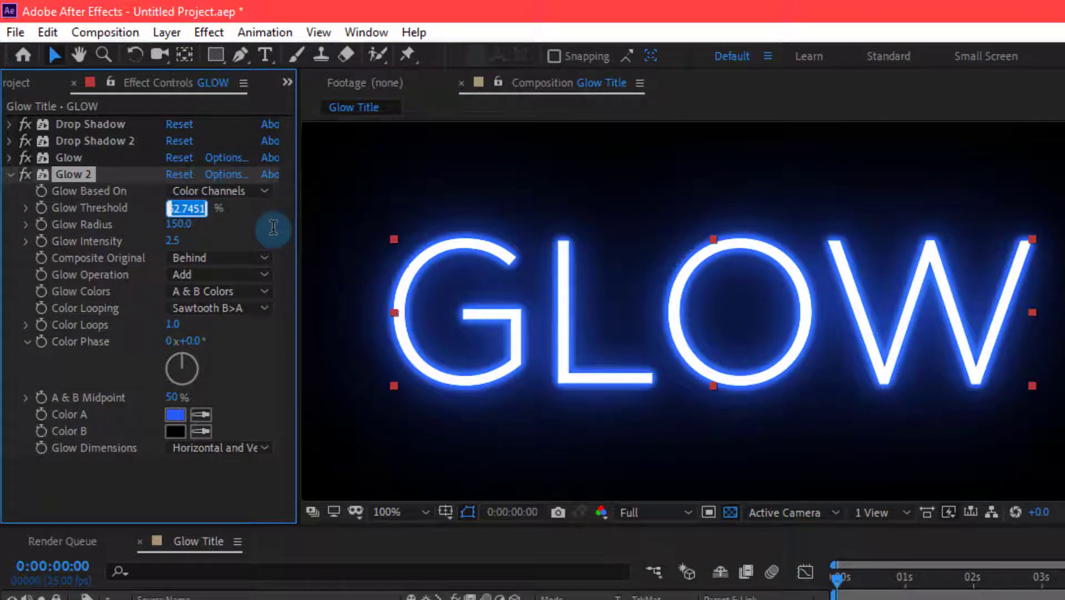
type("75")
key("Return")
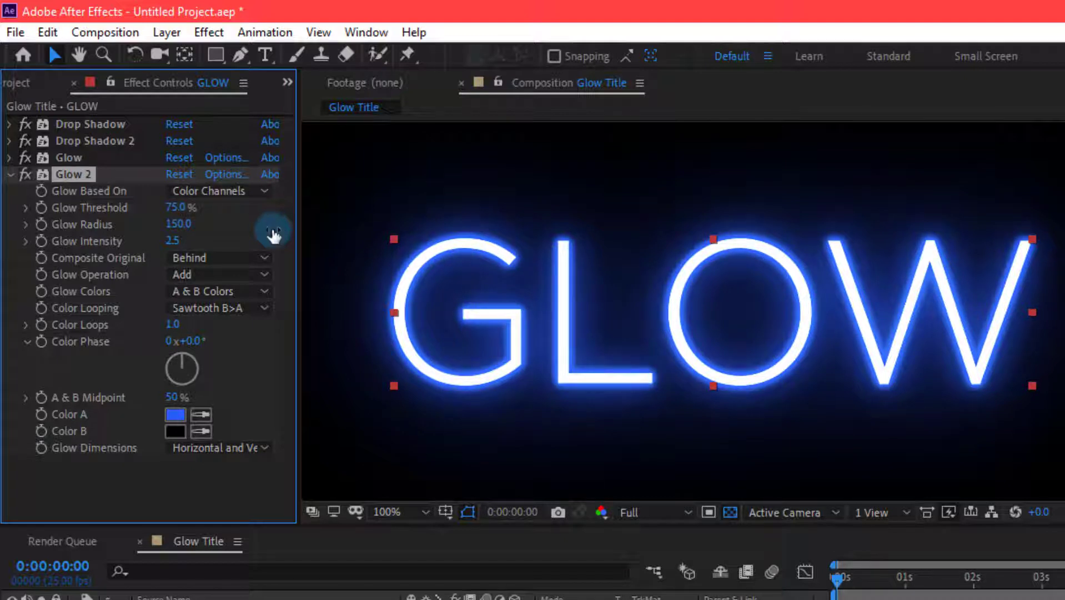
left_click(177, 224)
type("1")
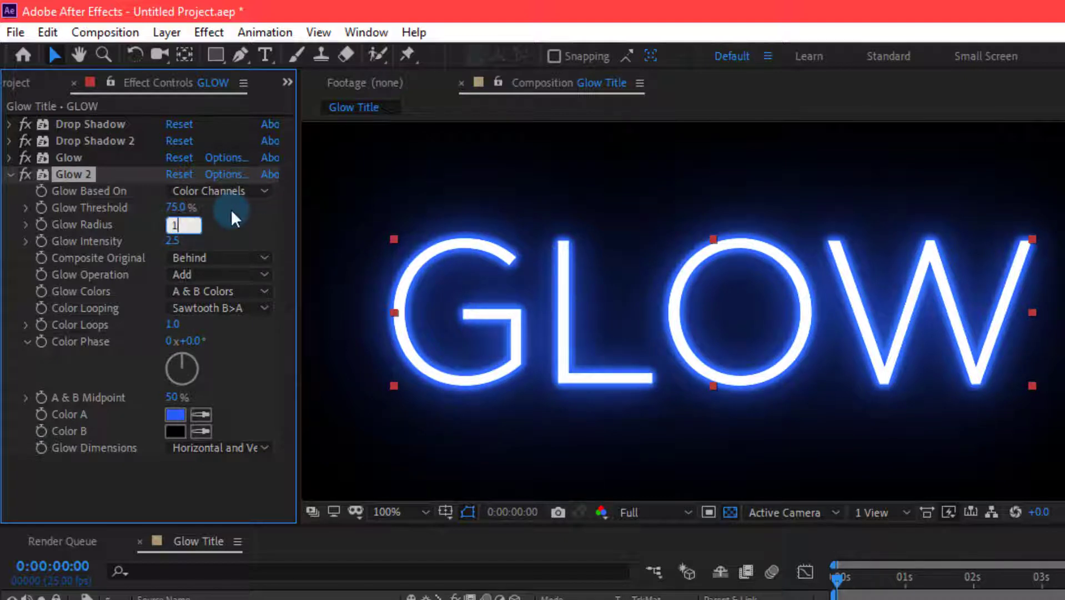
key("Return")
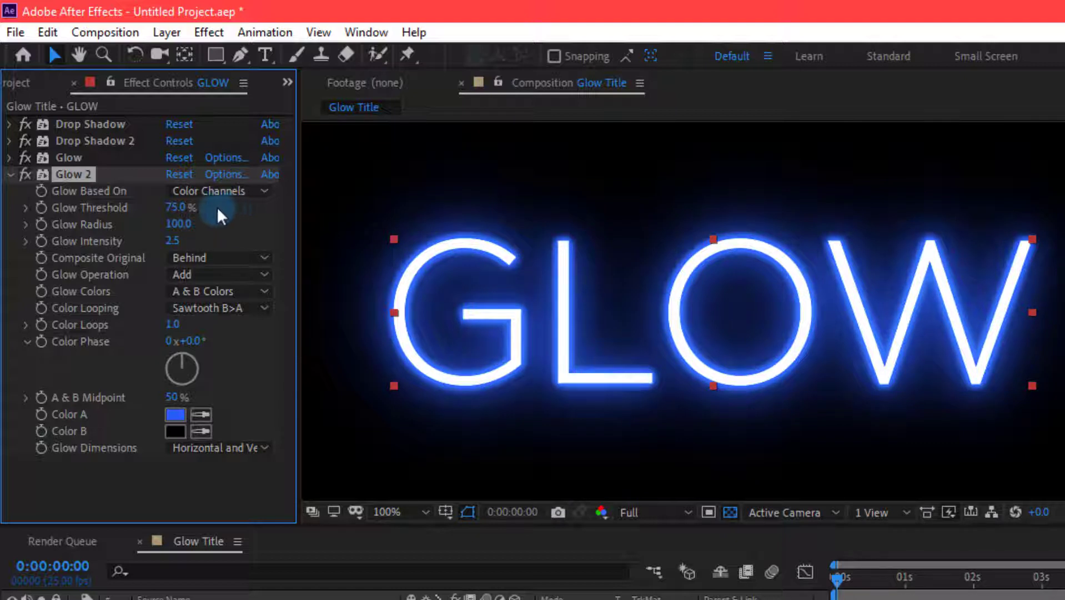
left_click(11, 174)
left_click(91, 255)
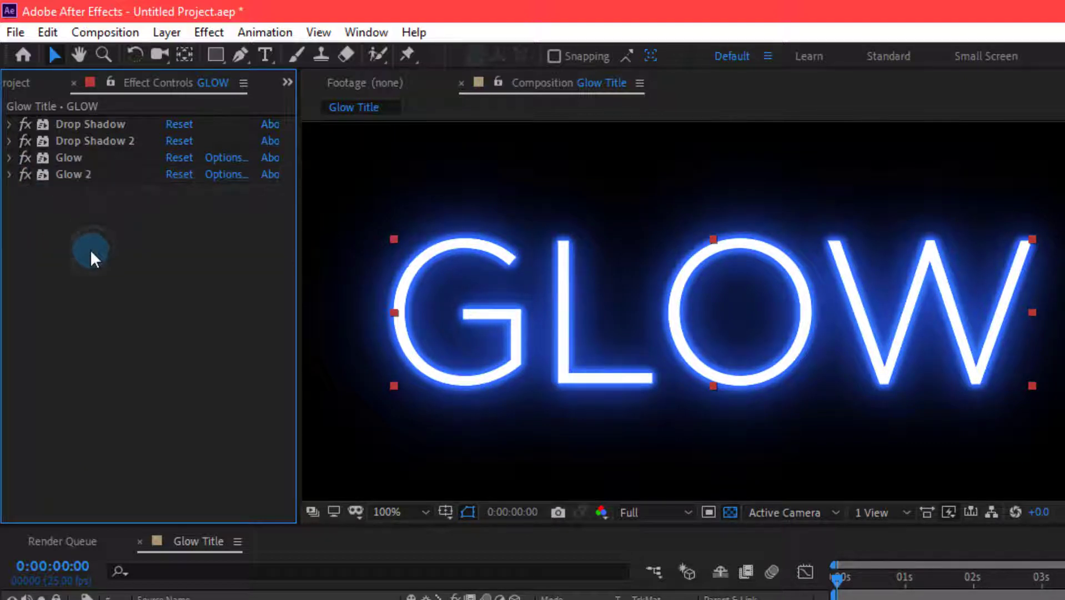
Apply a third Stylize Glow effect with default settings to the GLOW layer, collapse it and deselect the layer
left_click(210, 34)
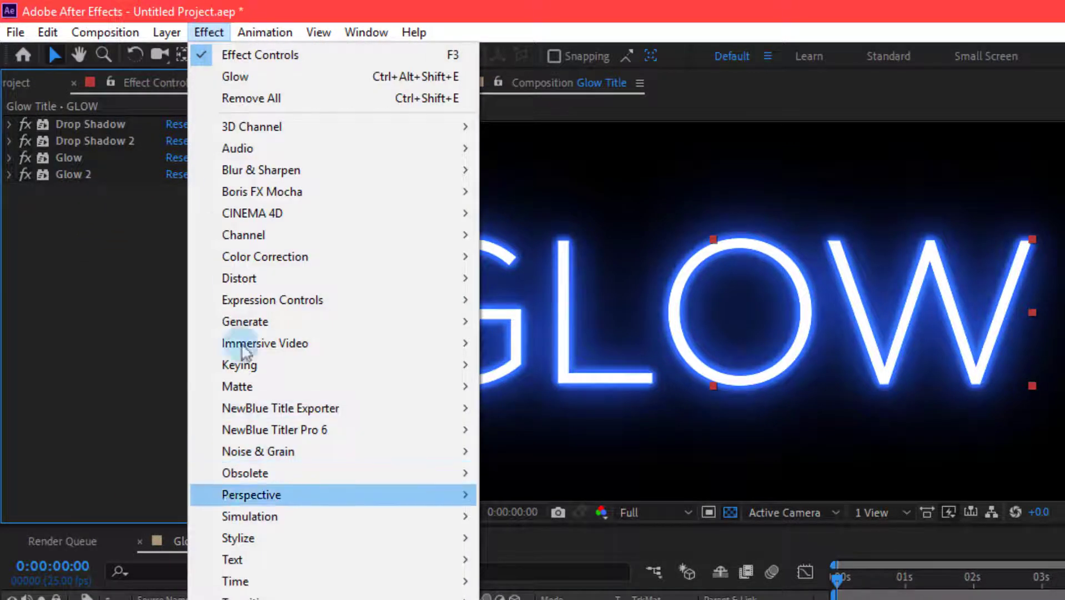
mouse_move(264, 545)
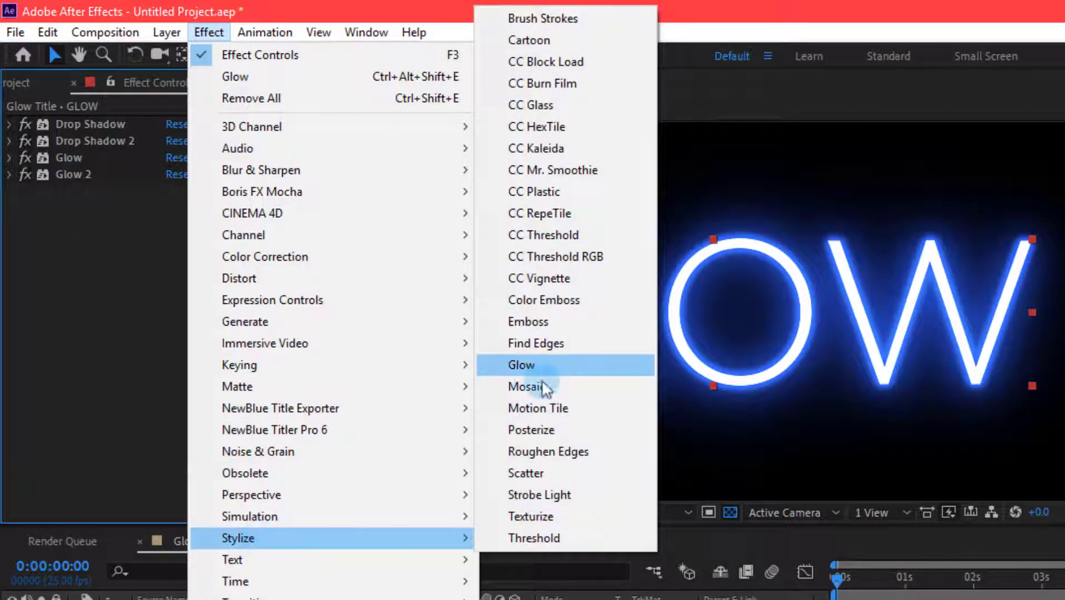
left_click(576, 365)
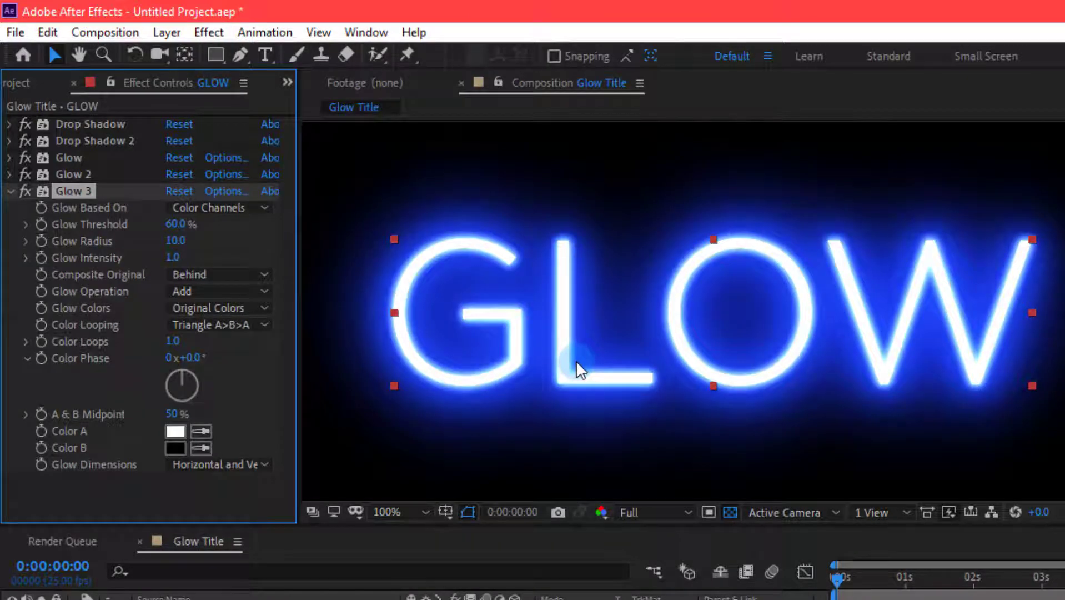
scroll(576, 362, "down", 4)
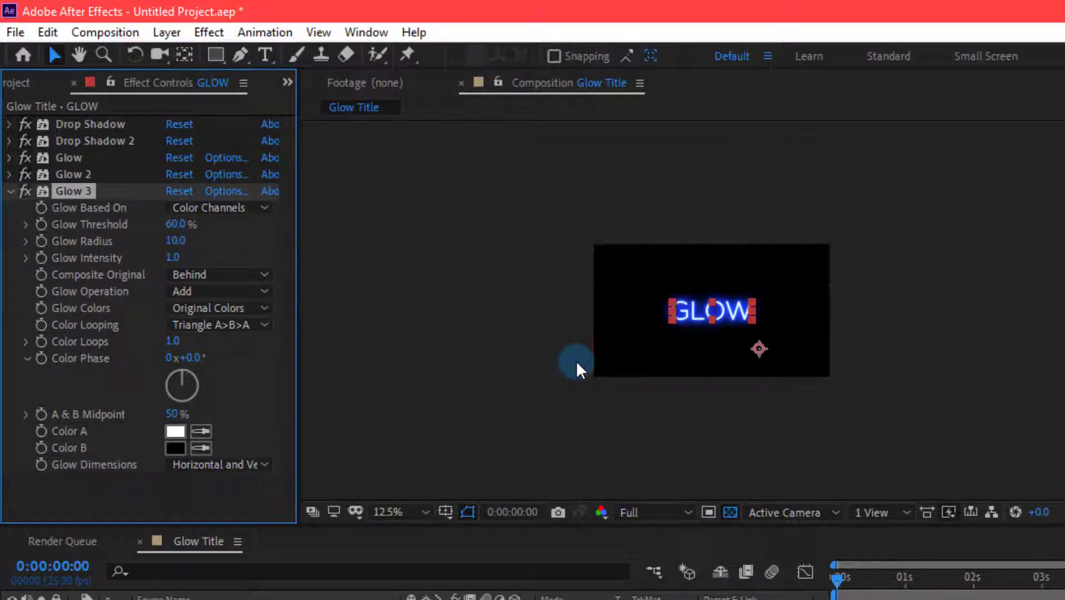
scroll(576, 361, "up", 1)
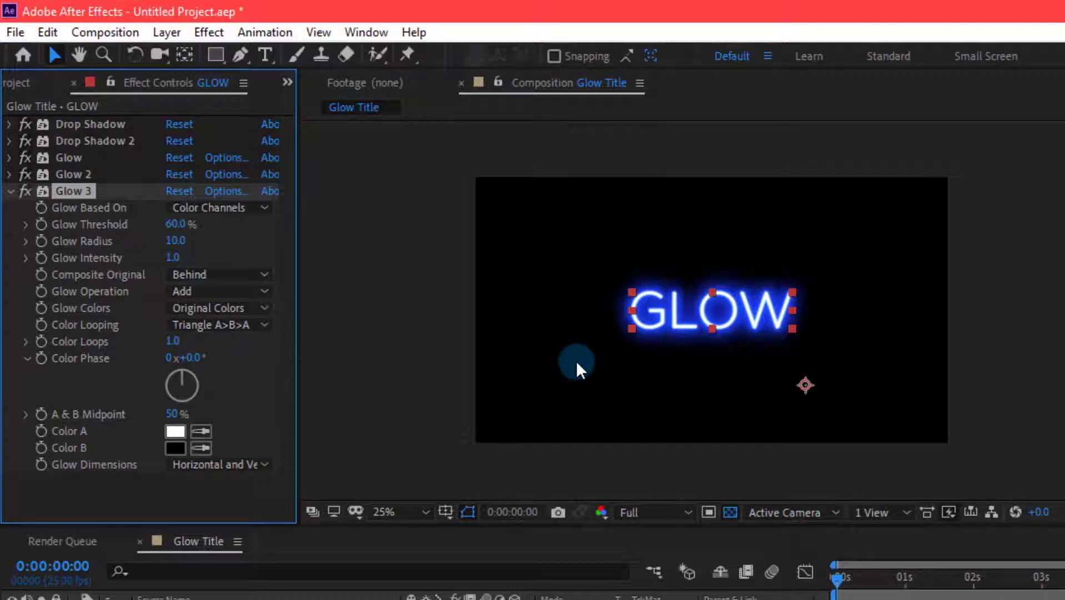
left_click(10, 190)
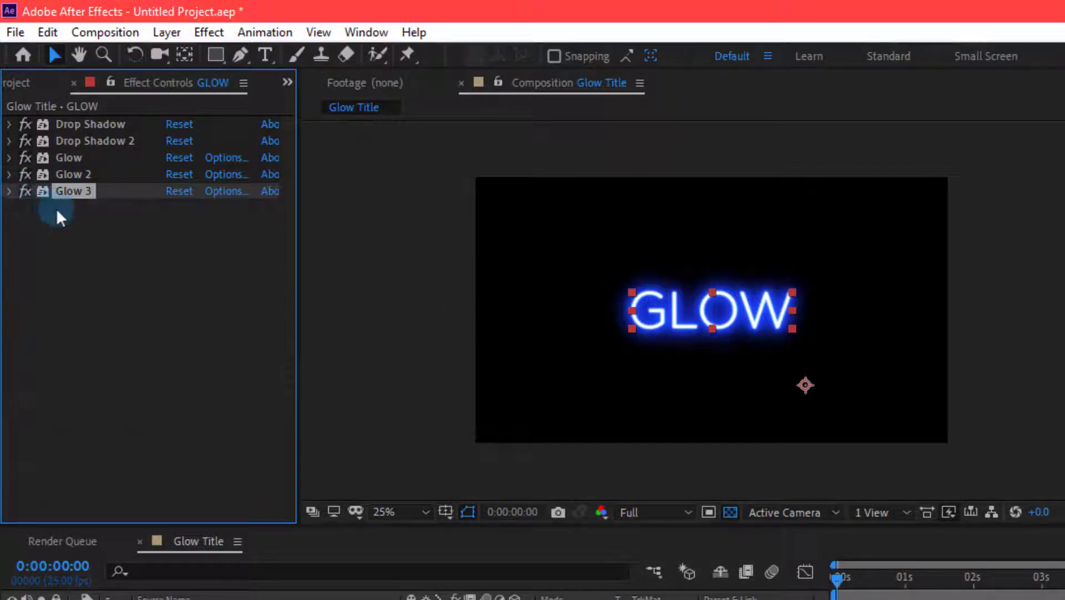
left_click(76, 194)
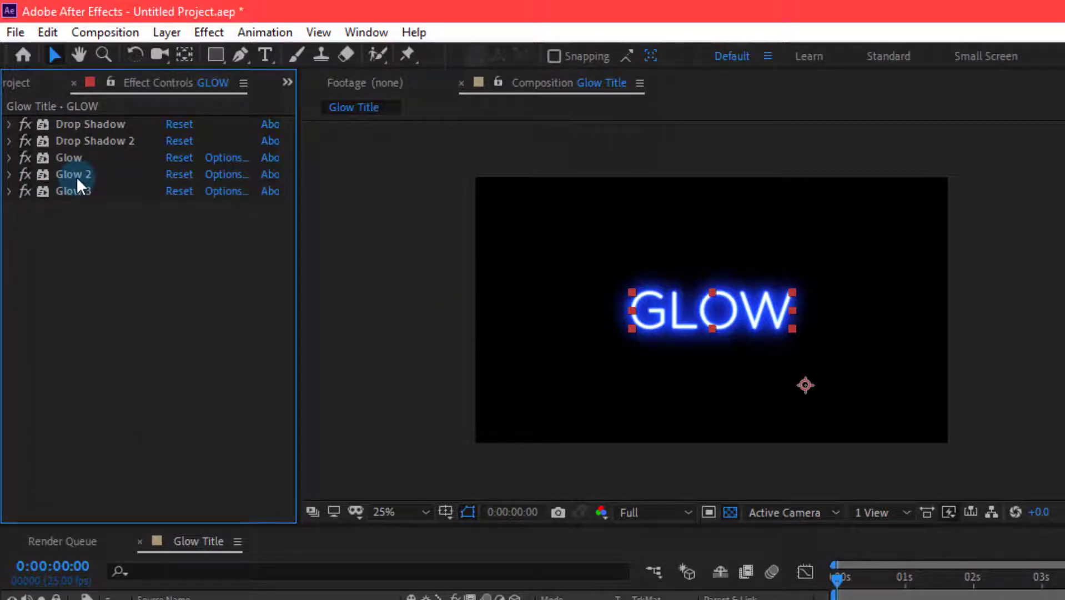
left_click(989, 302)
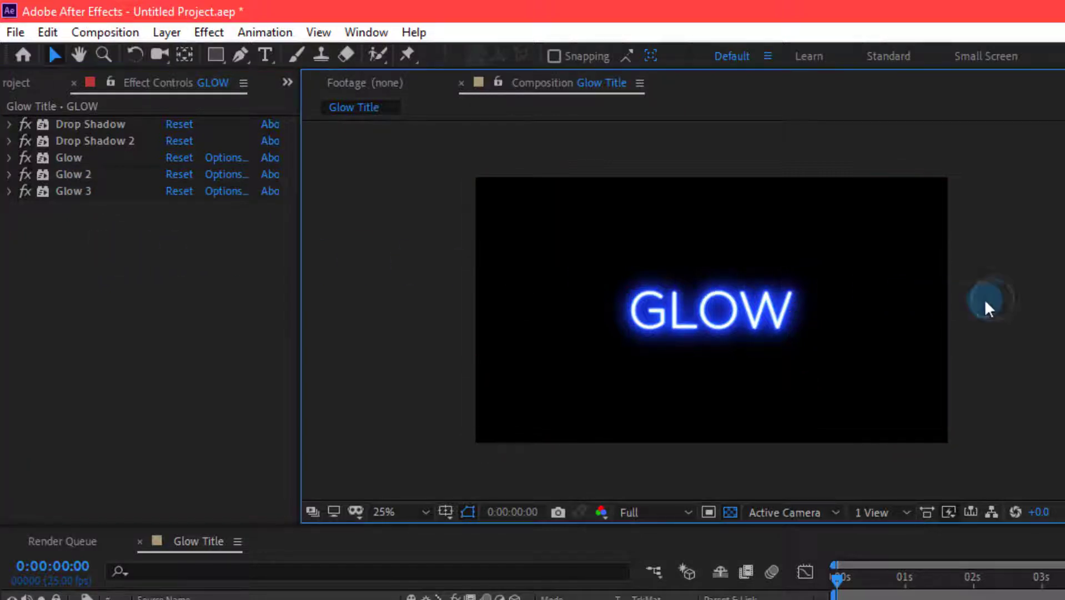
Duplicate the GLOW text layer and delete all Drop Shadow and Glow effects from the original layer beneath the copy
left_click(781, 317)
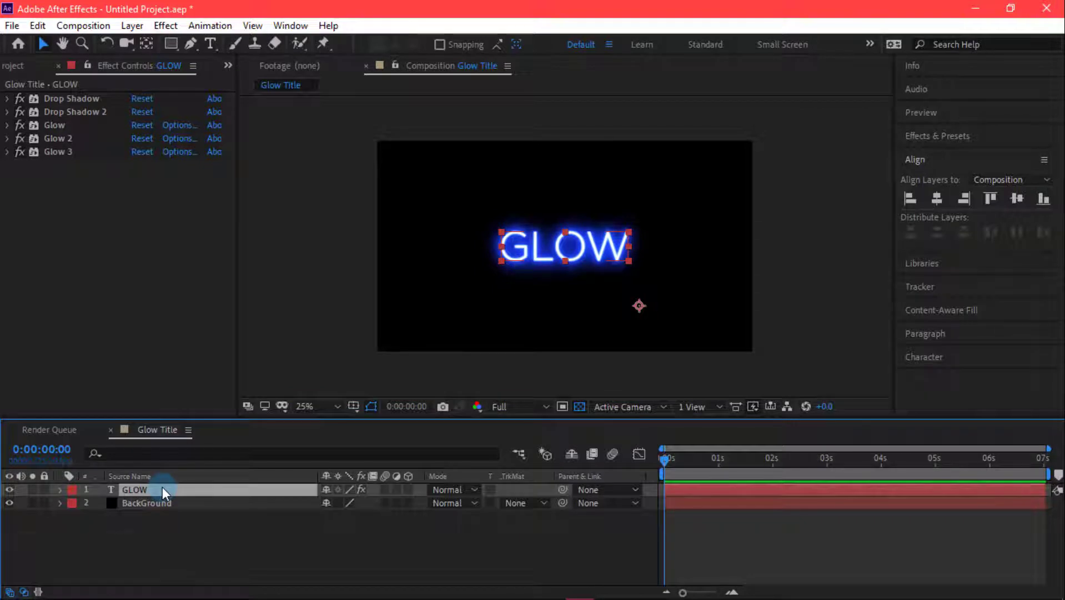
key("ctrl+d")
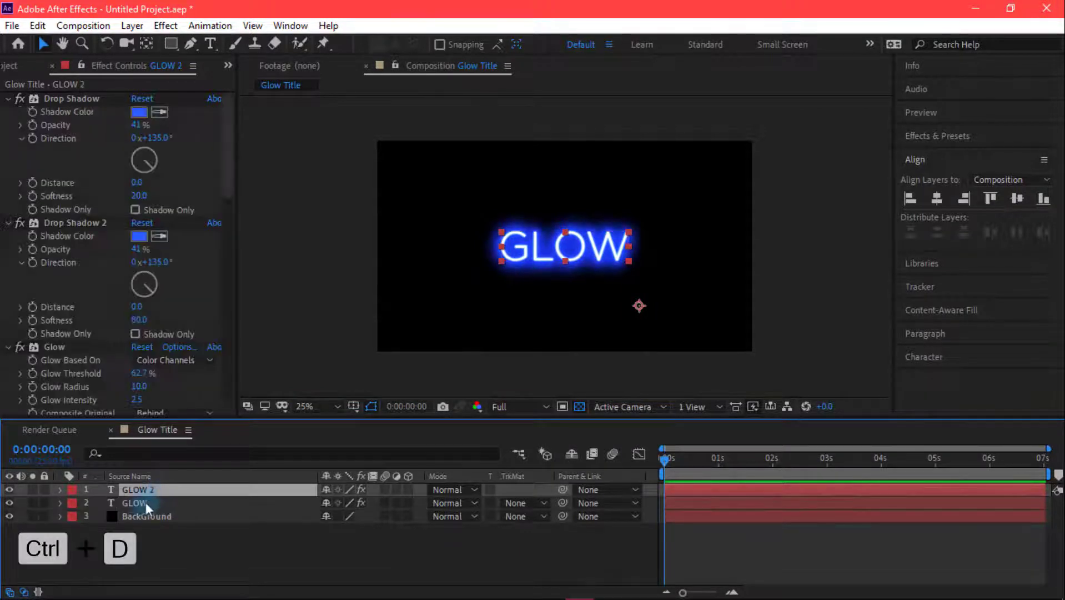
left_click(143, 505)
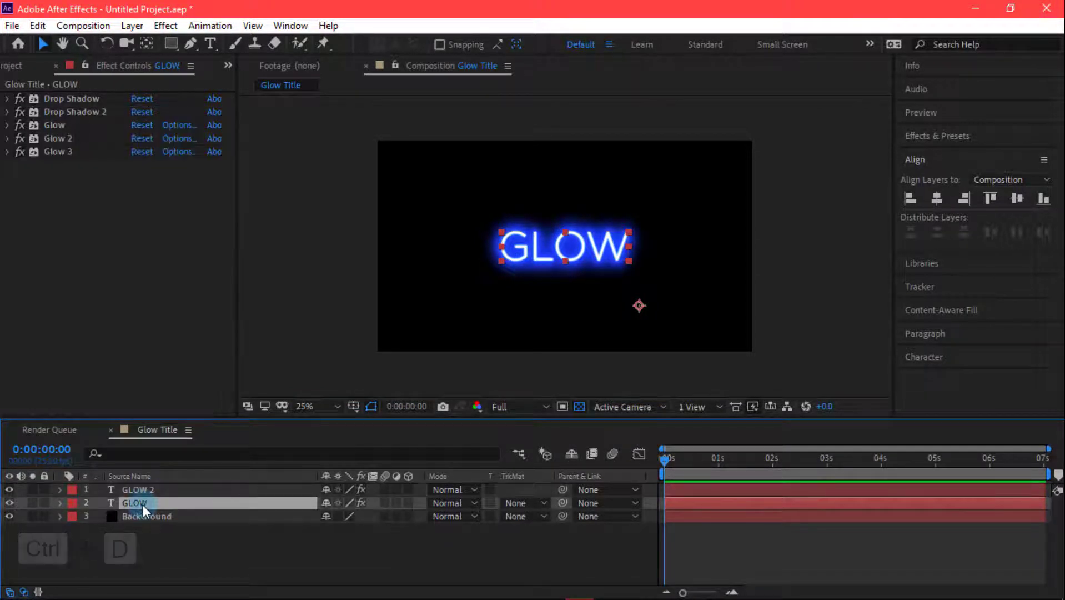
left_click(88, 152)
left_click(76, 98, "shift")
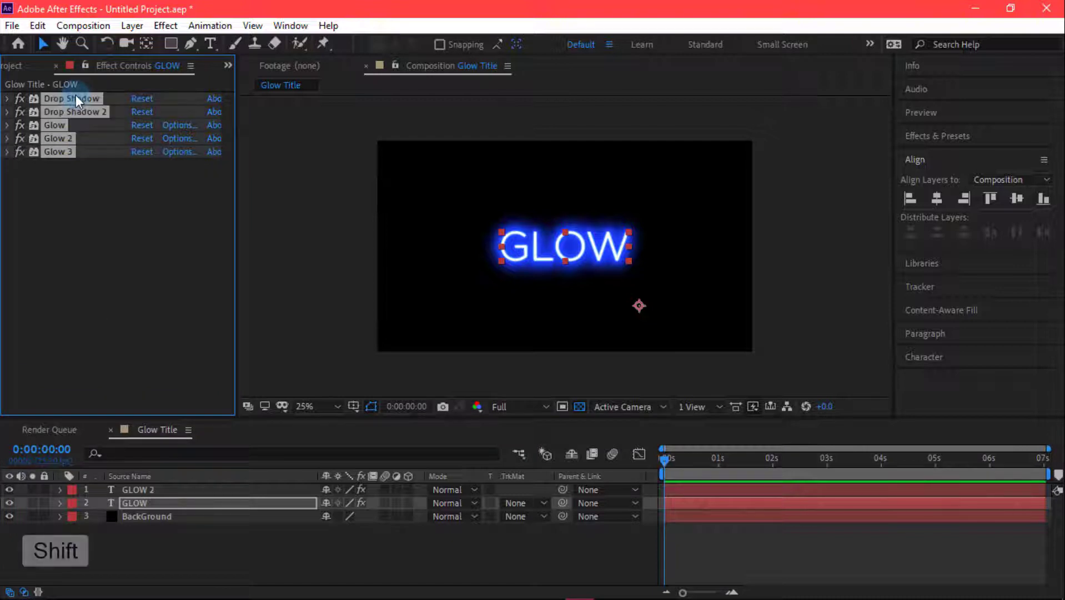
key("Delete")
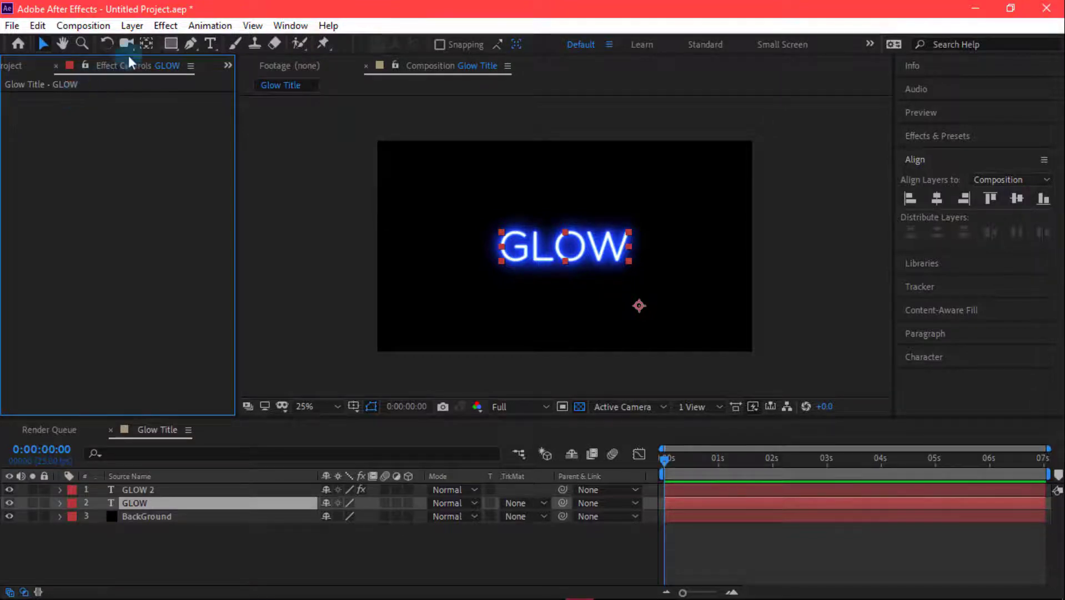
Apply the CC Radial Fast Blur effect to the original GLOW layer
left_click(167, 26)
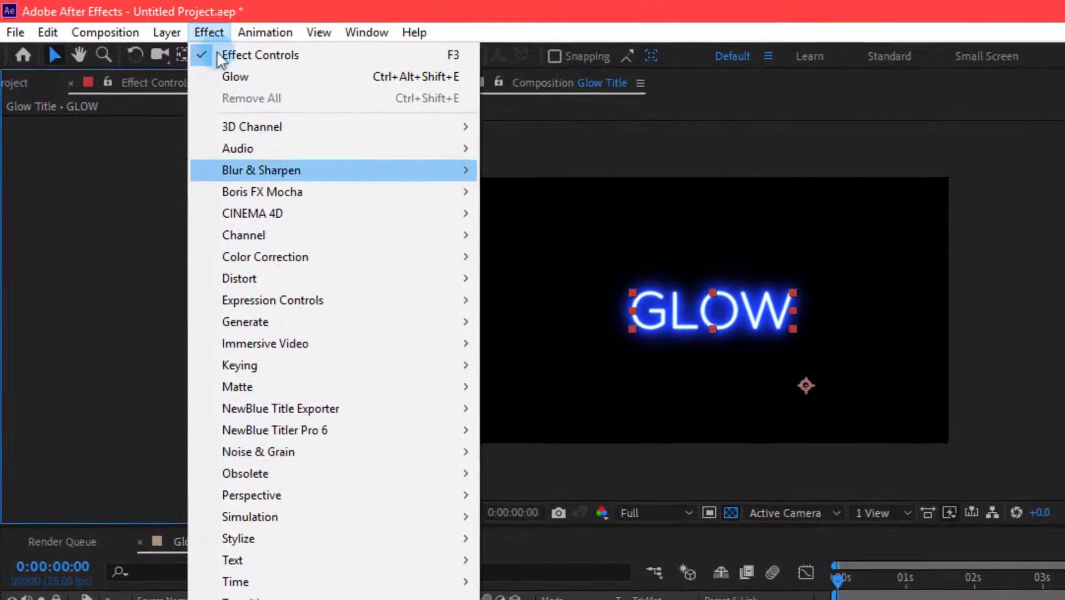
mouse_move(417, 170)
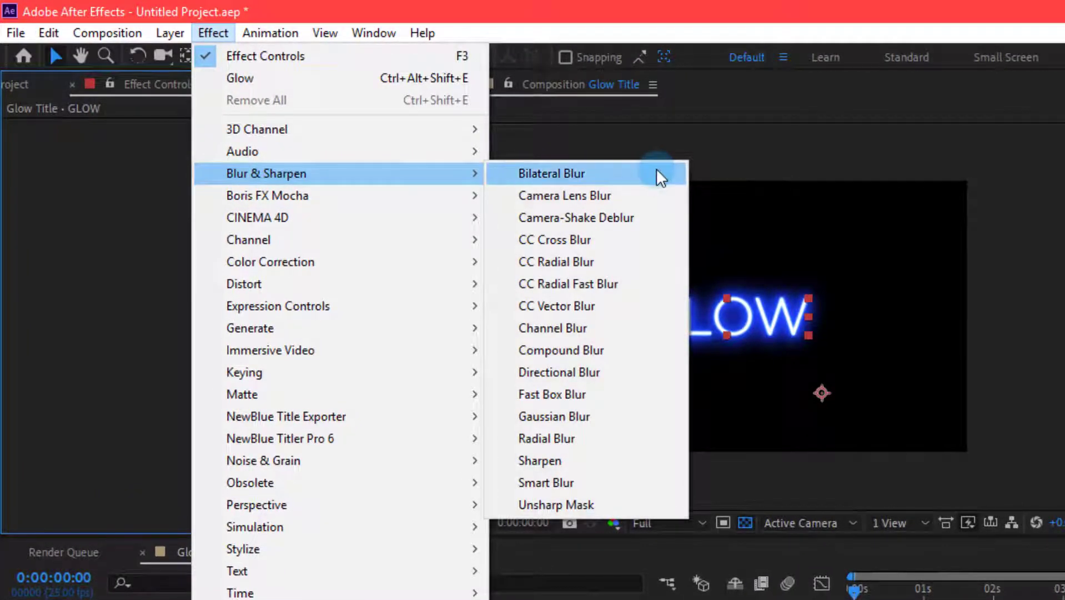
left_click(638, 286)
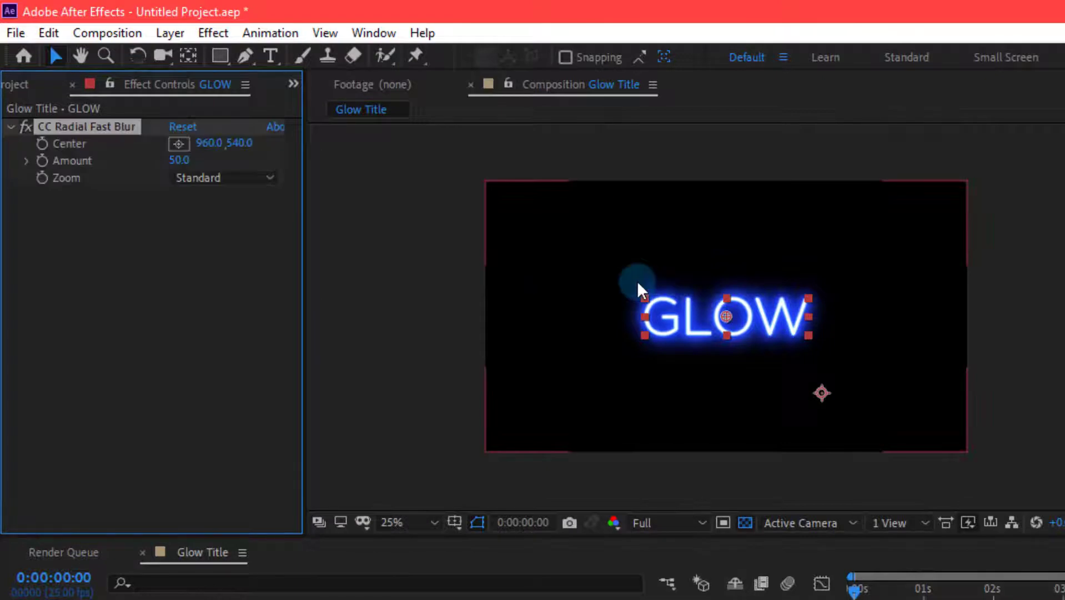
Set the CC Radial Fast Blur amount on the original GLOW layer to 75
left_click(179, 160)
scroll(758, 302, "up", 2)
scroll(758, 303, "up", 2)
scroll(758, 302, "down", 2)
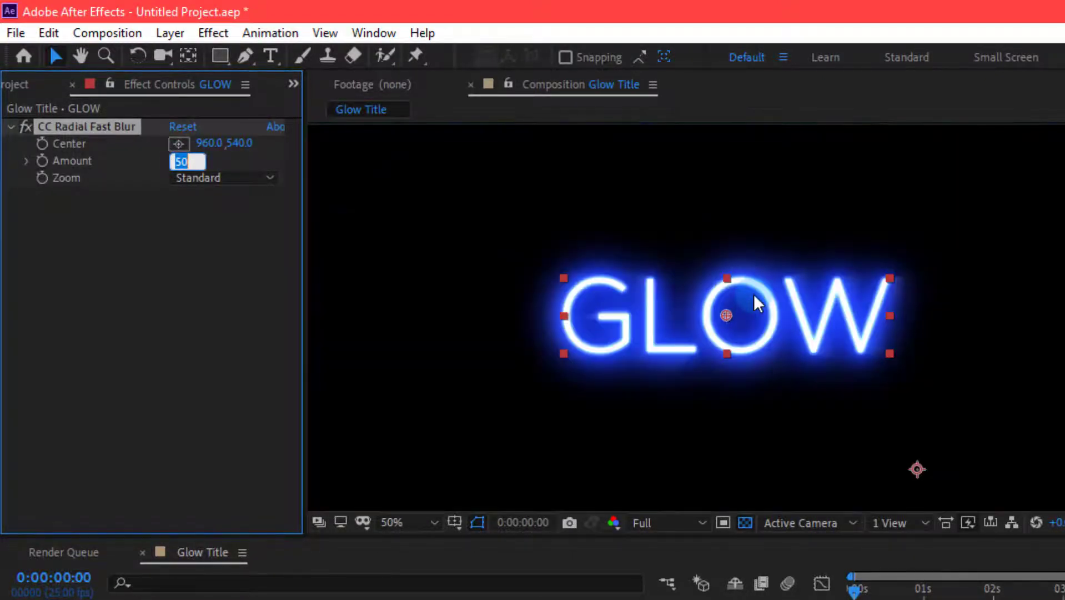
scroll(758, 303, "up", 2)
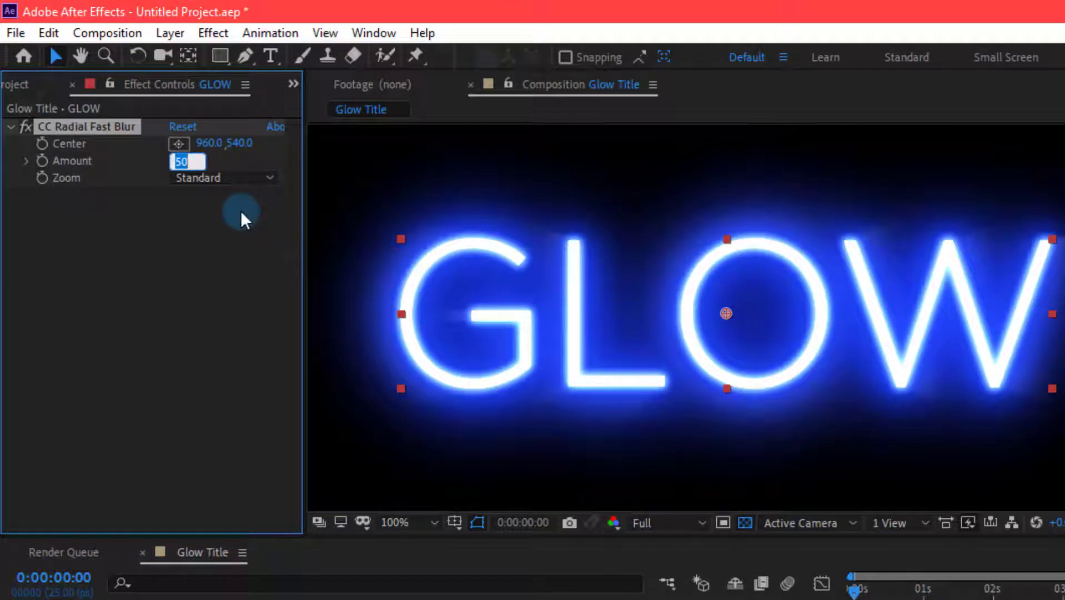
type("75")
key("Return")
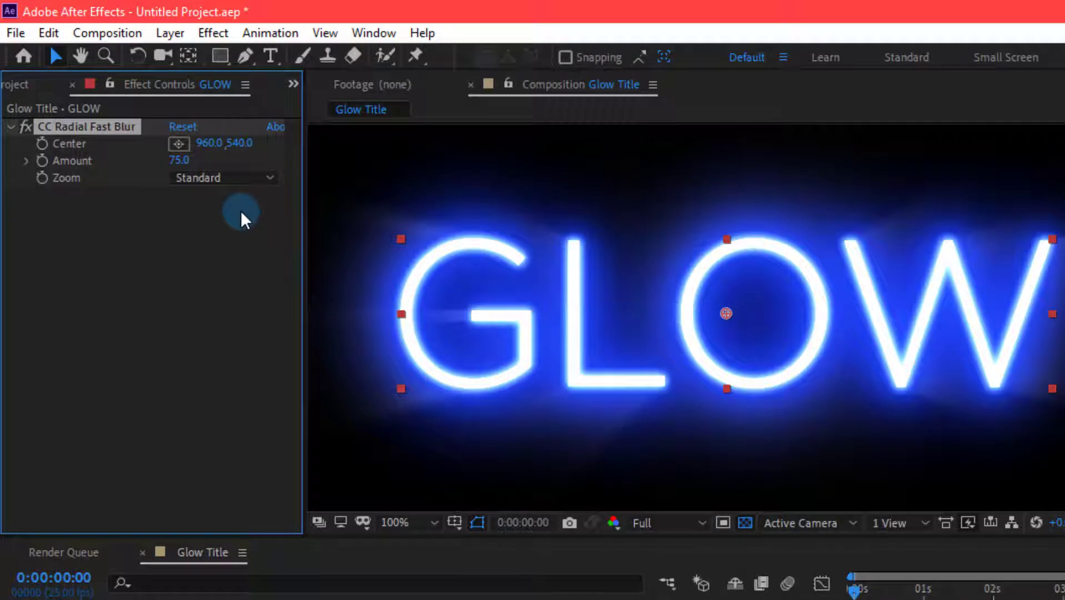
Keyframe the CC Radial Fast Blur Center on the GLOW layer at 0:00:00:00 with its X value set to 638
scroll(583, 307, "down", 2)
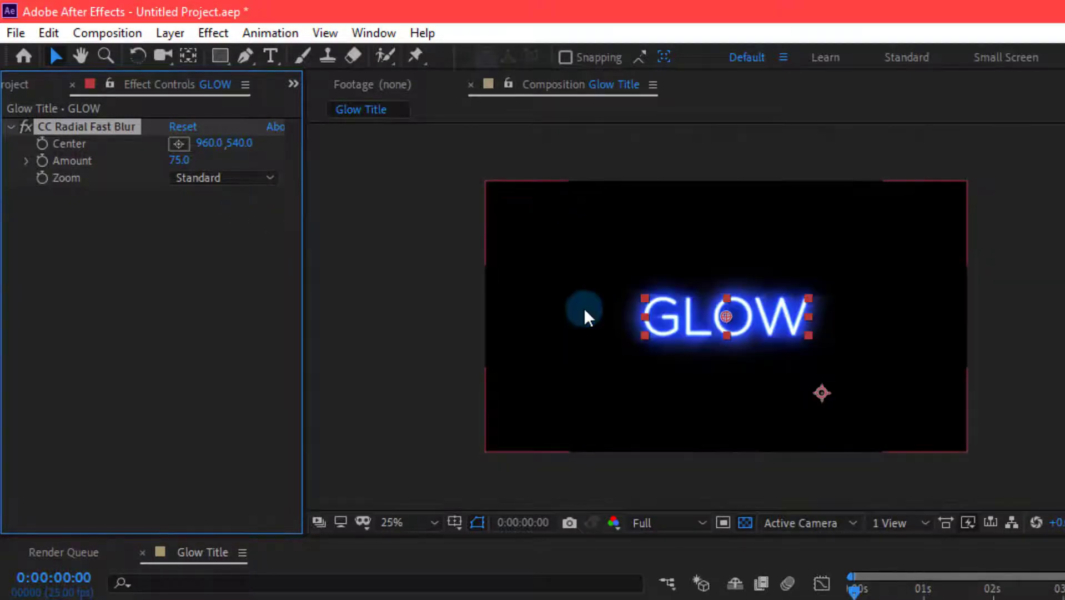
scroll(584, 307, "up", 1)
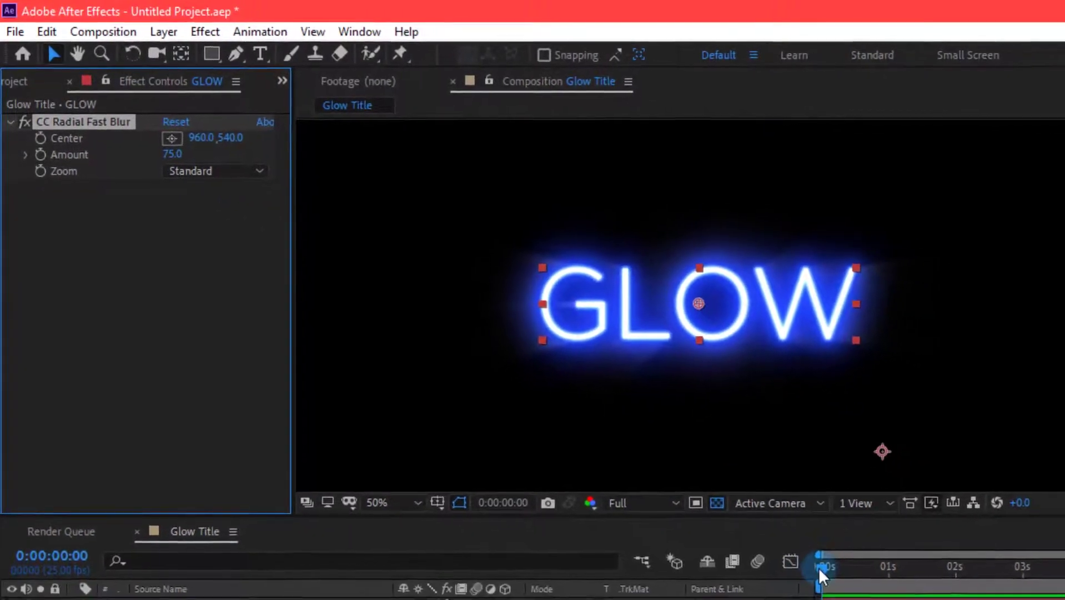
left_click(836, 584)
left_click(39, 130)
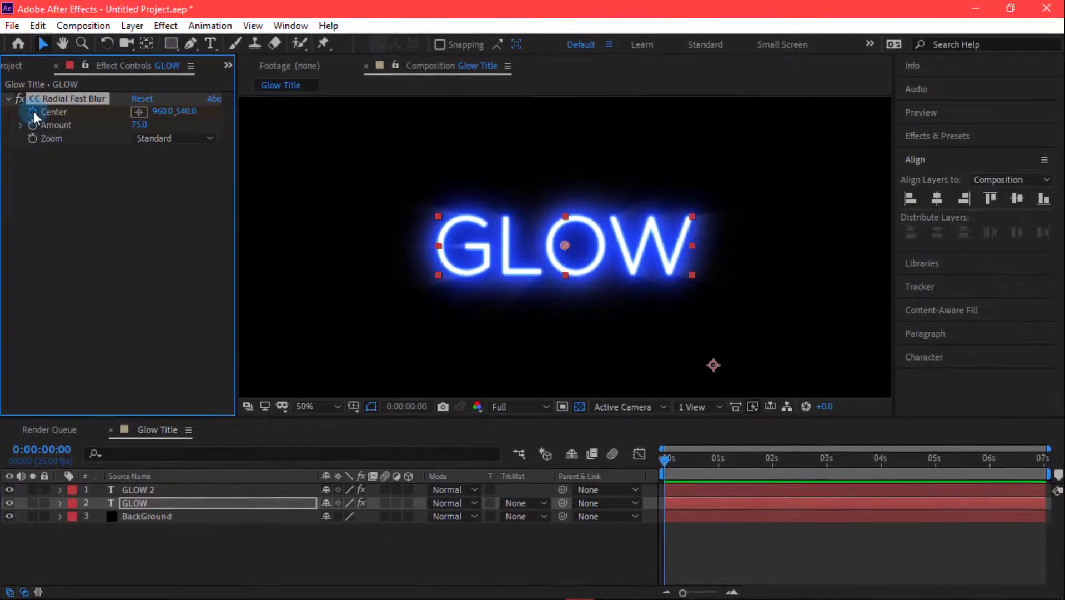
left_click_drag(161, 111, 33, 139)
left_click_drag(161, 114, 114, 120)
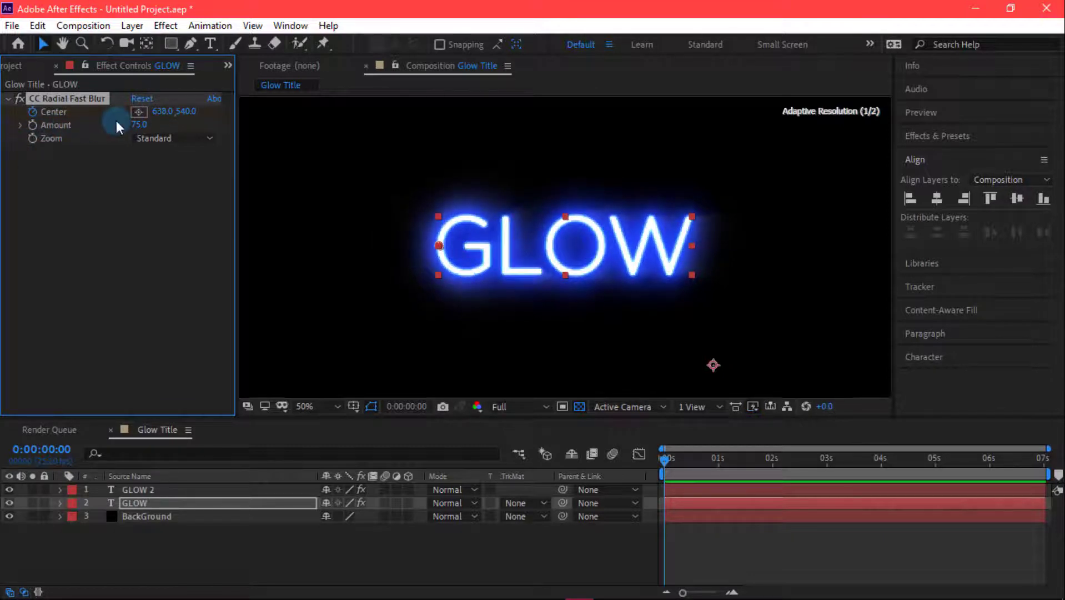
At 0:00:05:24, move the blur Center to the right end of the text, about X 1282, and scrub through the animation
left_click(988, 465)
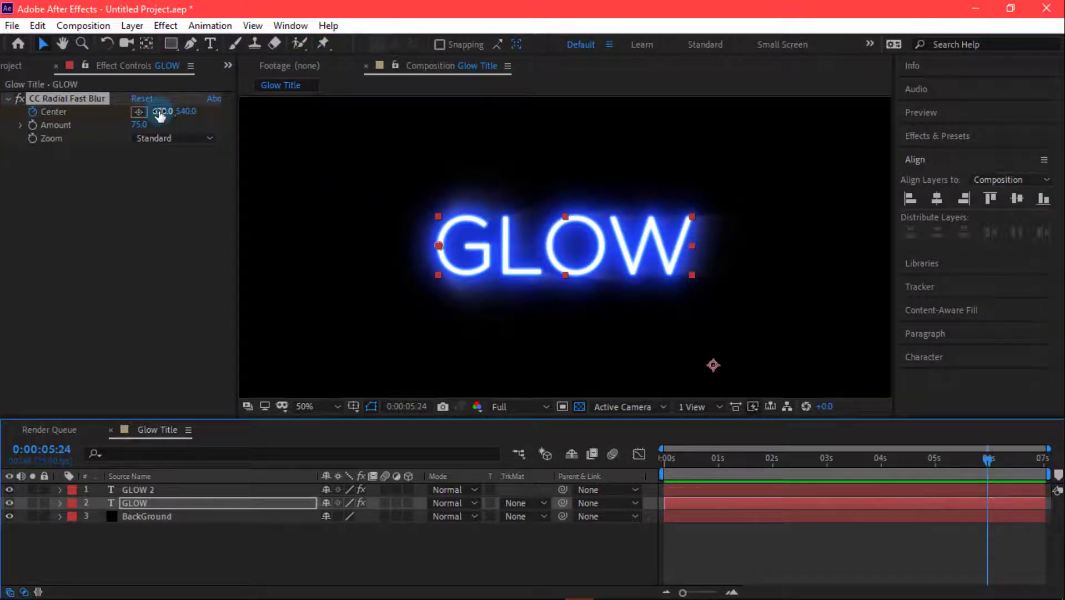
left_click_drag(160, 115, 734, 184)
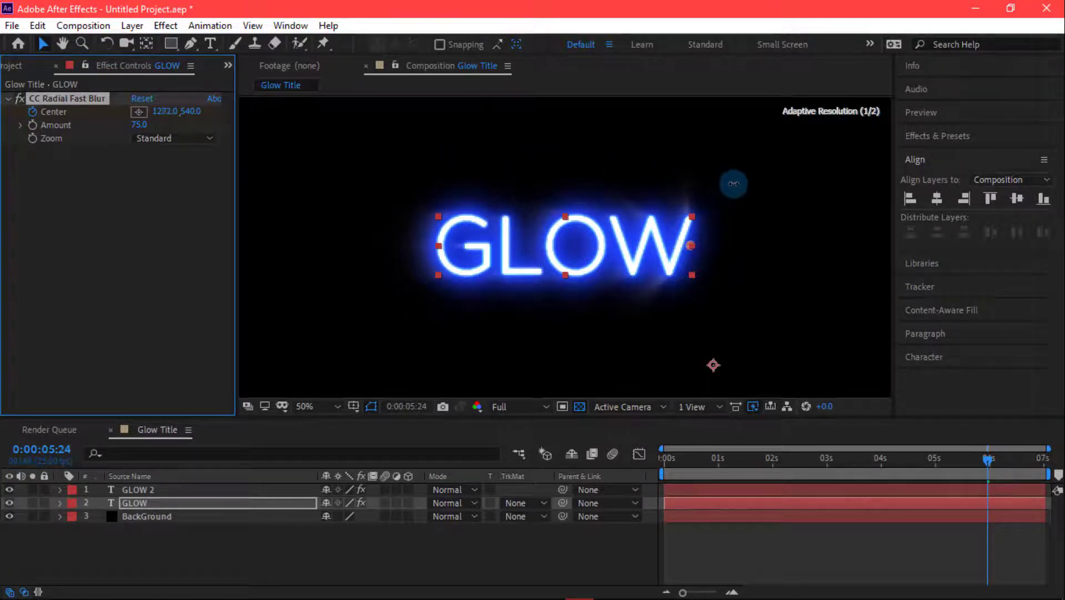
left_click(785, 547)
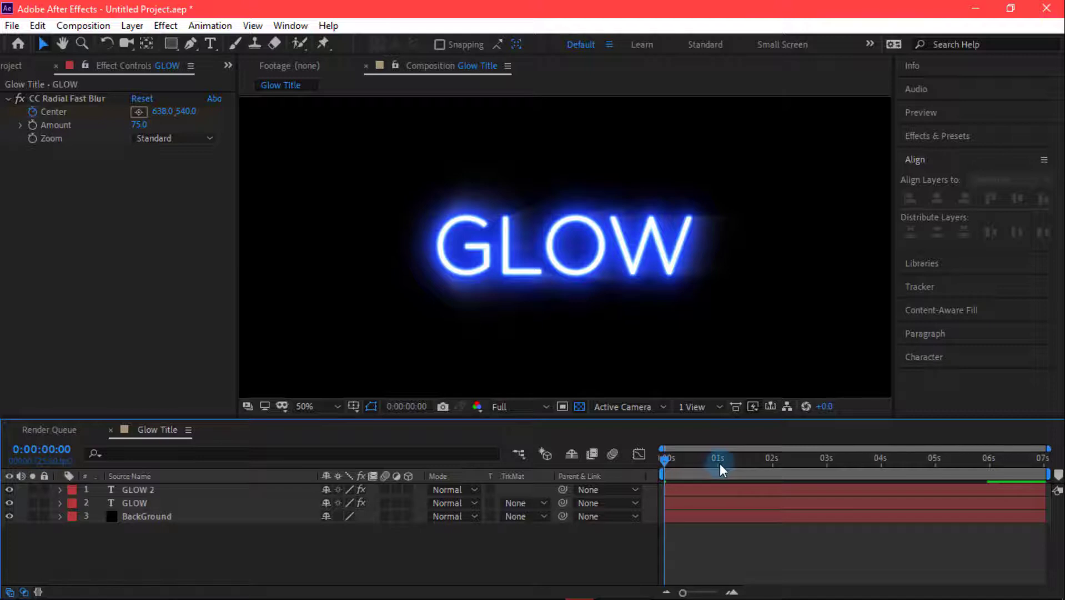
left_click_drag(720, 463, 754, 486)
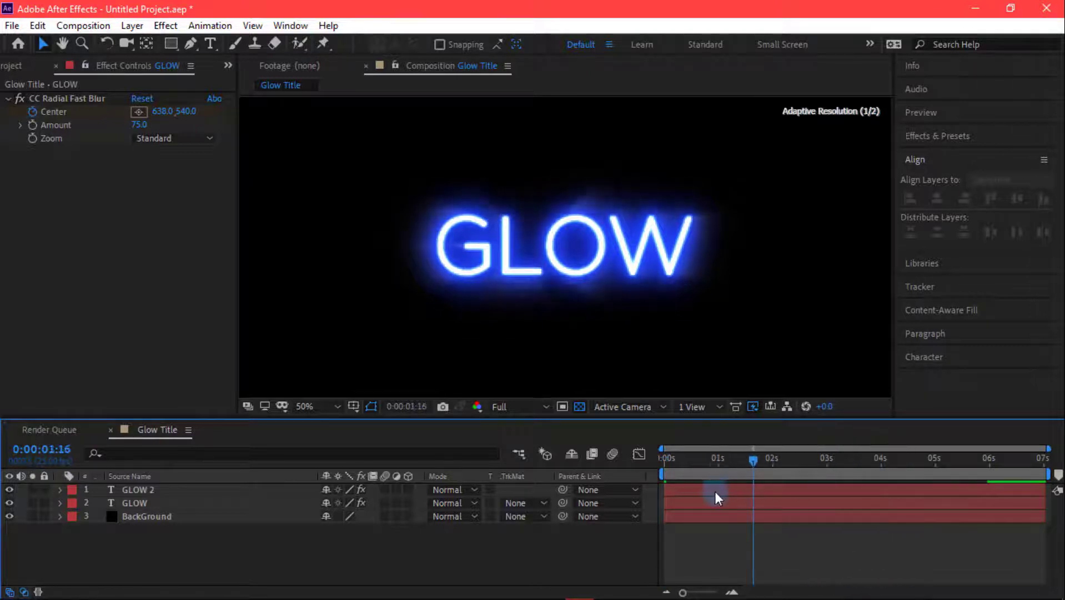
key("Home")
Apply Easy Ease to both blur Center keyframes on the GLOW layer, collapse the layer and preview the motion
left_click(215, 489)
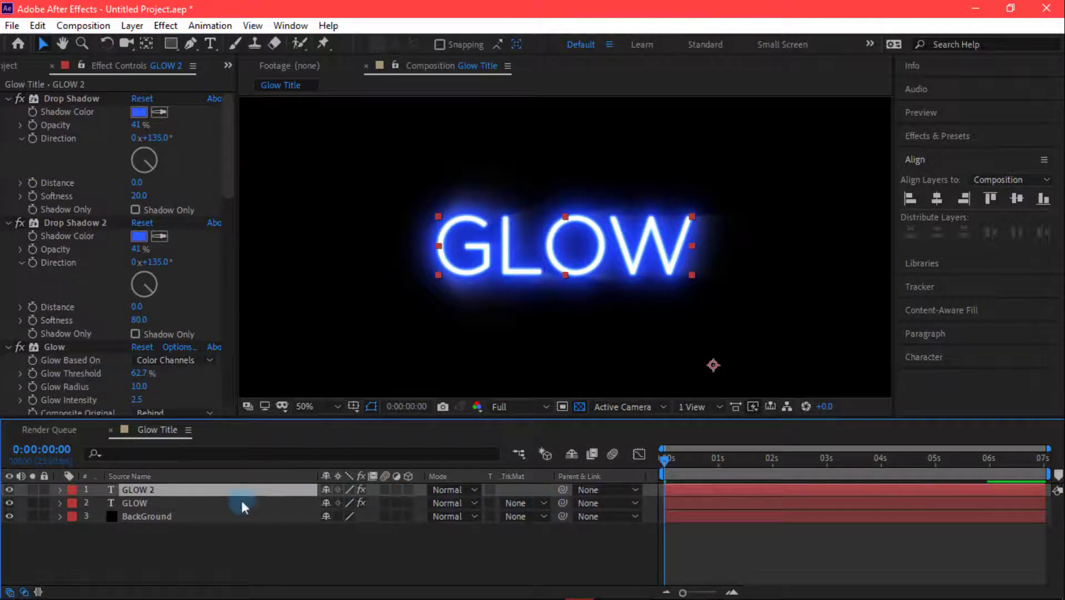
left_click(145, 503)
key("u")
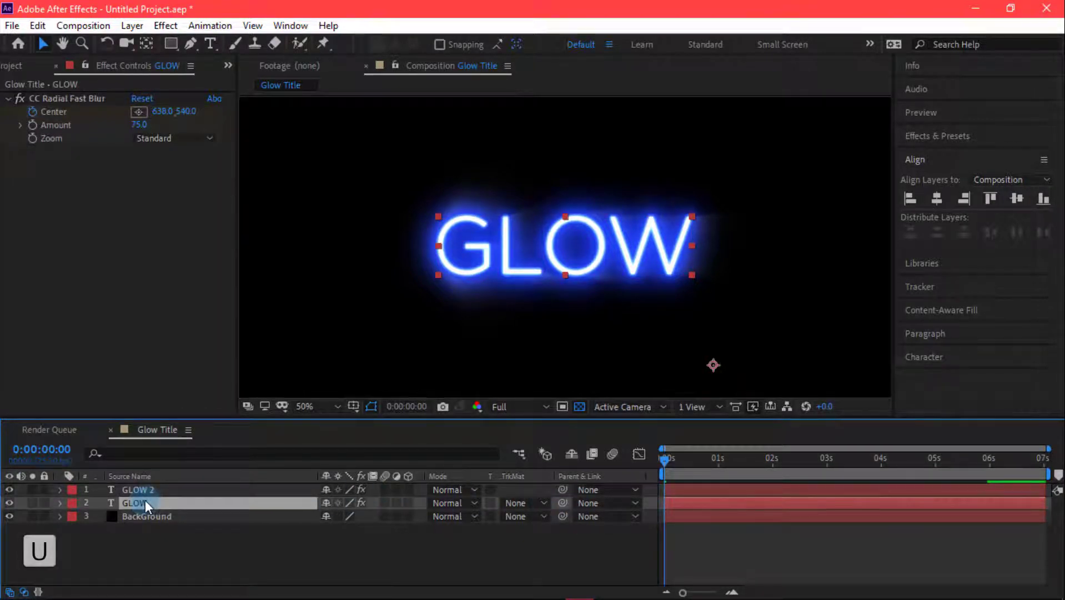
left_click(988, 530)
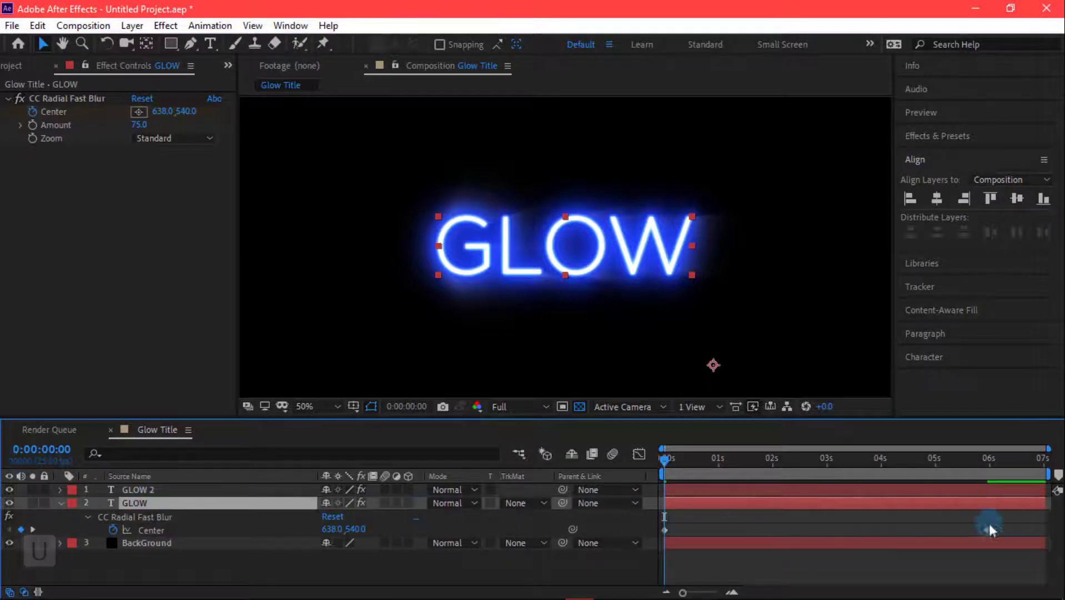
left_click_drag(967, 544, 633, 532)
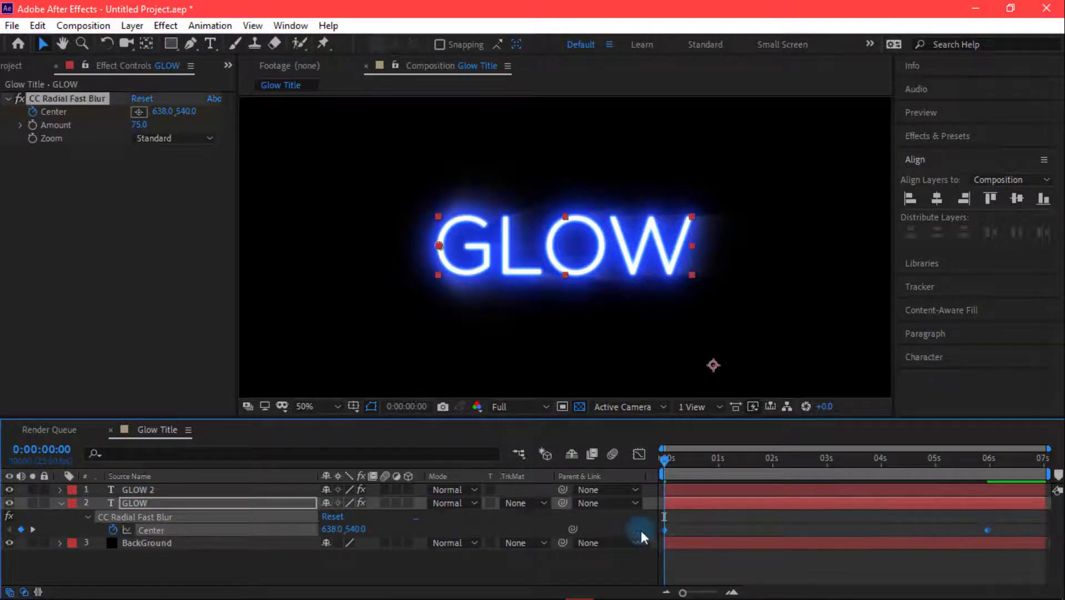
right_click(664, 527)
mouse_move(686, 514)
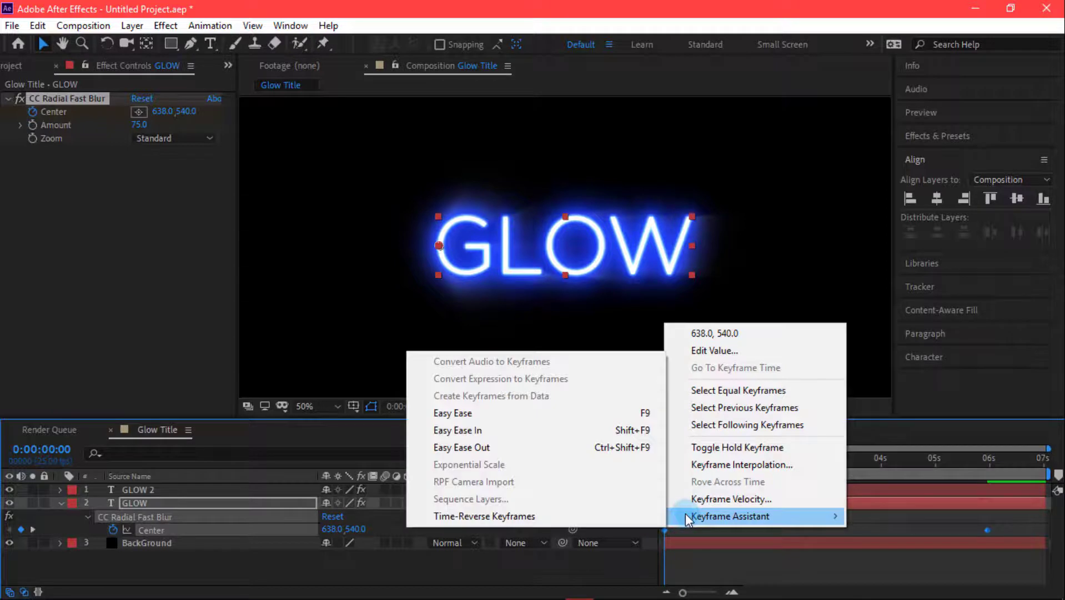
left_click(630, 412)
key("F9")
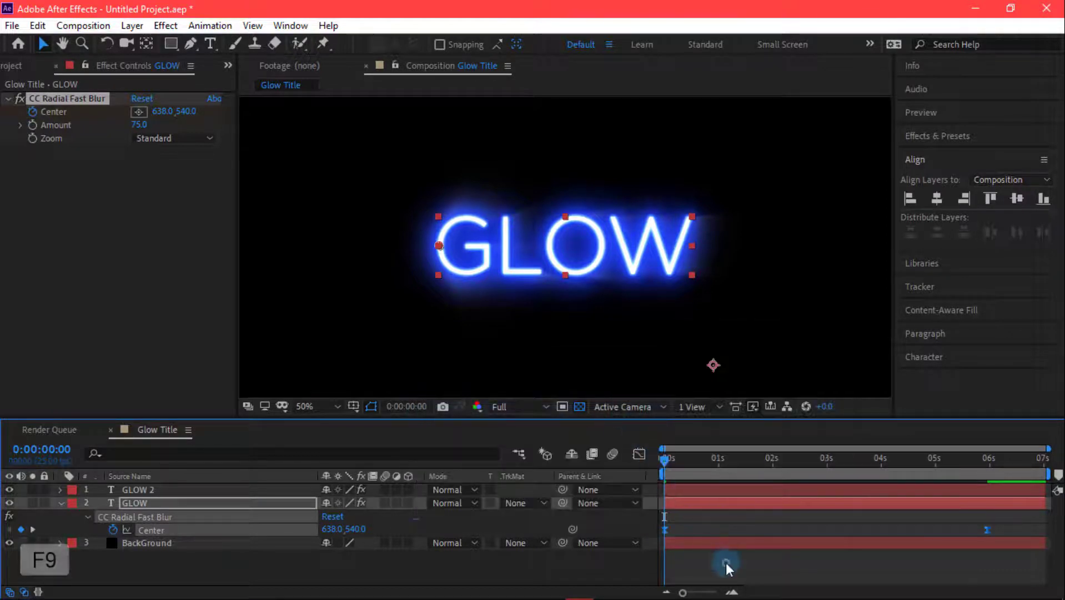
left_click(60, 503)
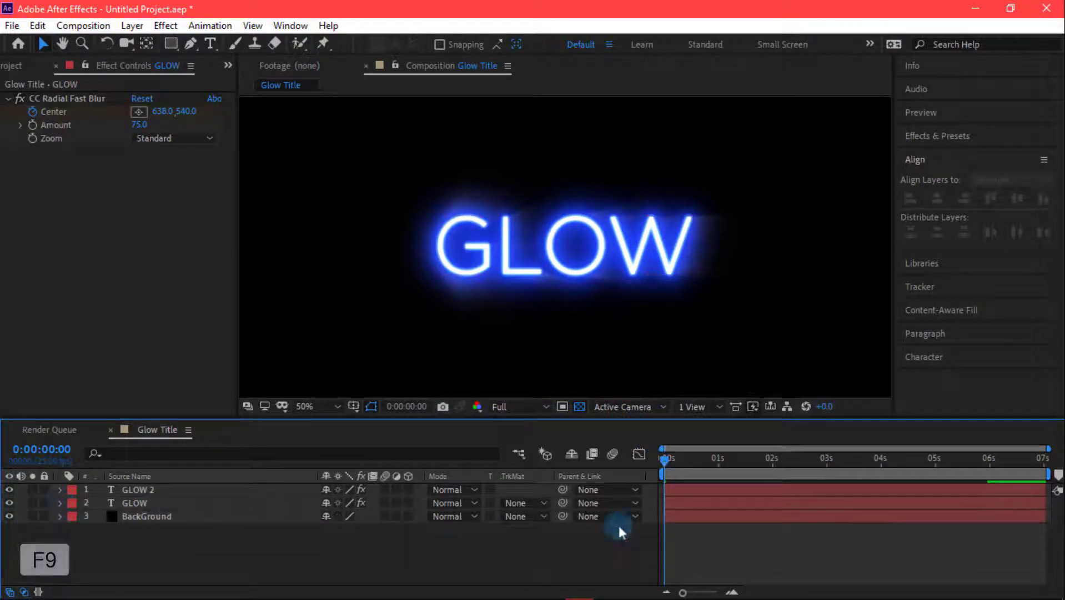
left_click_drag(664, 459, 789, 460)
key("Home")
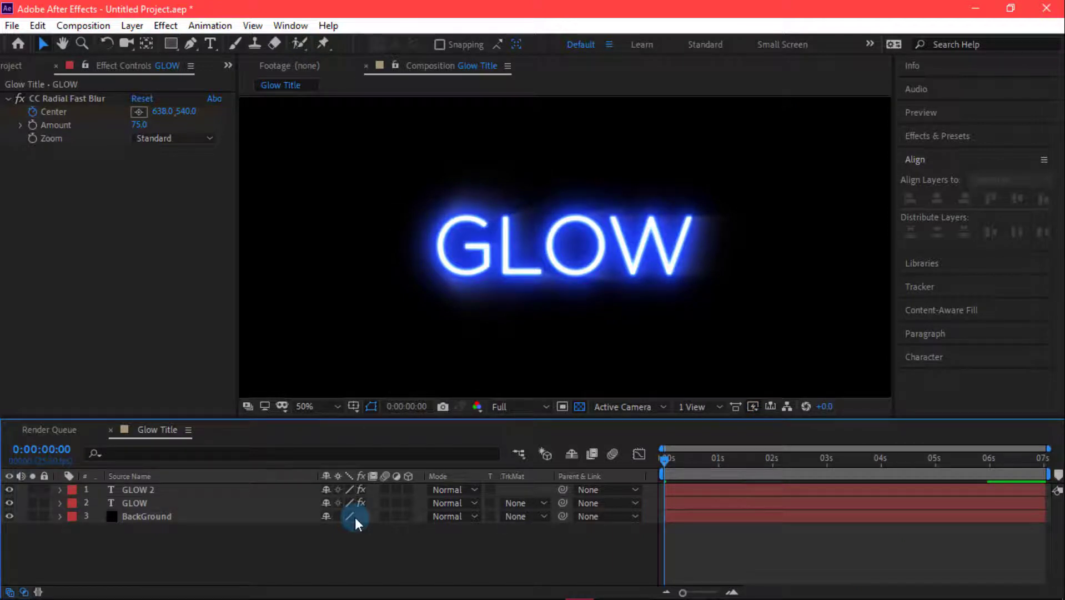
Pre-compose the GLOW 2 and GLOW layers into a composition named Text Glow, moving all attributes into it
left_click(242, 485)
left_click(216, 503, "shift")
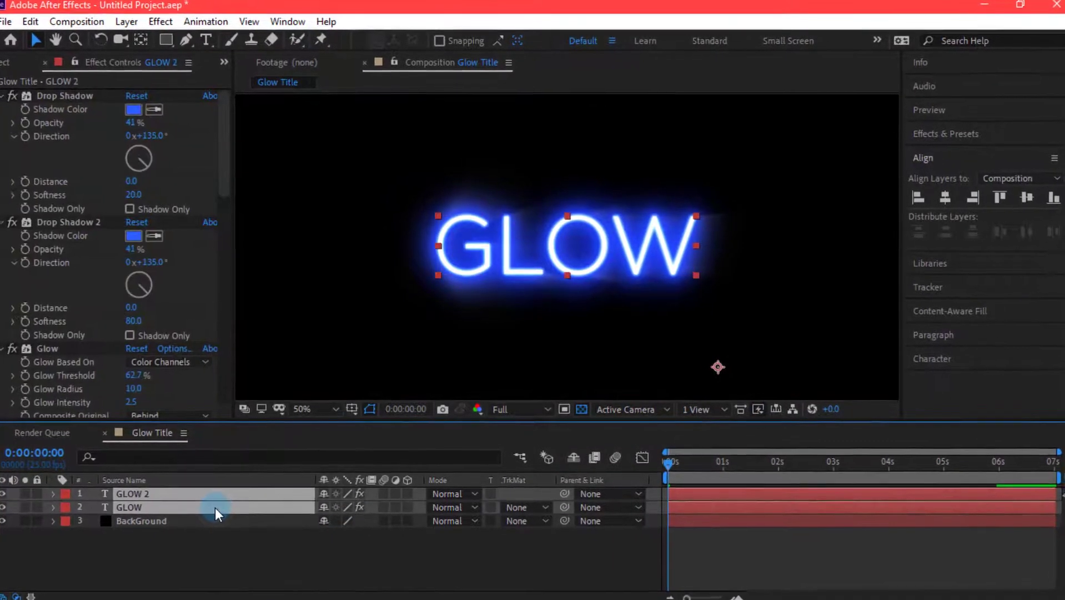
right_click(217, 503)
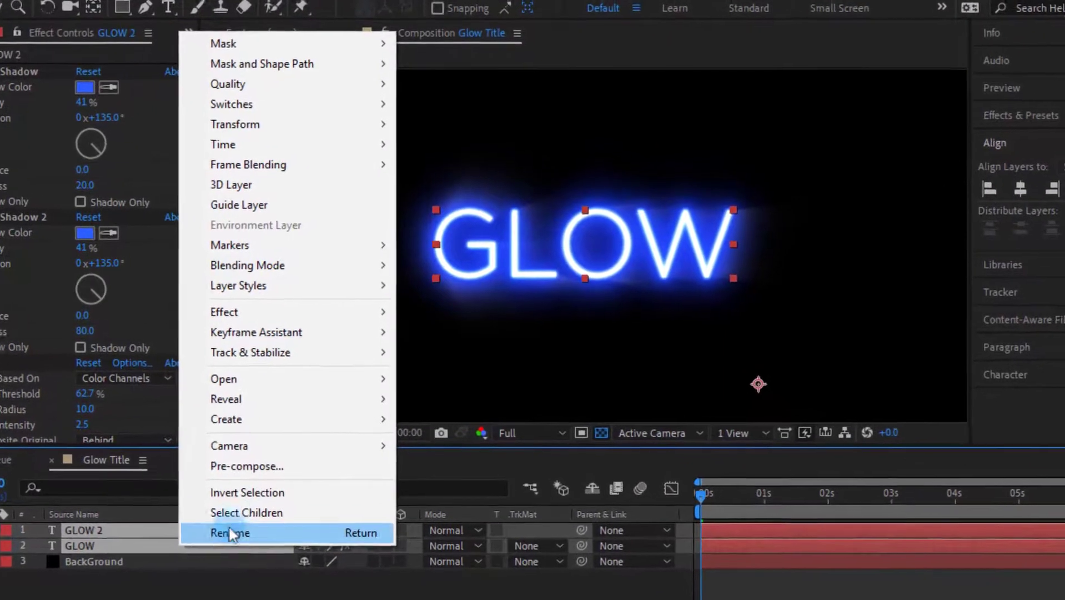
left_click(236, 477)
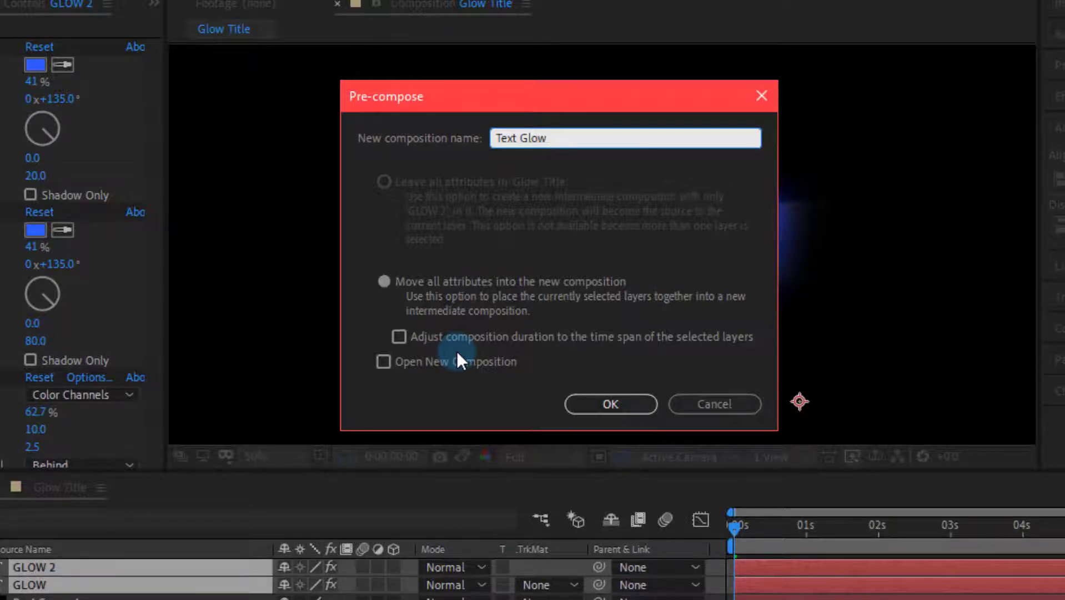
key("Return")
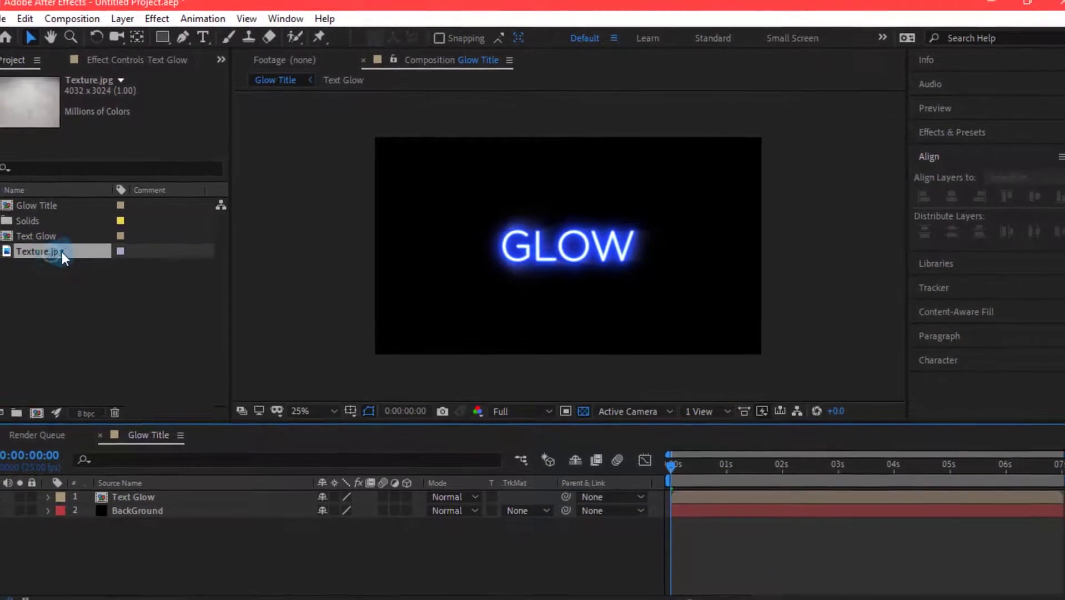
Add Texture.jpg to the Glow Title composition between Text Glow and BackGround, and make it a 3D layer
left_click_drag(37, 252, 174, 492)
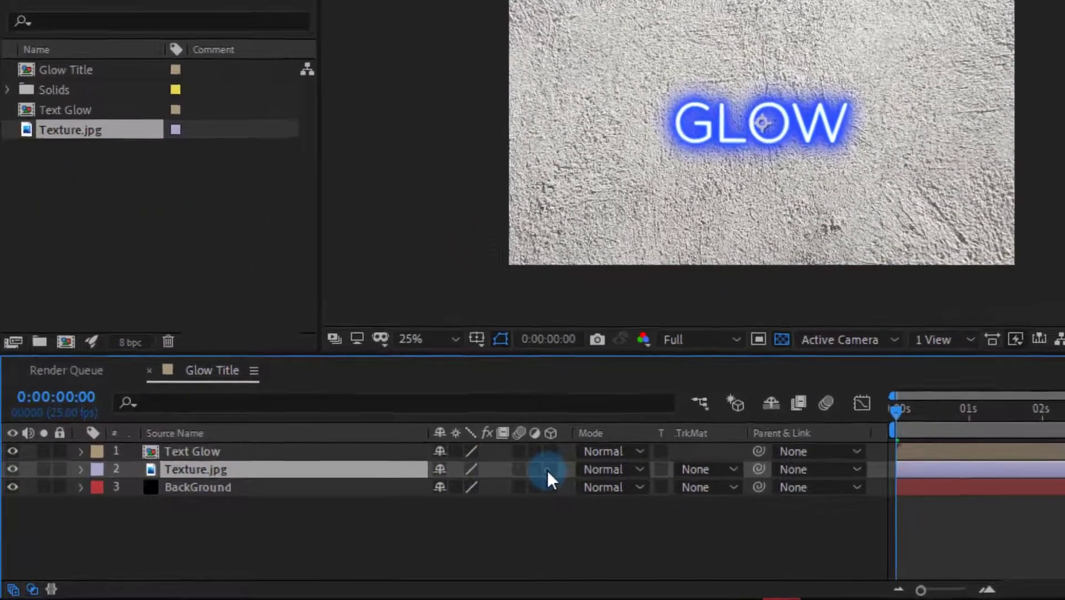
left_click(550, 469)
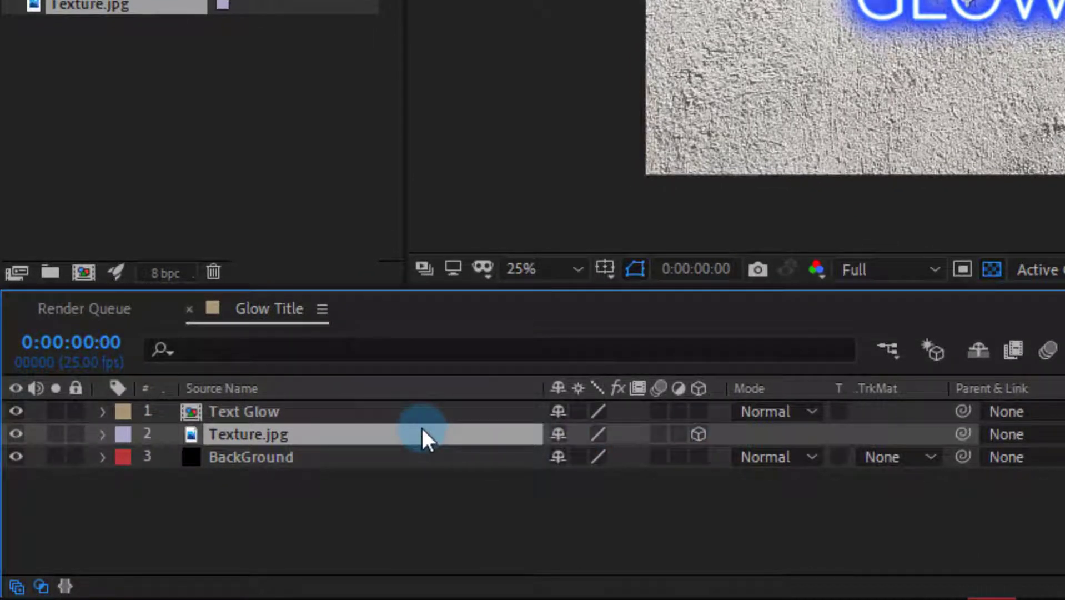
Rotate the Texture.jpg layer to 102° in X with Y and Z at 0°, and lower it as a floor under the text
key("r")
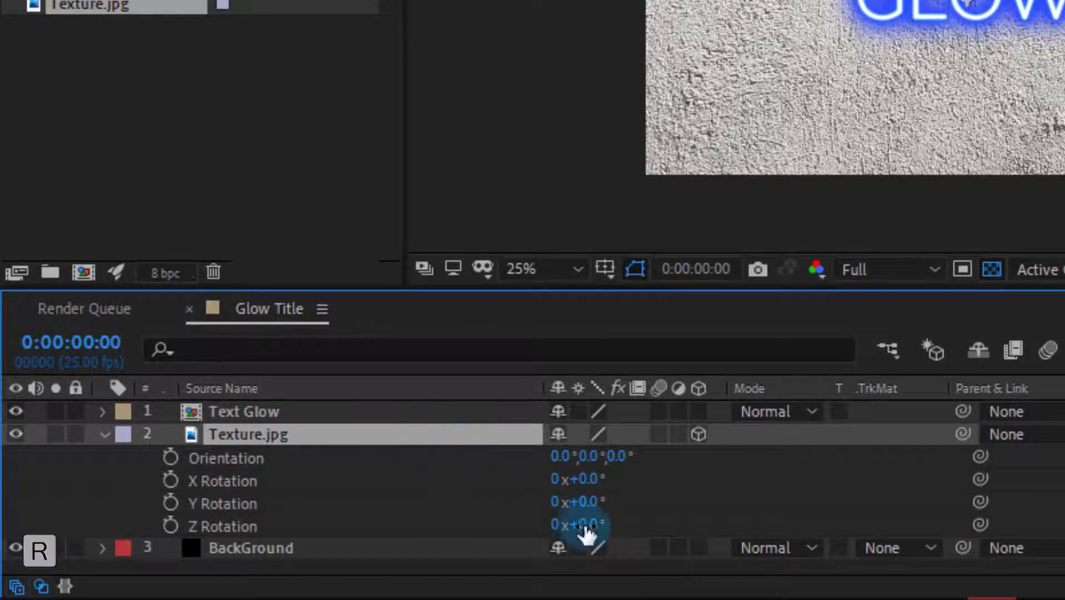
left_click_drag(586, 527, 606, 497)
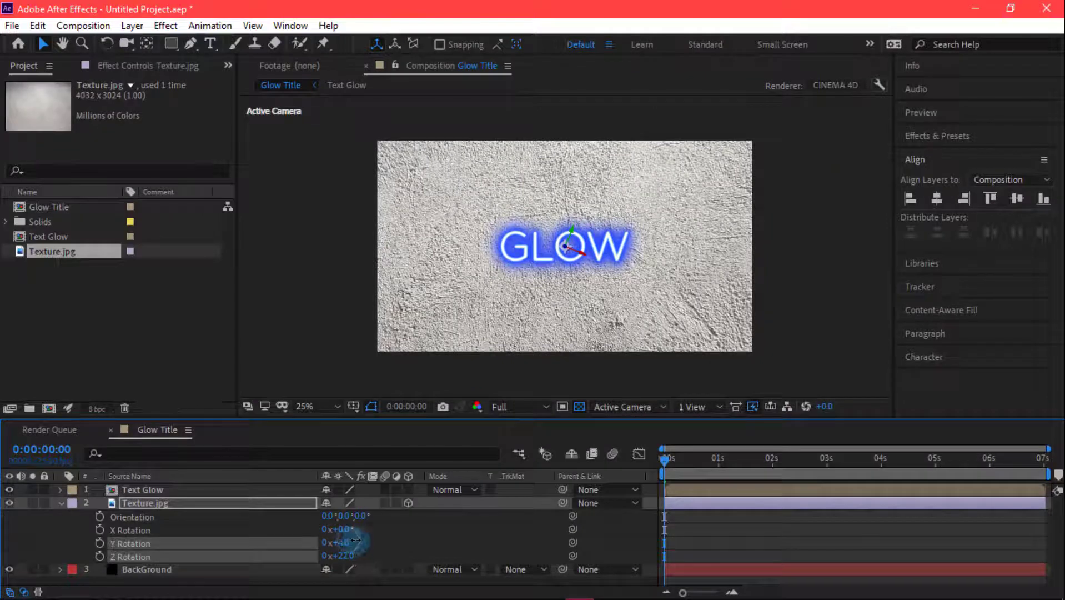
left_click_drag(356, 540, 348, 542)
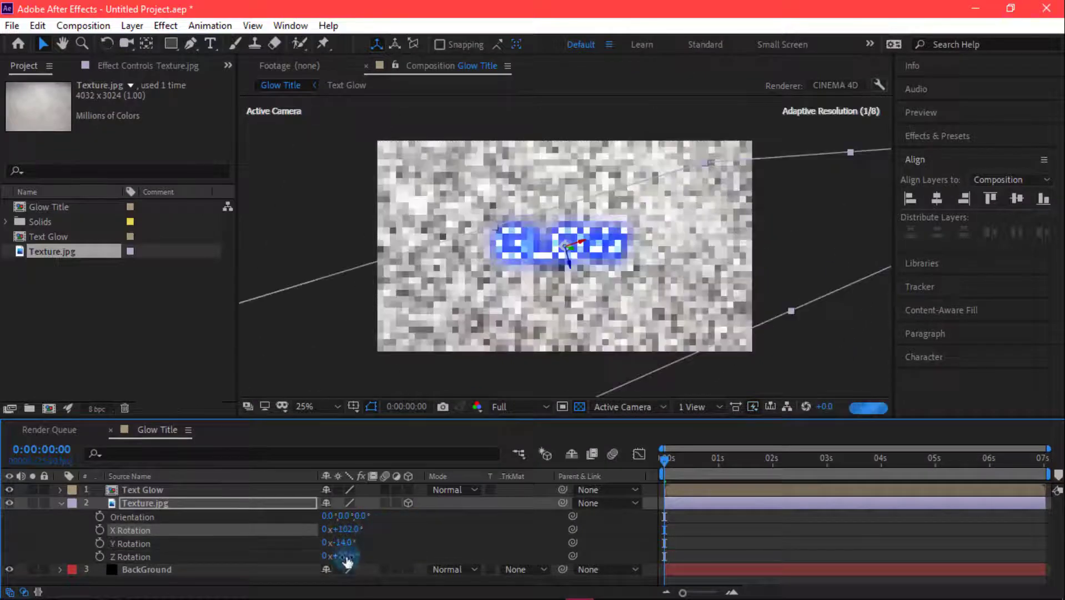
left_click_drag(568, 255, 566, 333)
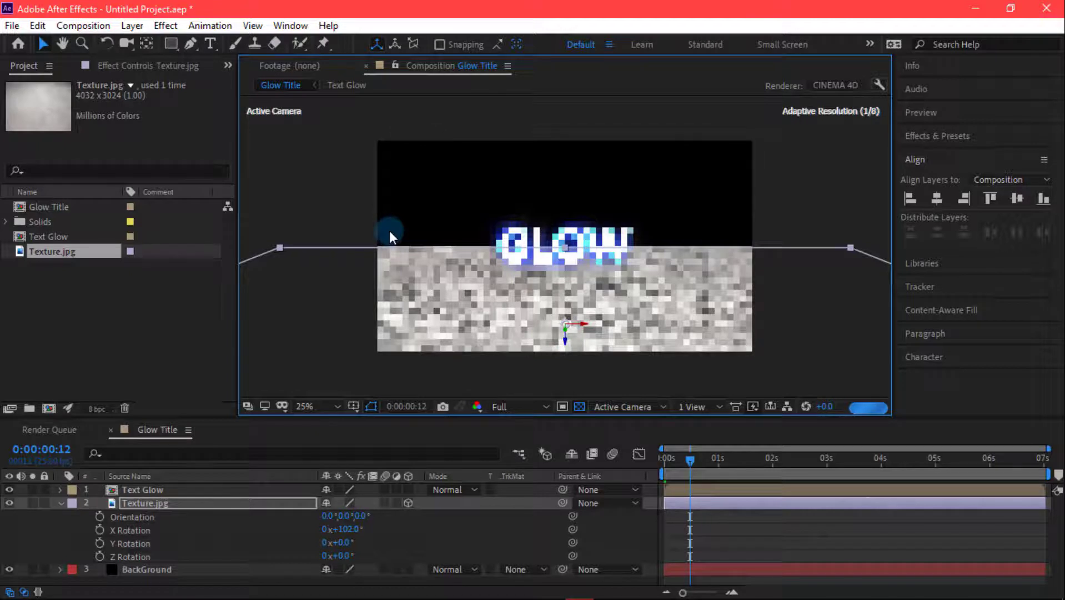
left_click(723, 535)
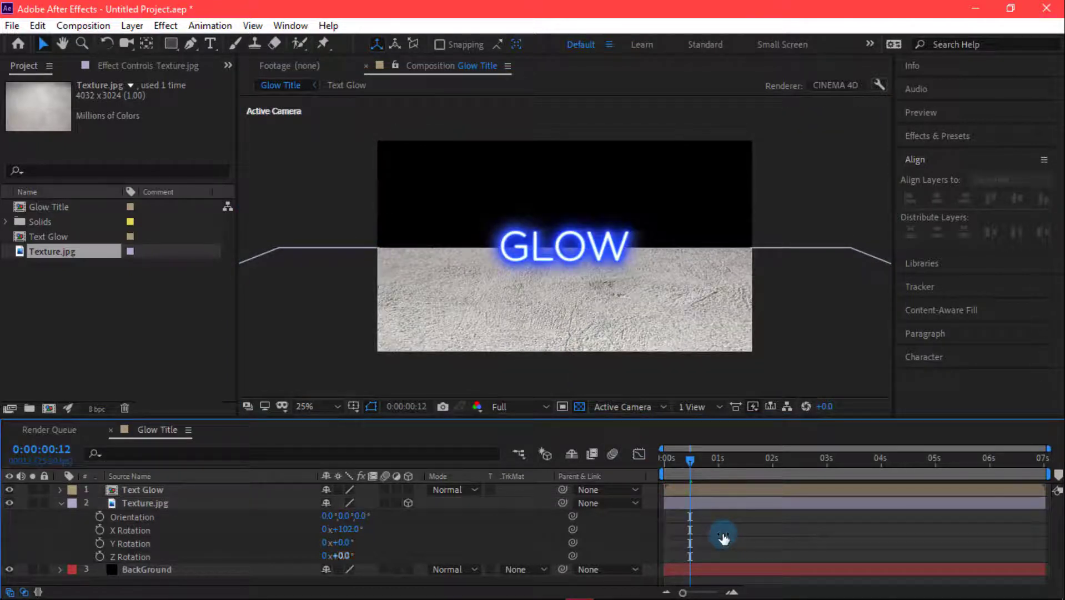
Scale the Texture.jpg layer to 55% and raise it so its far edge sits at mid-frame behind the text
left_click(194, 504)
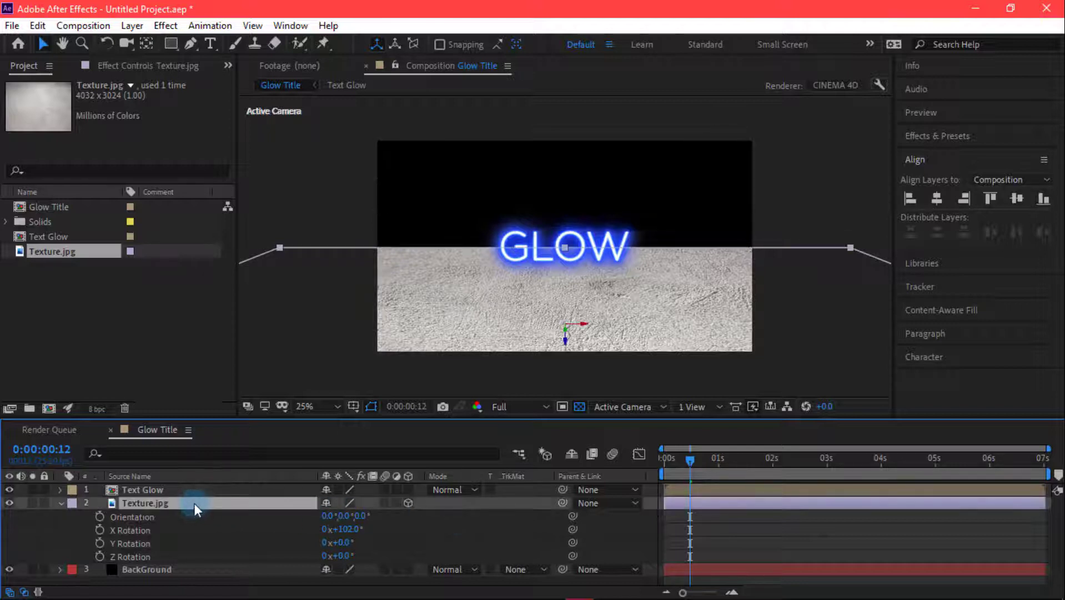
key("s")
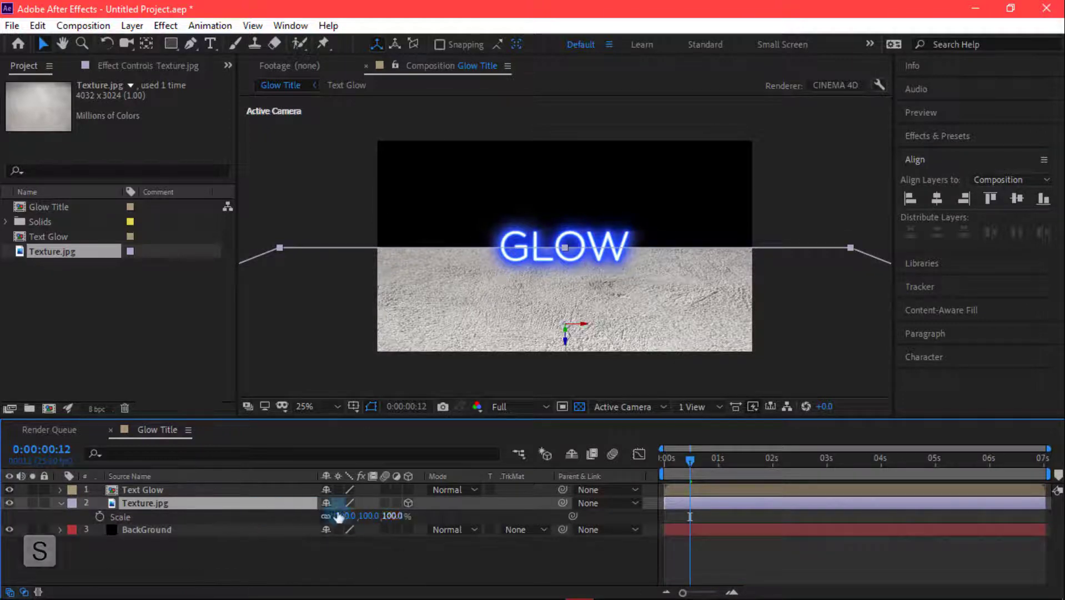
left_click_drag(391, 515, 360, 522)
left_click(469, 437)
left_click(564, 338)
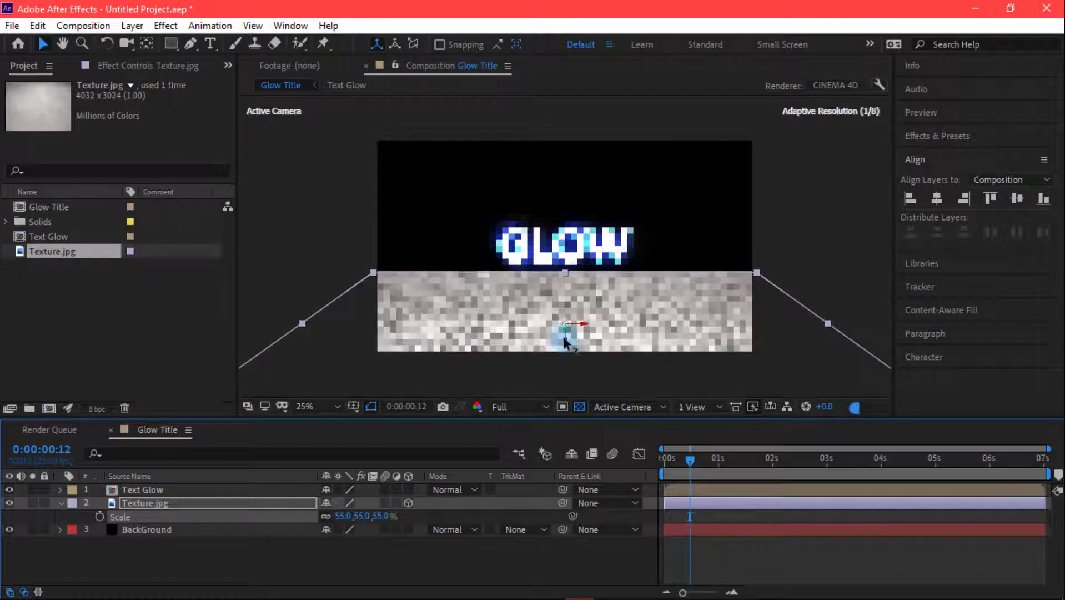
left_click_drag(567, 336, 569, 314)
left_click(702, 542)
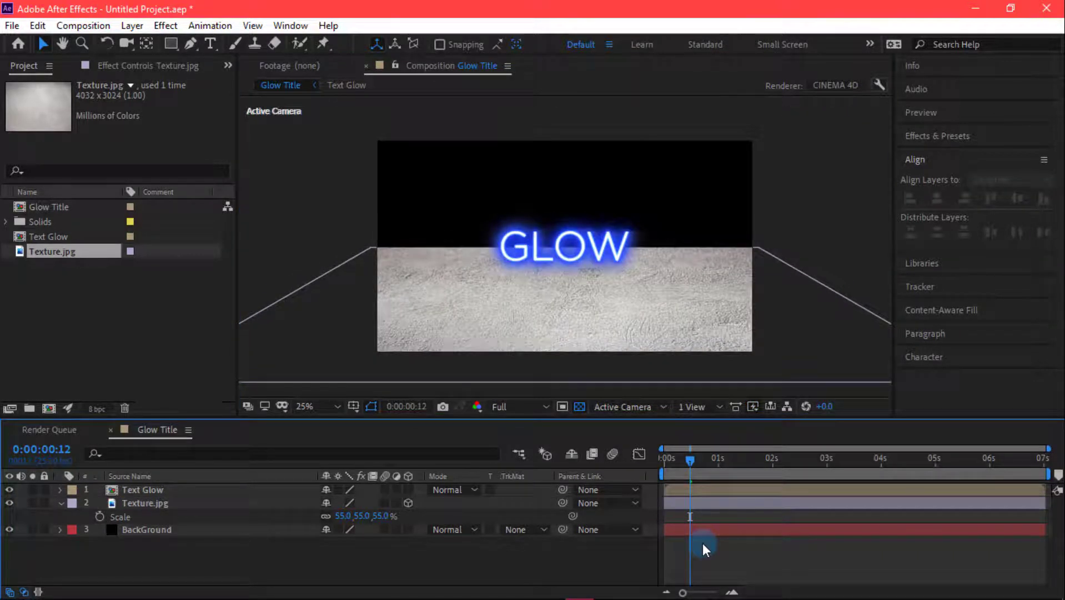
Apply the Color Correction Curves effect to the Texture.jpg layer
left_click(164, 503)
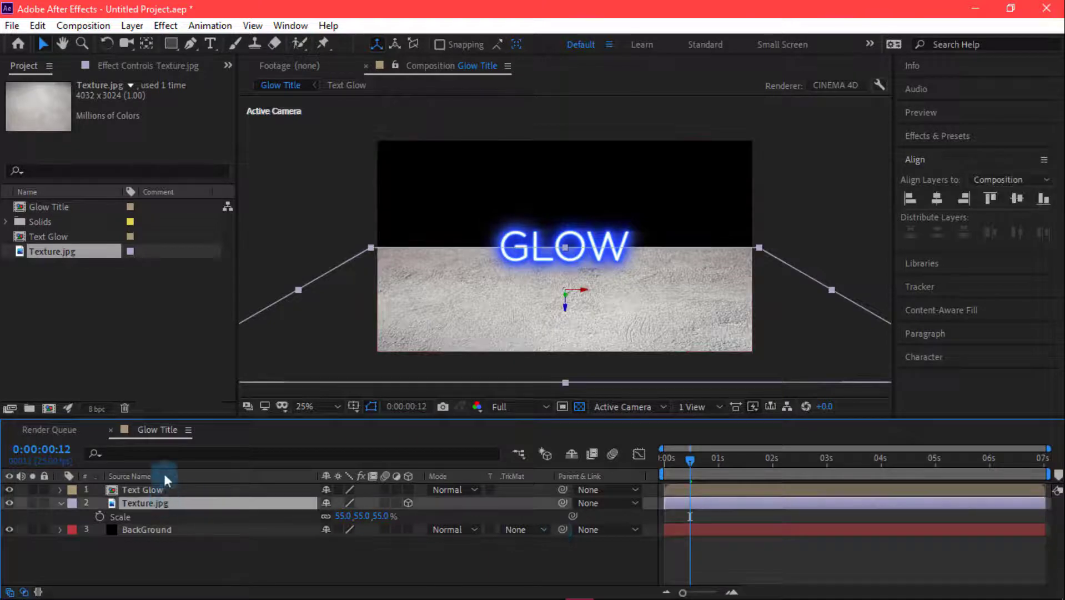
left_click(170, 26)
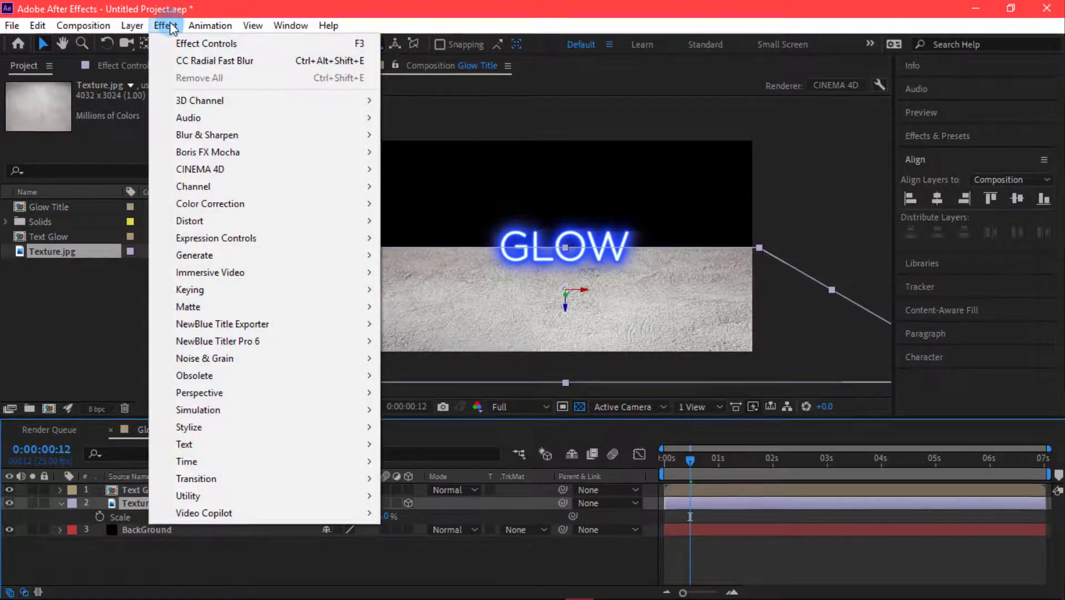
mouse_move(219, 195)
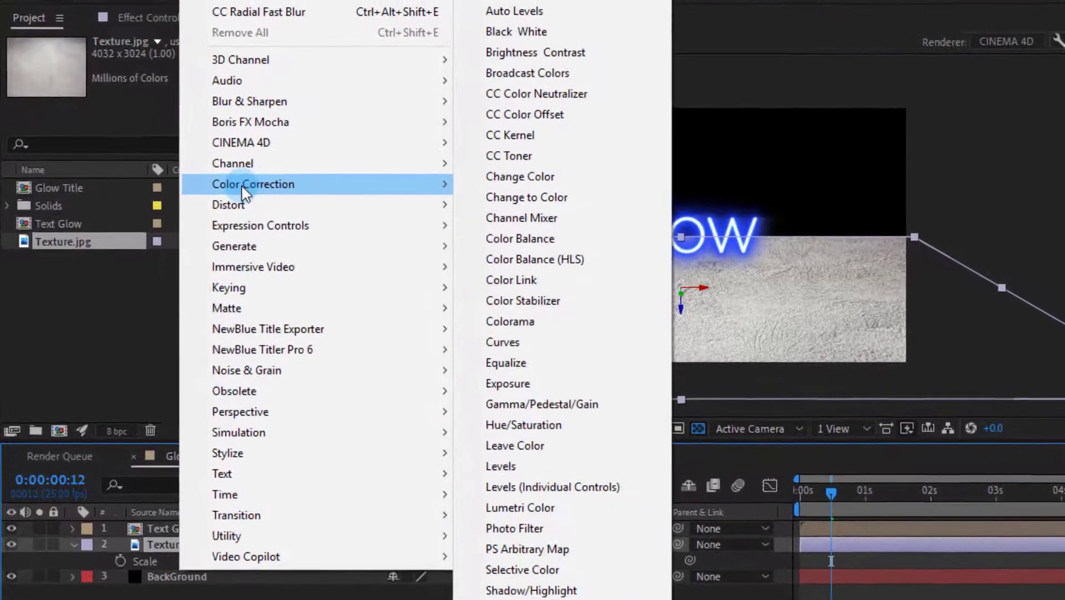
left_click(585, 349)
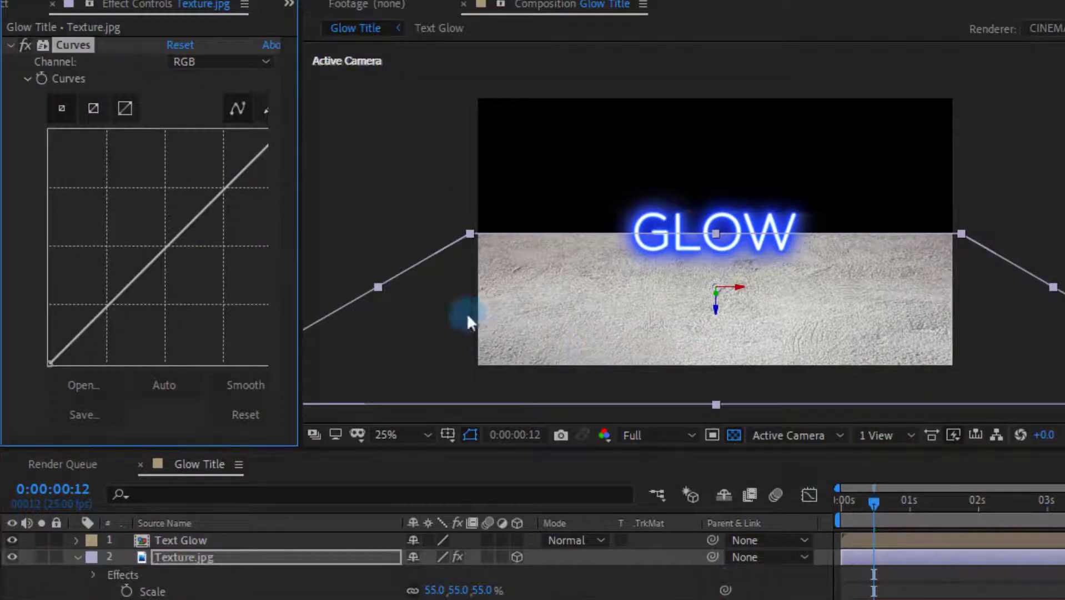
Brighten the Texture.jpg floor by bending the middle of its RGB curve upward, and move the current time to 0:00:00:11
left_click(188, 228)
left_click_drag(181, 222, 163, 208)
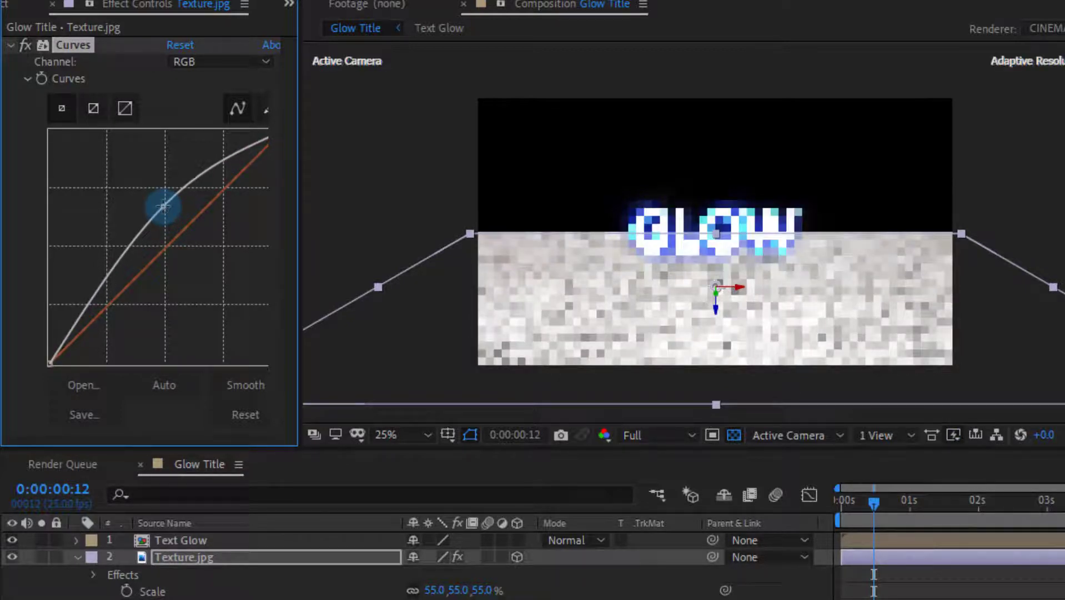
mouse_move(873, 502)
left_mouse_down()
mouse_move(812, 506)
mouse_move(865, 499)
left_mouse_up()
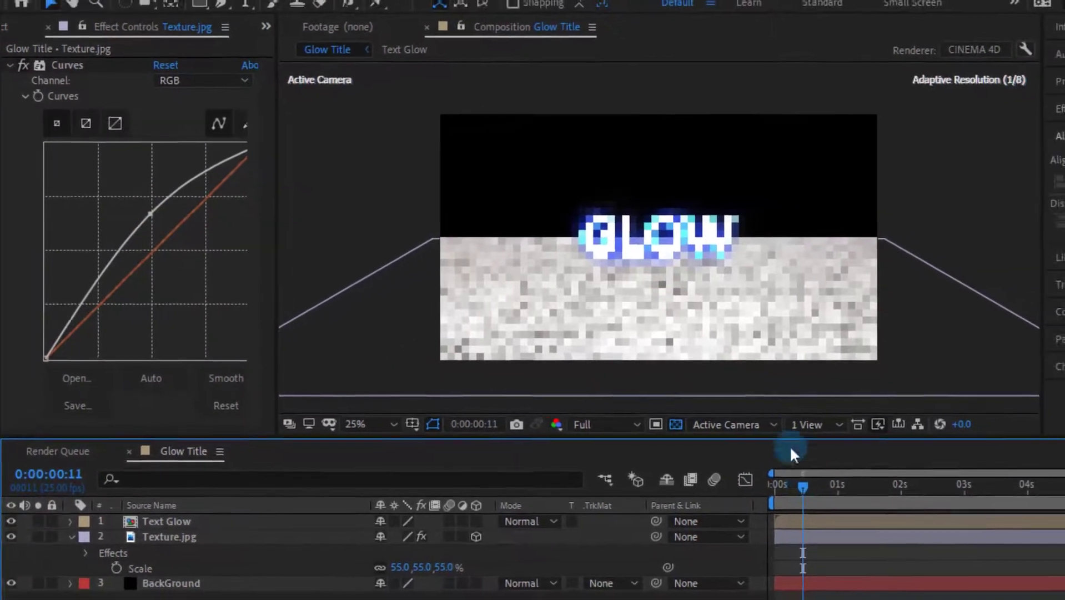
scroll(790, 276, "down", 1)
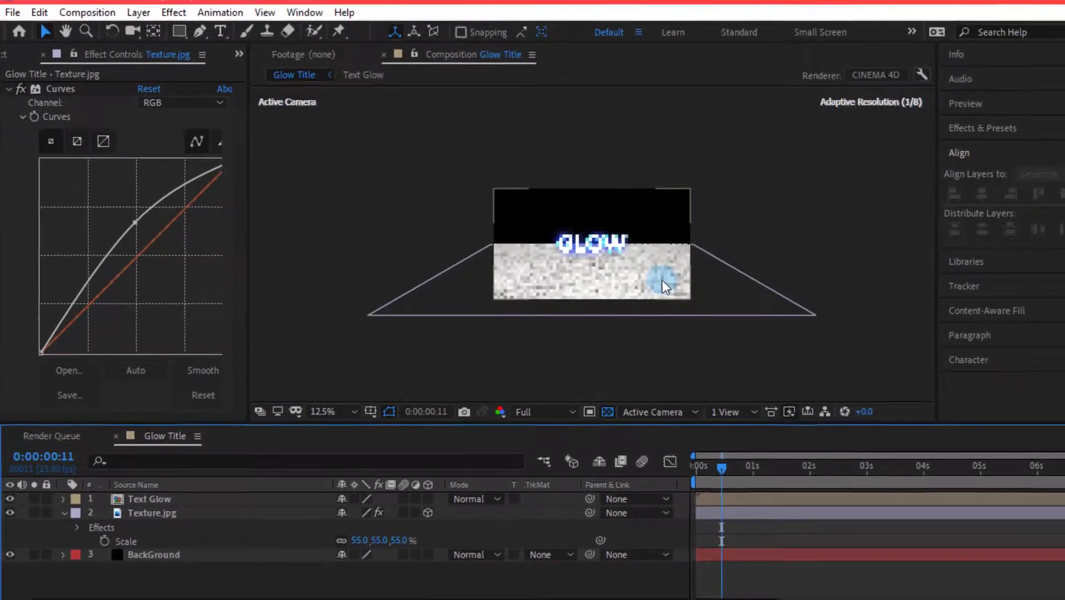
scroll(661, 279, "up", 1)
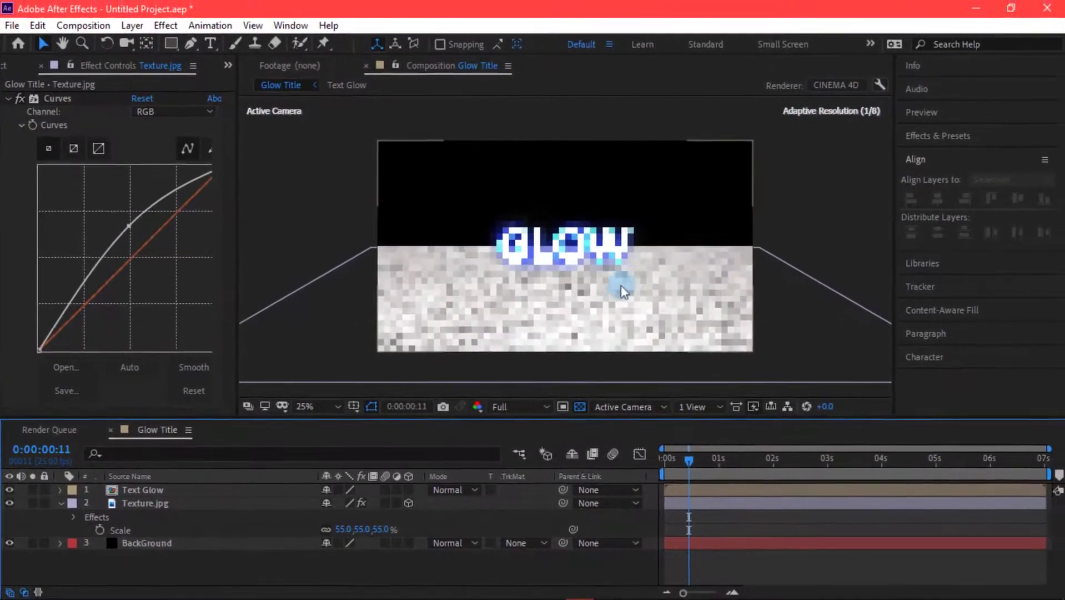
Pre-compose the Texture.jpg layer as Floor, moving all attributes into the new composition
left_click(65, 512)
right_click(175, 512)
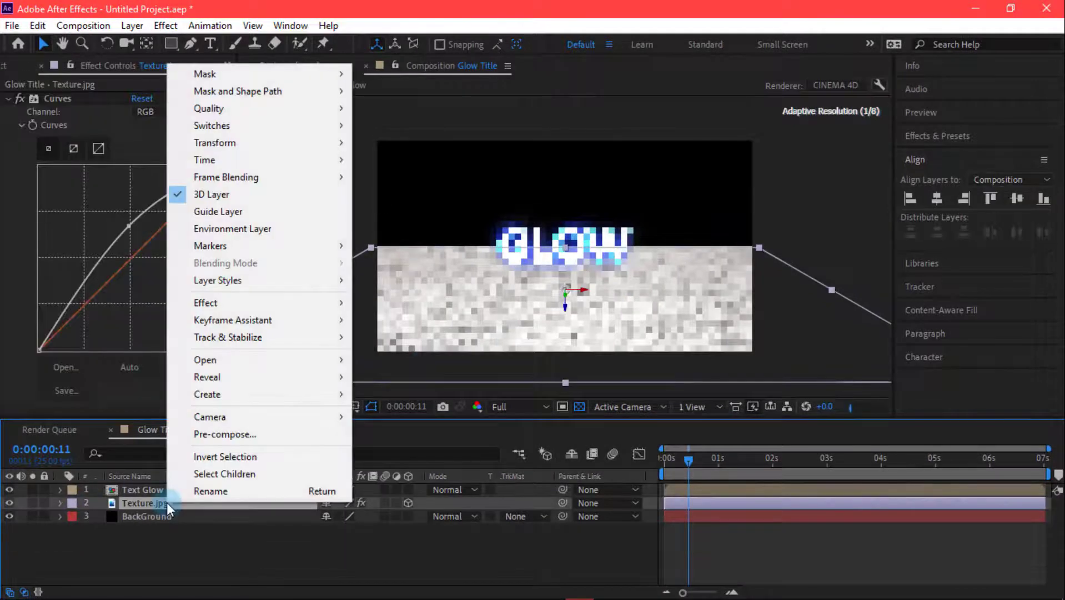
left_click(218, 430)
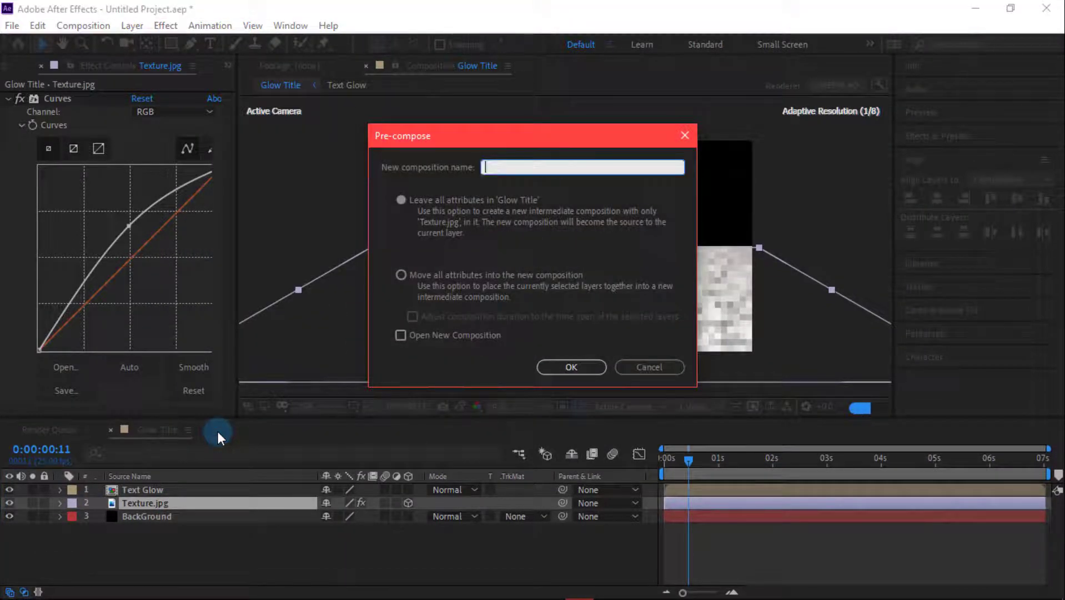
type("Floor")
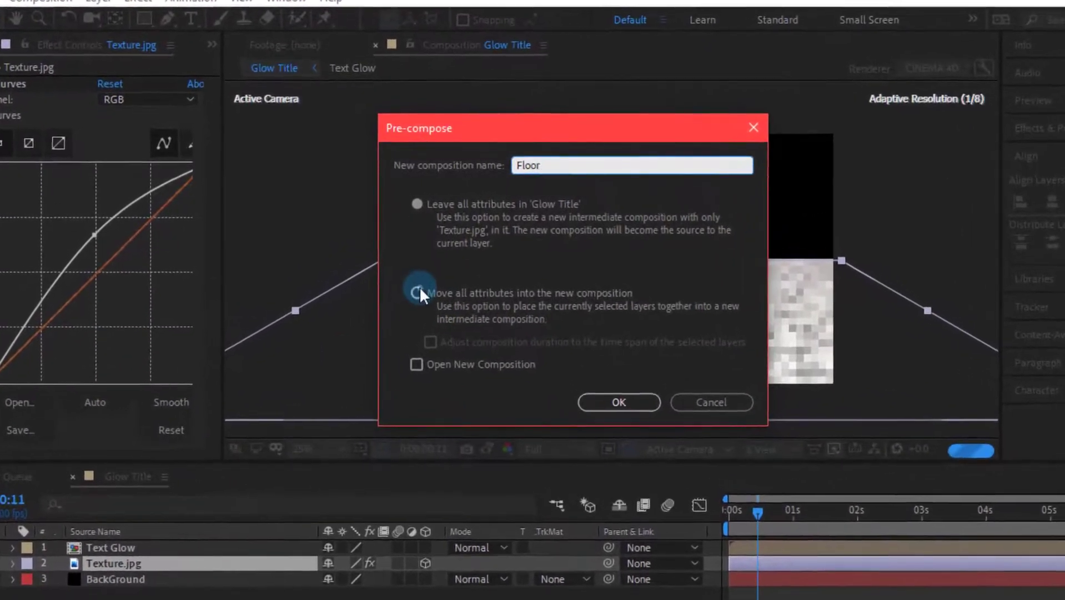
left_click(419, 291)
left_click(614, 402)
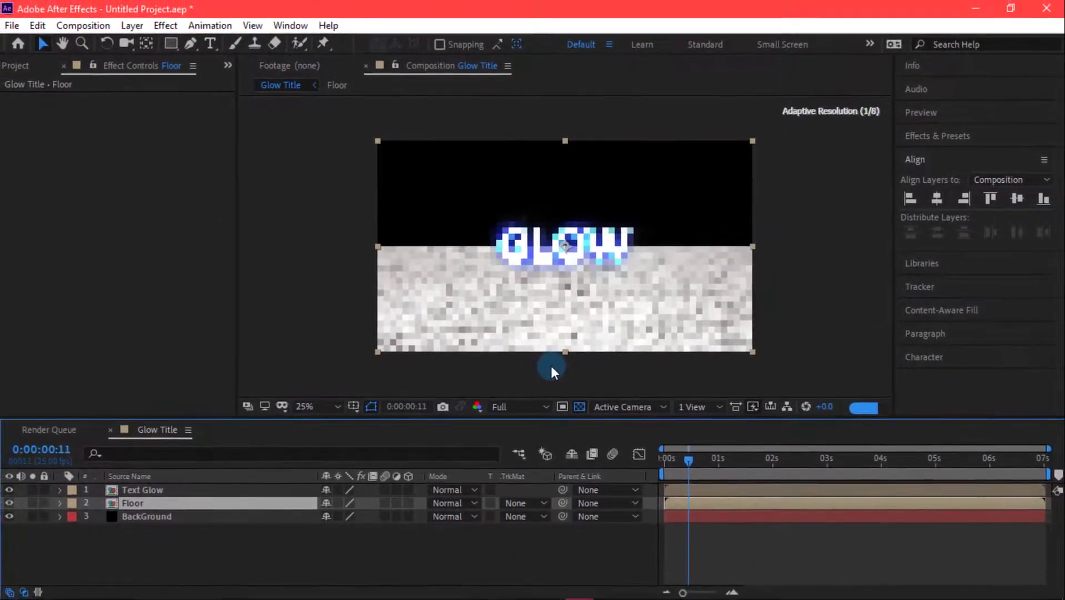
left_click(551, 365)
Duplicate the Text Glow layer and flip the lower copy vertically
left_click(155, 492)
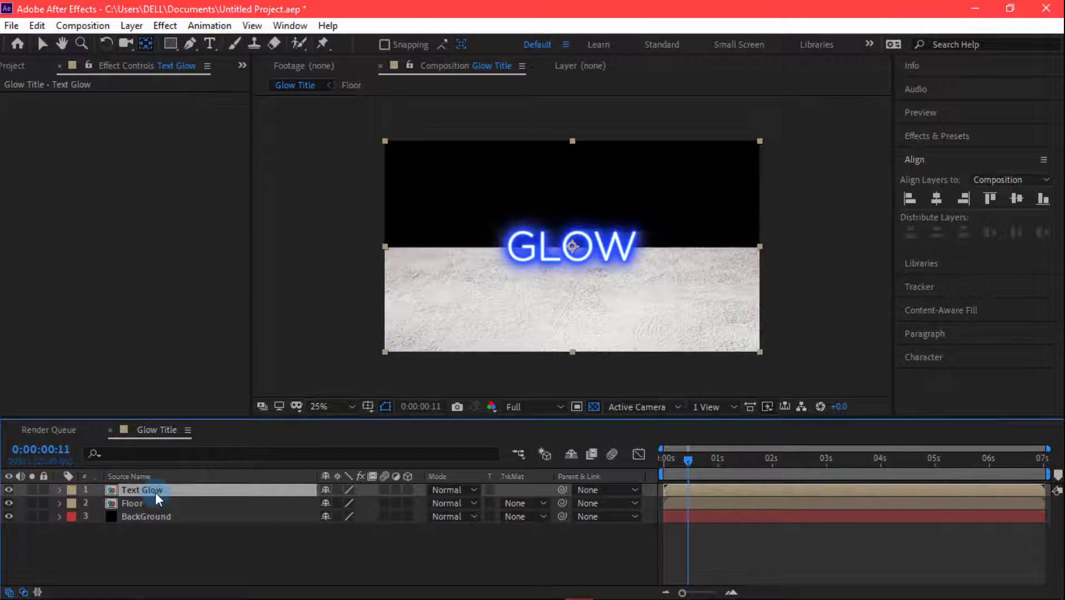
key("ctrl+d")
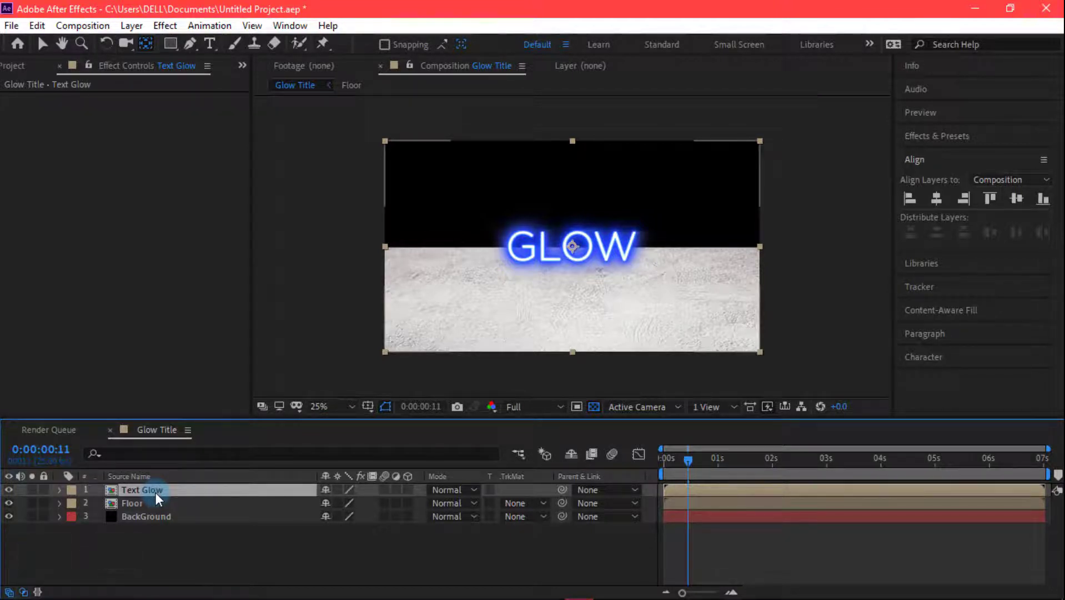
key("ctrl+d")
left_click(153, 501)
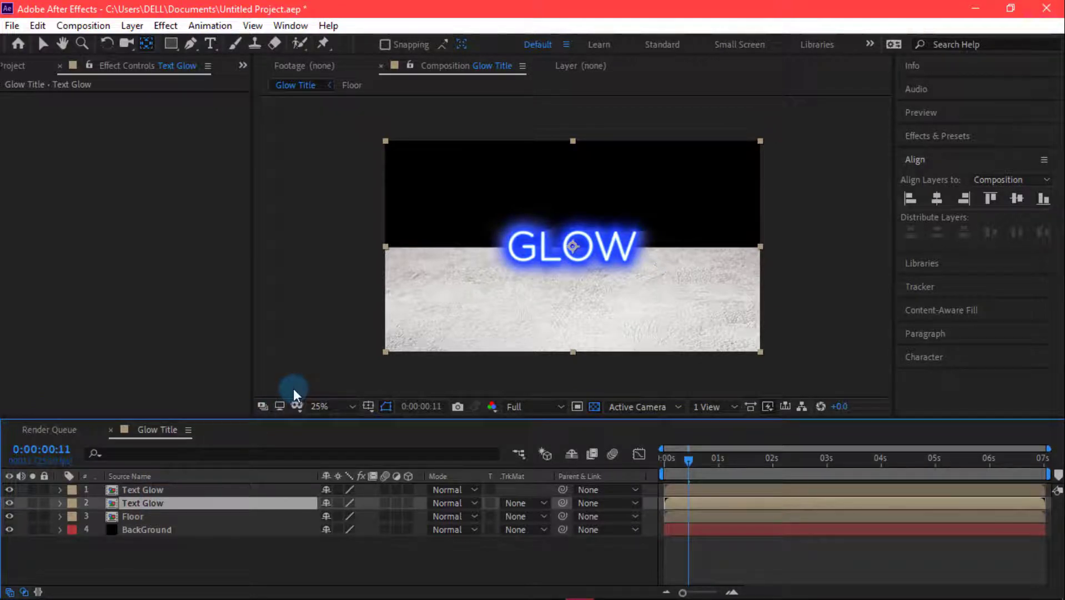
left_click(137, 28)
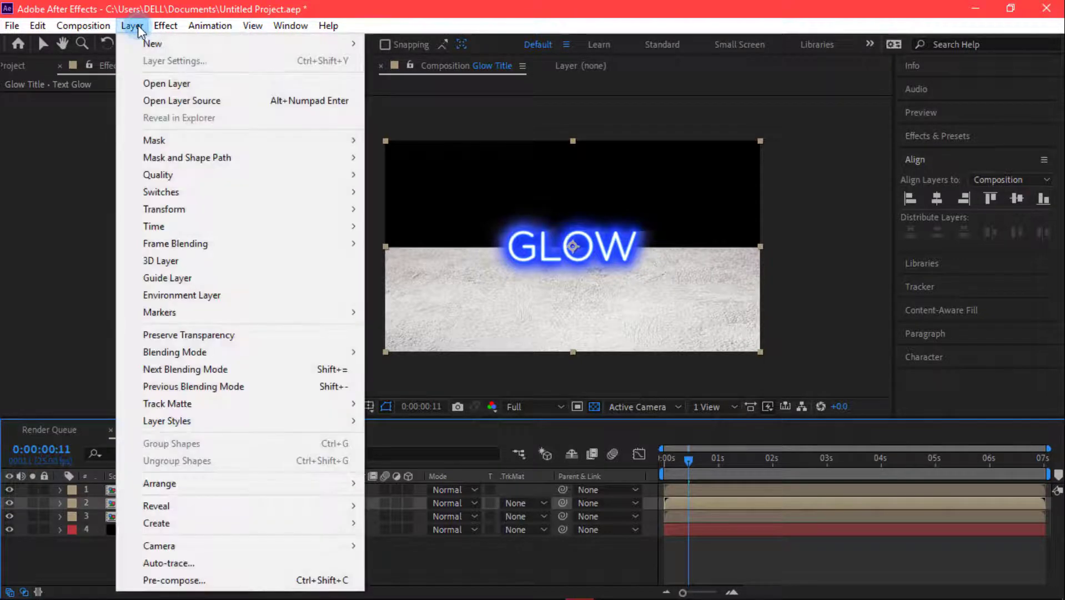
mouse_move(190, 209)
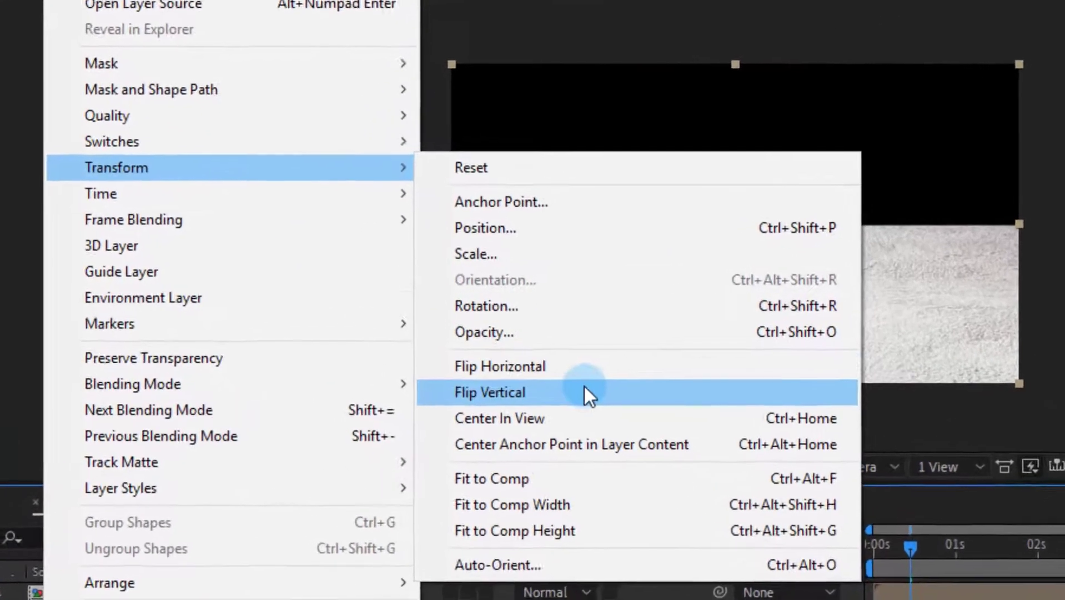
left_click(611, 393)
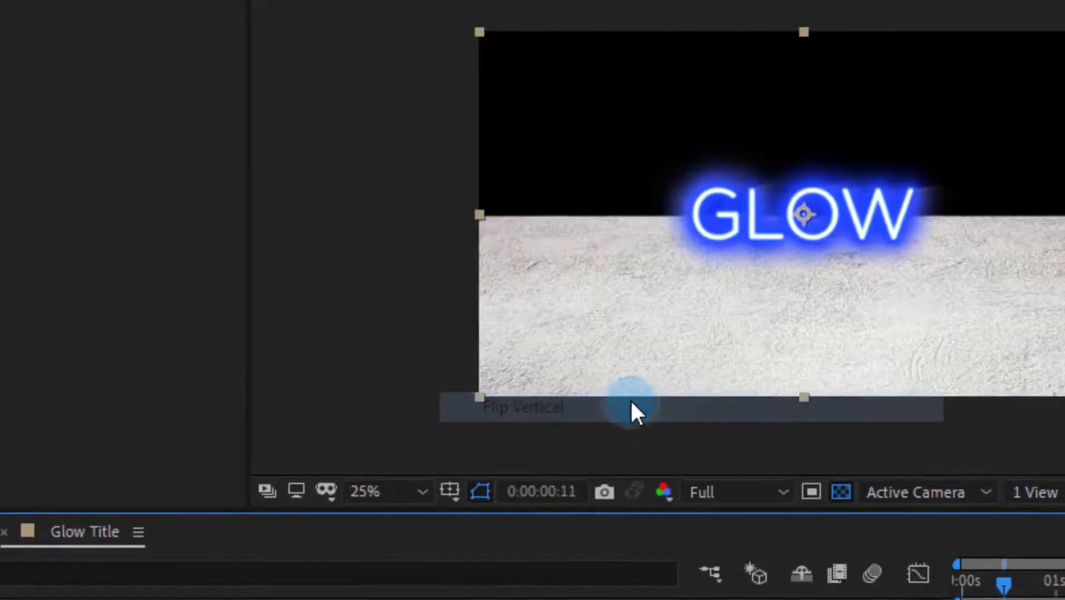
Shift the flipped Text Glow copy's anchor point downward and move the copy directly below the title as its reflection
left_click(799, 211)
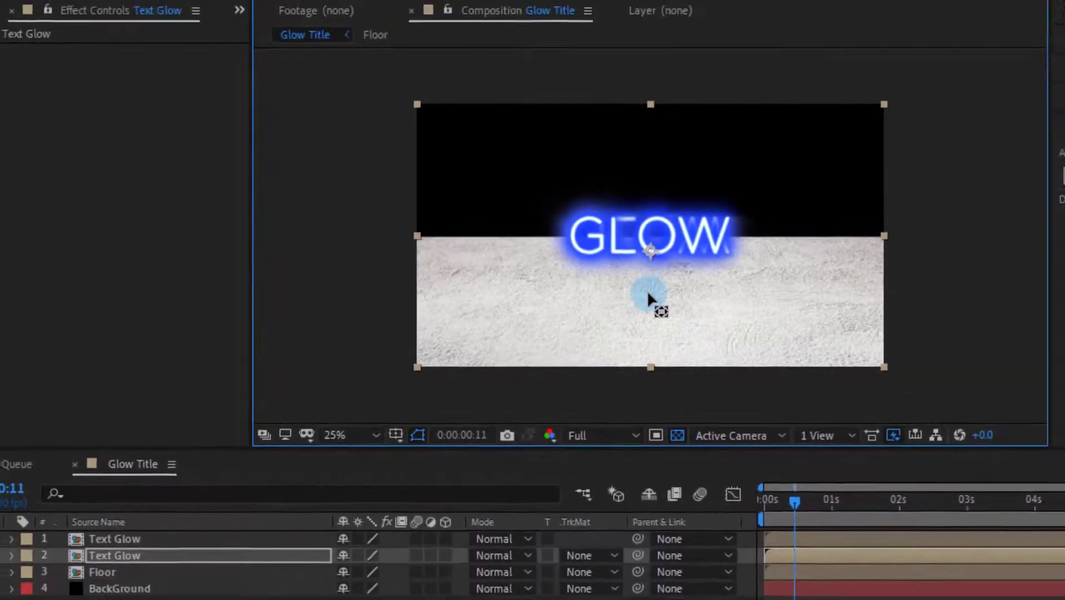
left_click_drag(613, 292, 613, 299)
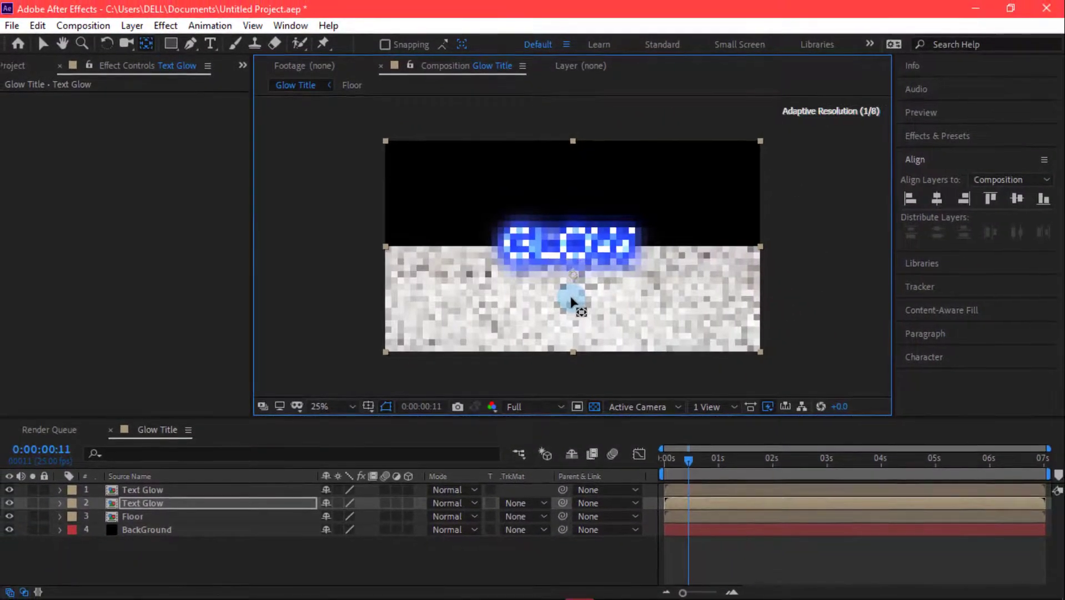
key("v")
left_click_drag(575, 243, 577, 286)
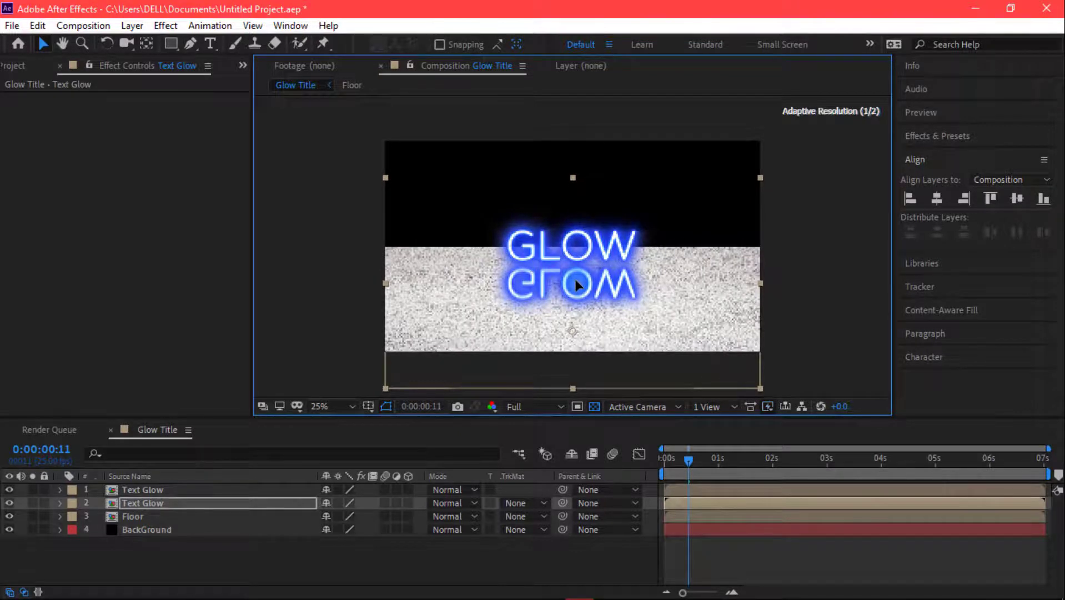
left_click(542, 488)
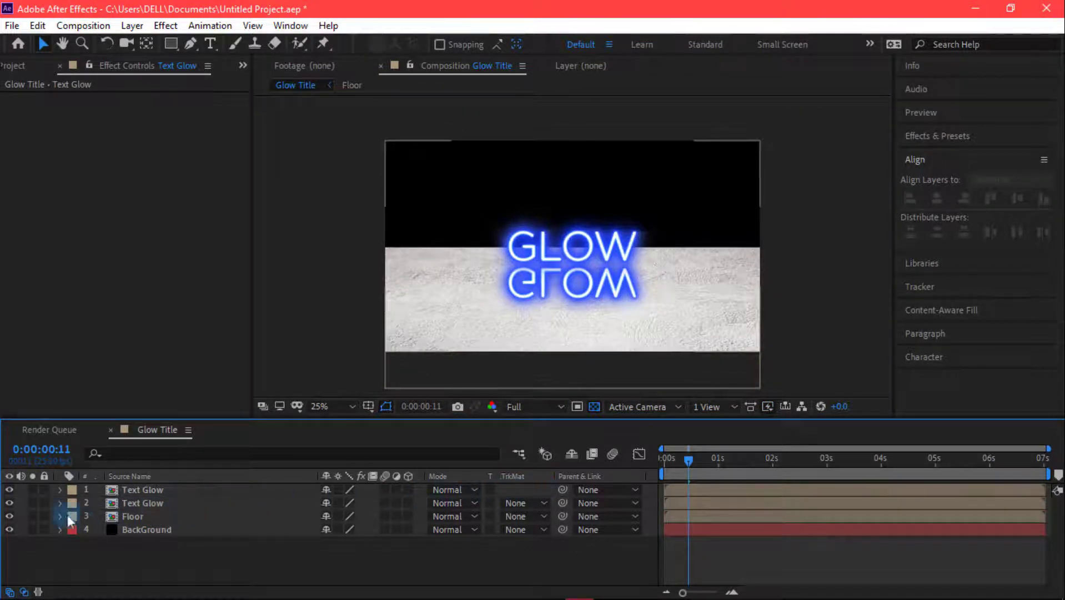
Hide the Floor layer and add a new adjustment layer between the two Text Glow layers
left_click(9, 516)
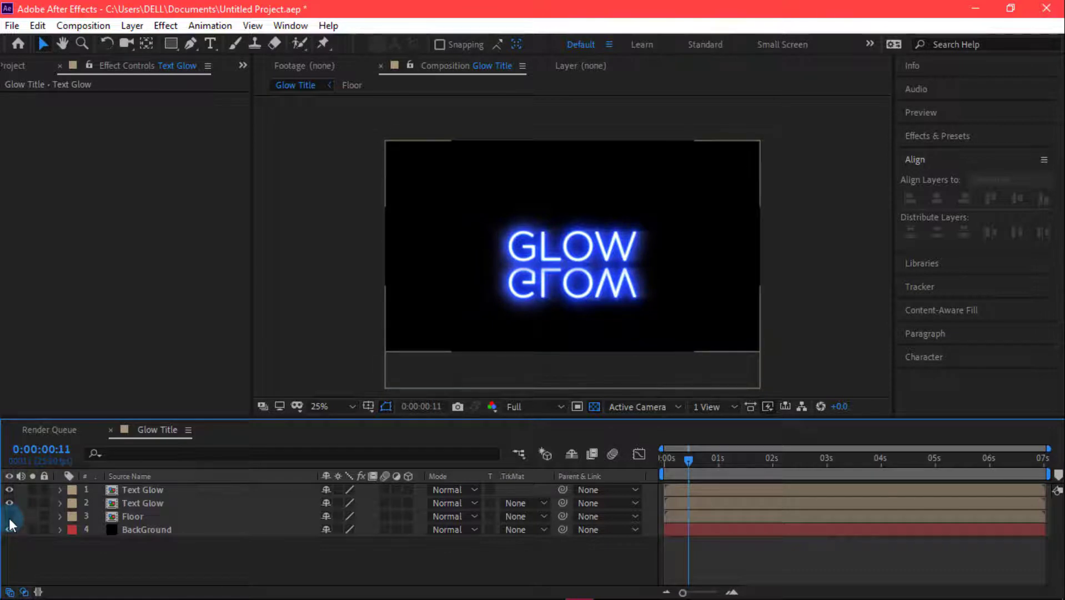
right_click(176, 547)
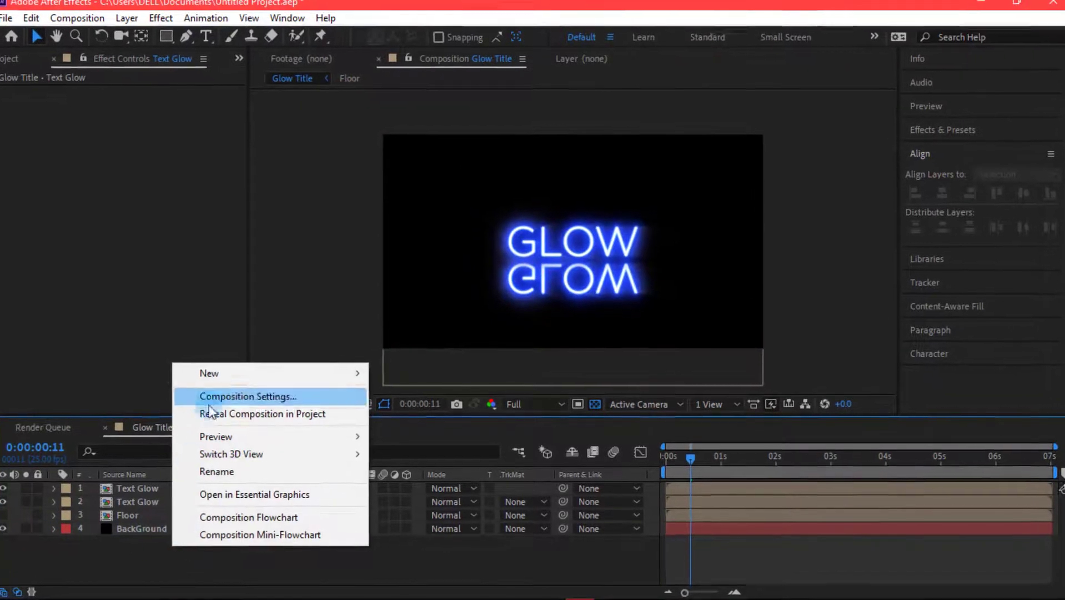
mouse_move(206, 373)
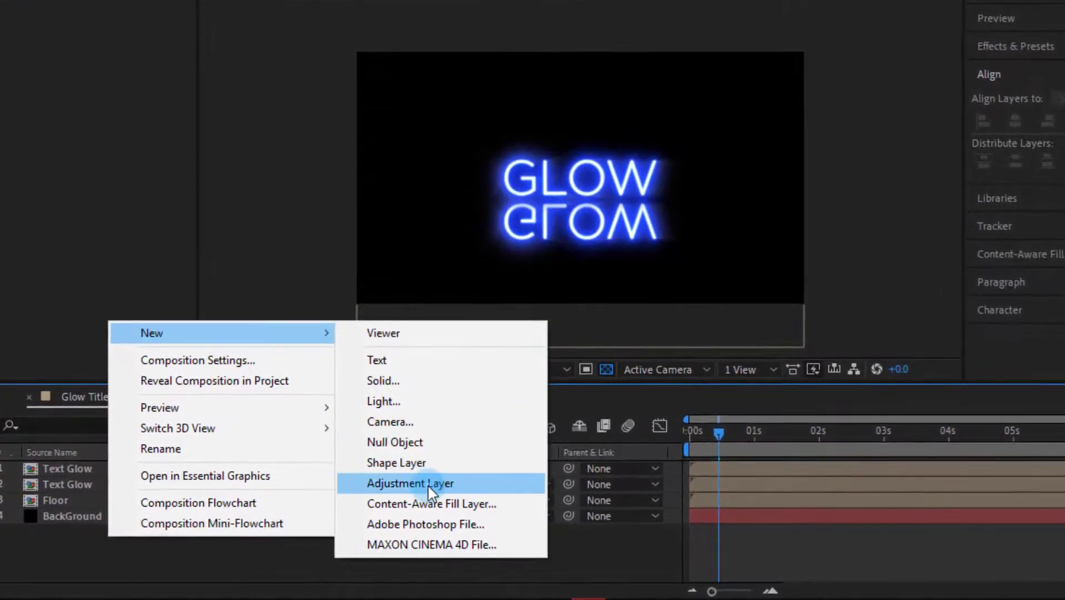
left_click(415, 488)
left_click_drag(109, 495, 104, 494)
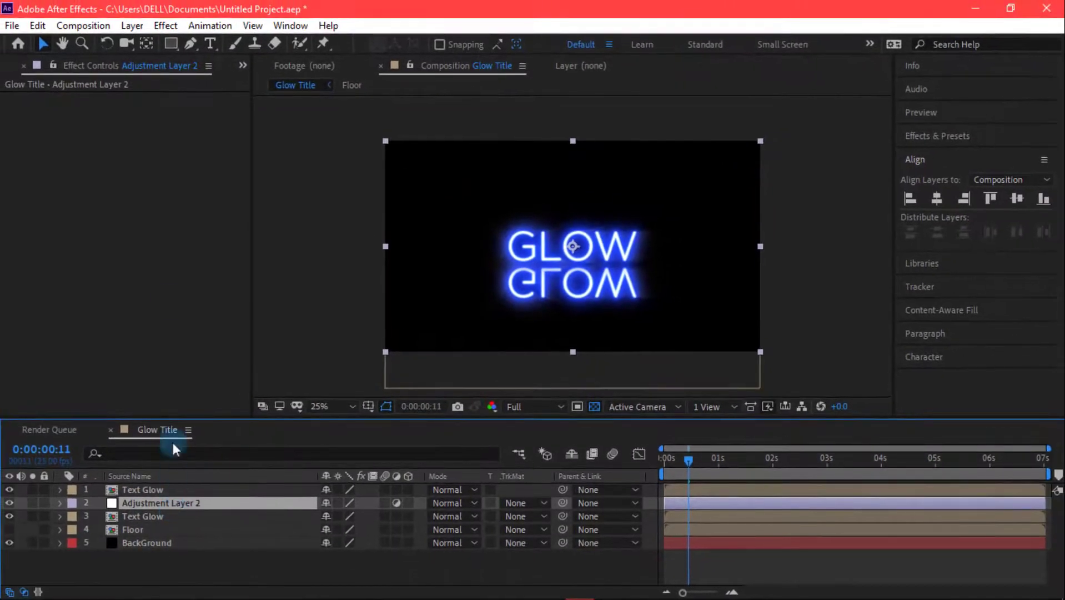
Apply the Compound Blur effect to the adjustment layer and use Floor as its blur layer
left_click(165, 26)
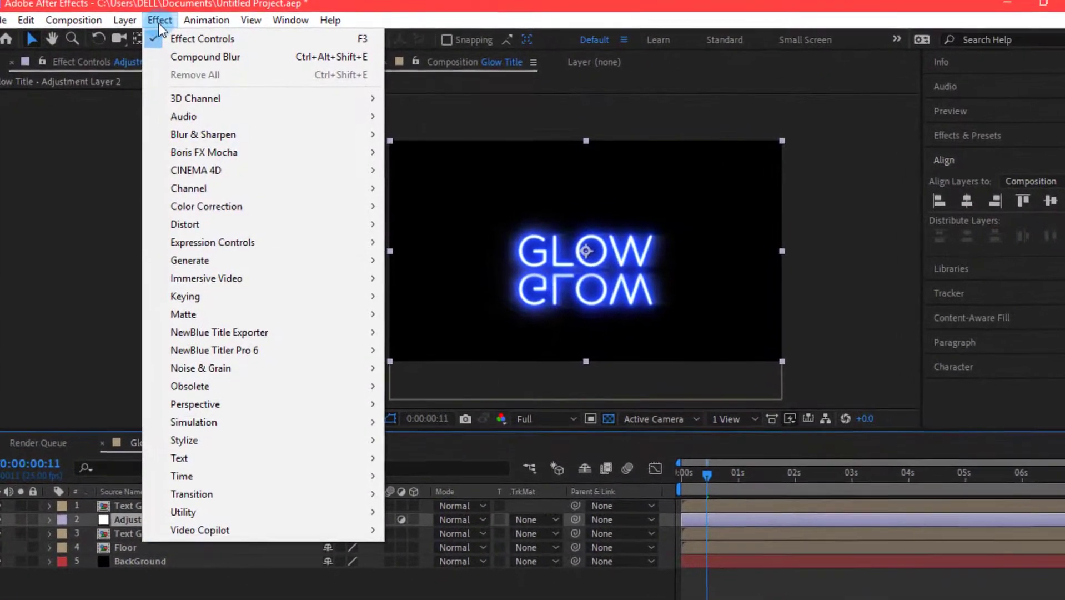
mouse_move(196, 133)
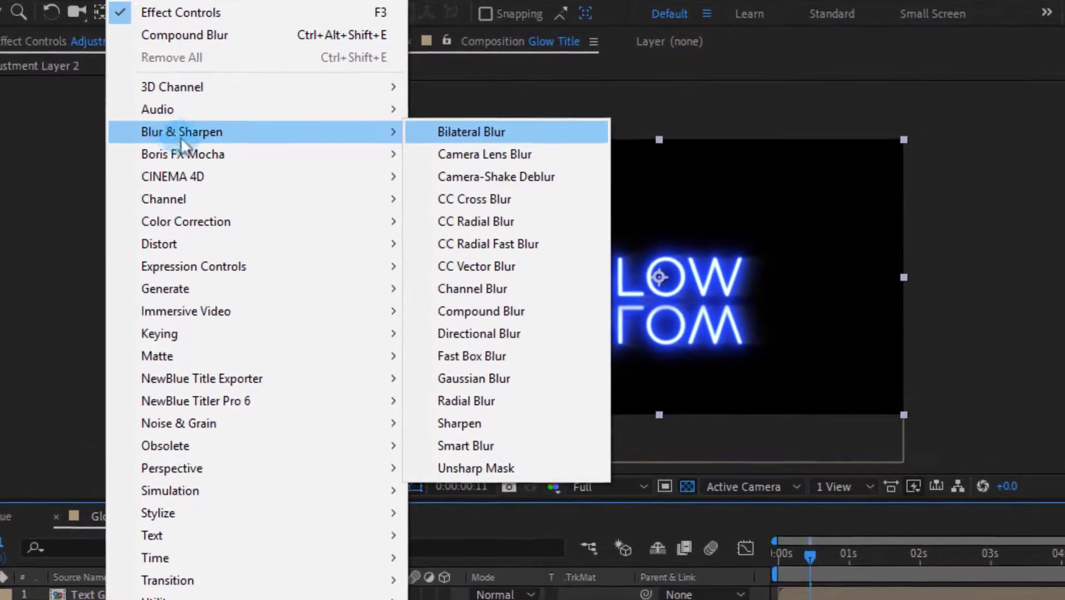
left_click(491, 303)
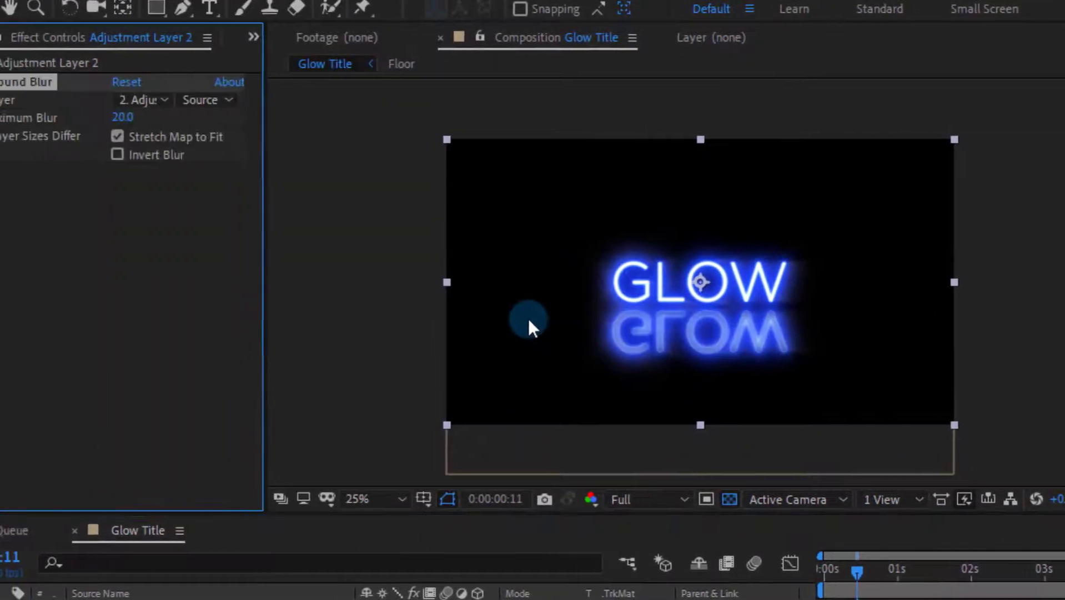
left_click(161, 100)
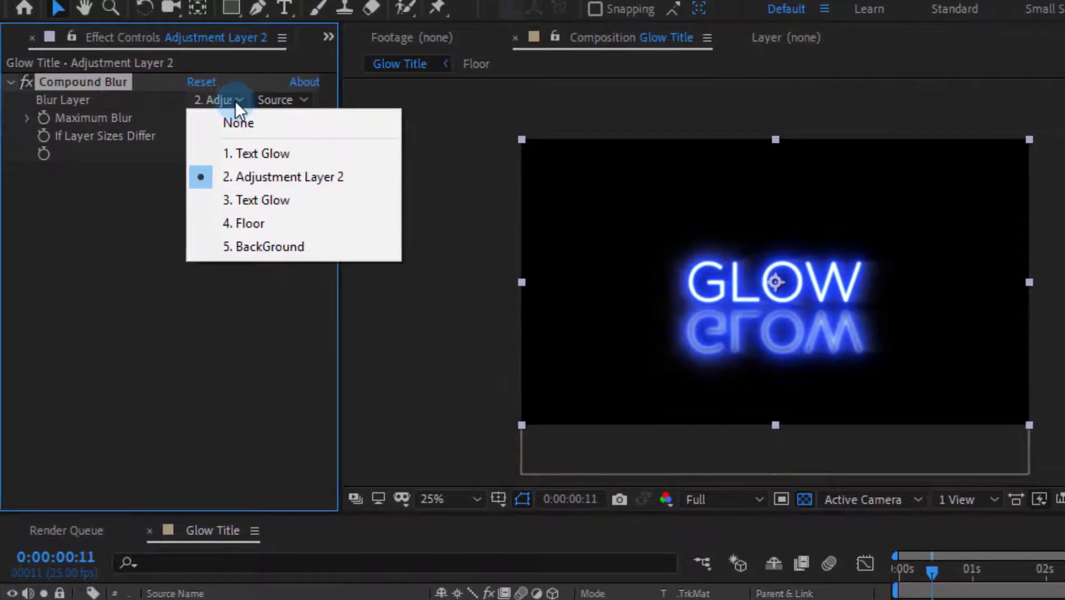
left_click(254, 225)
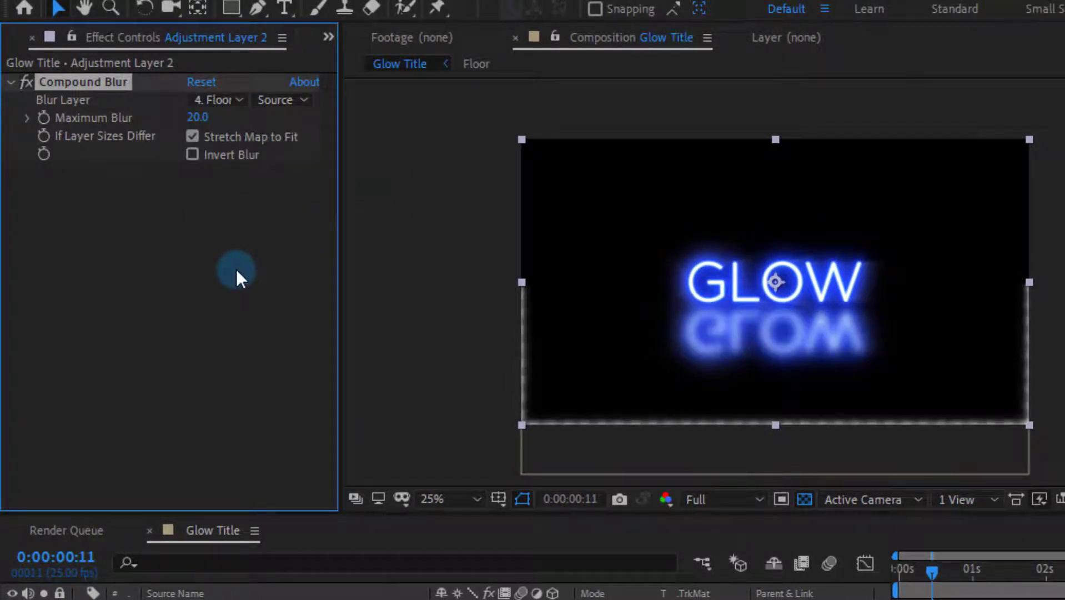
Enable Invert Blur on the Compound Blur and set its Maximum Blur to 41
mouse_move(193, 117)
left_mouse_down()
mouse_move(223, 115)
mouse_move(196, 119)
left_mouse_up()
left_click(196, 119)
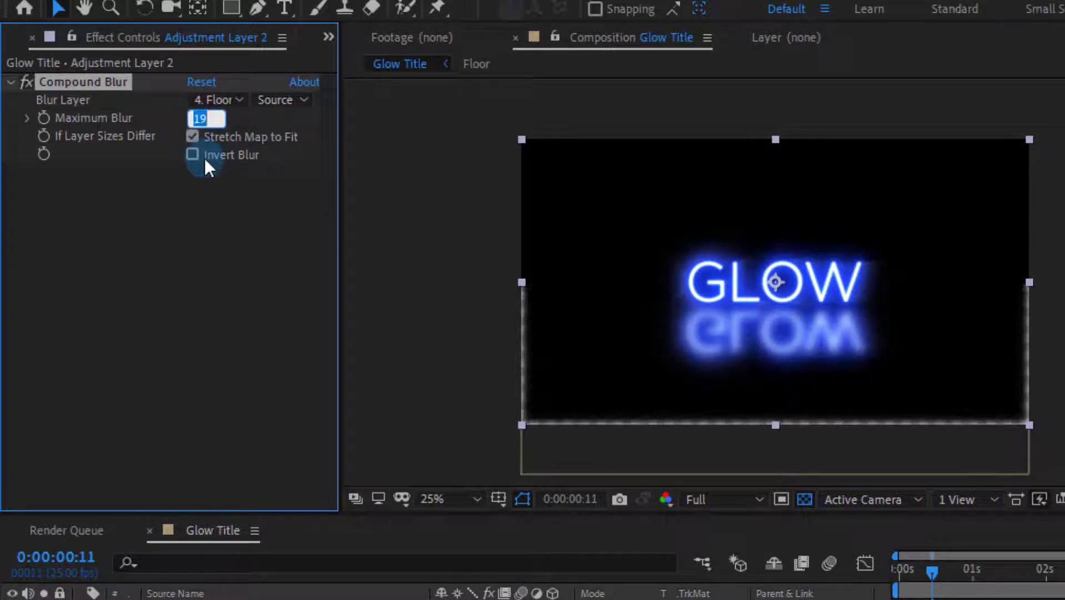
left_click(200, 182)
left_click(191, 153)
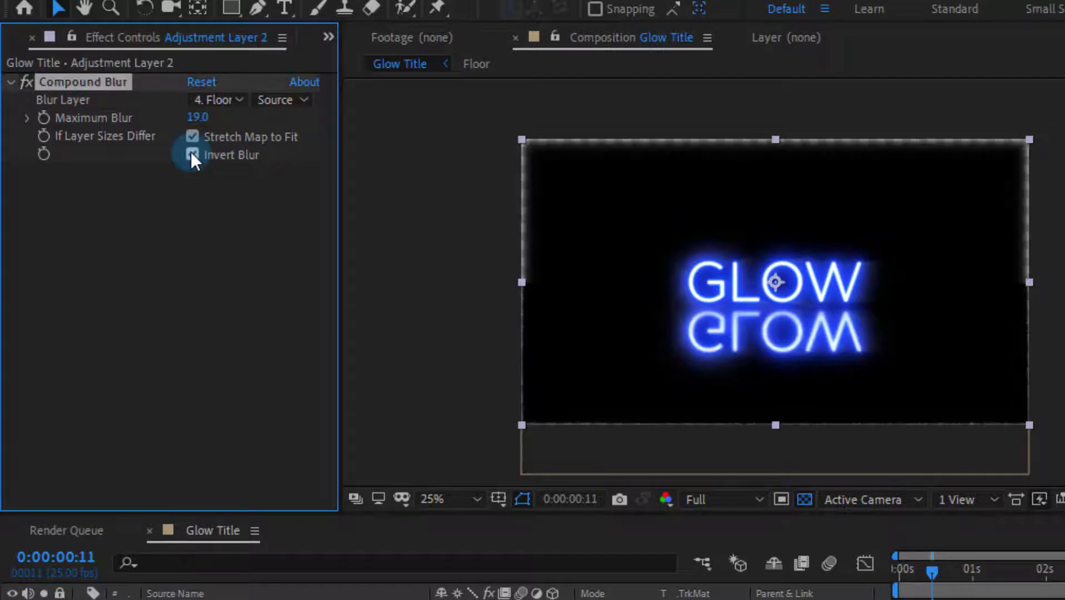
left_click_drag(196, 118, 214, 124)
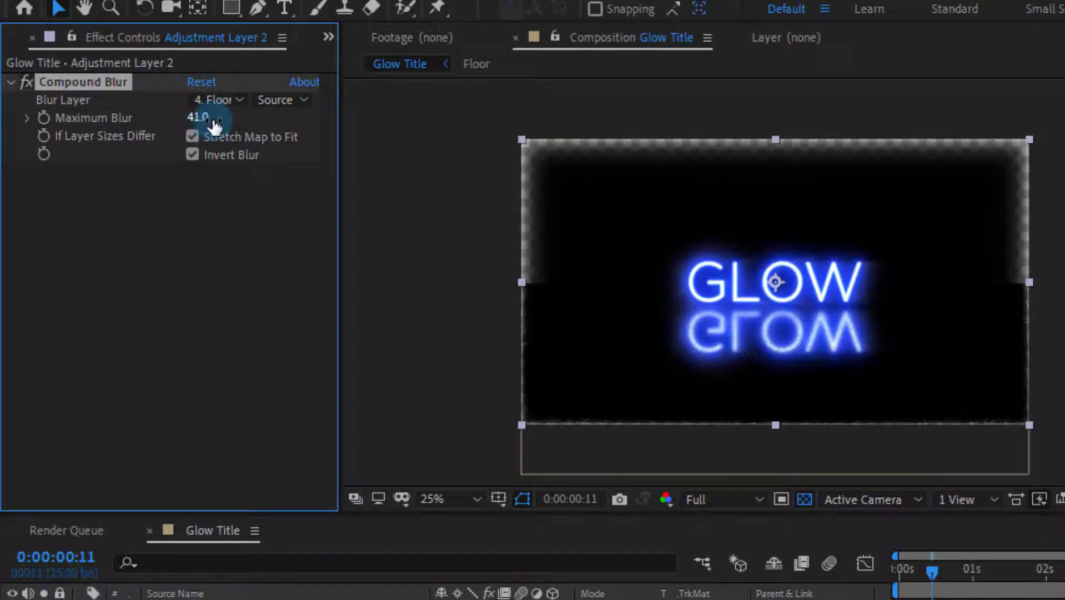
scroll(748, 309, "up", 3)
scroll(748, 309, "down", 1)
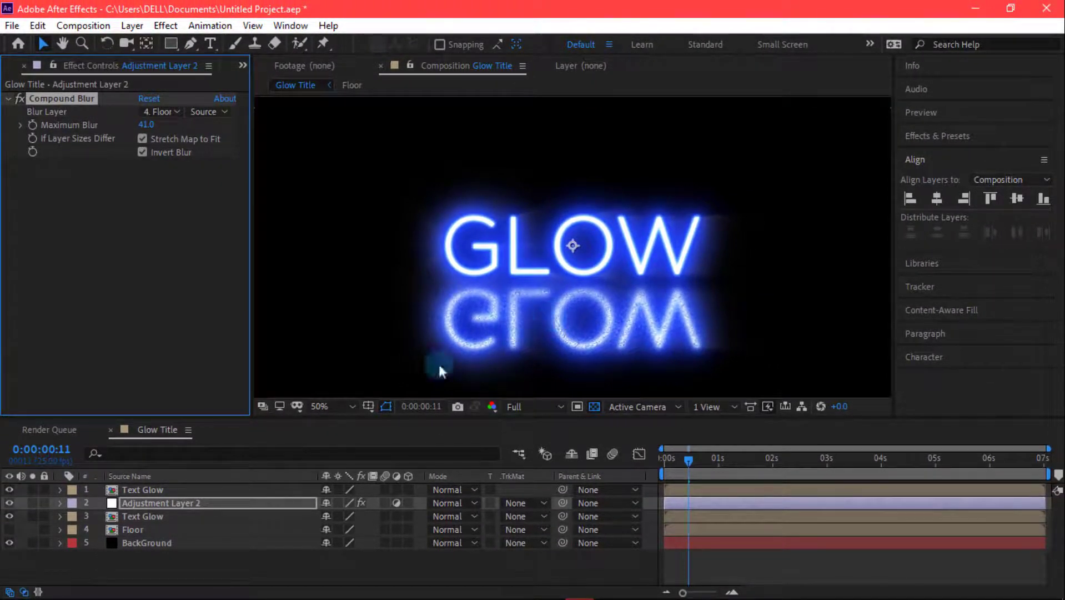
Open the Text Glow composition, duplicate its bottom GLOW layer, and select the original GLOW layer beneath the copy
left_click(147, 488)
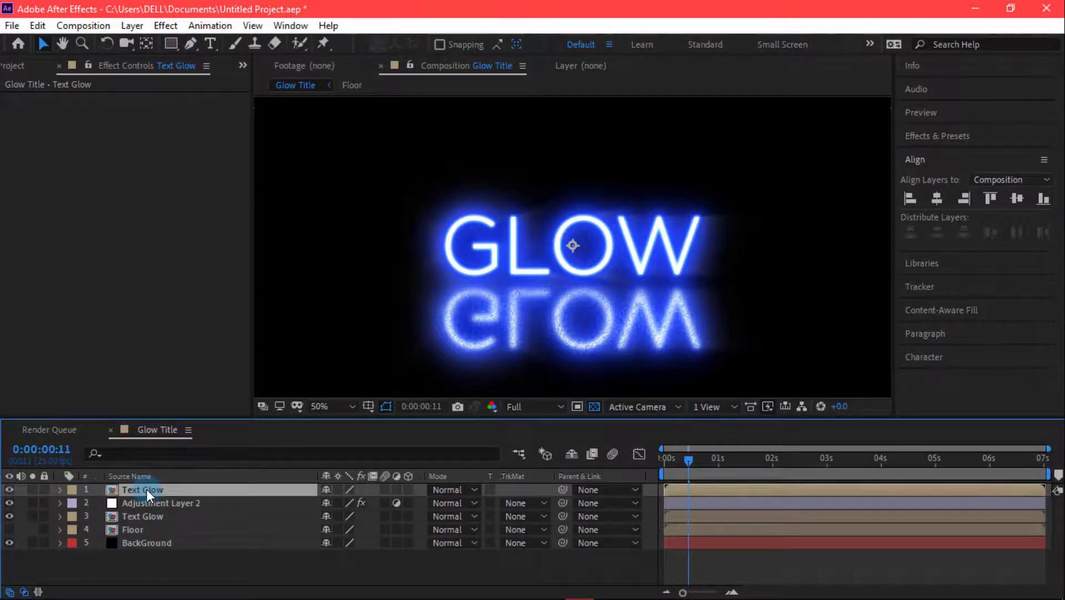
double_click(147, 489)
left_click(166, 492)
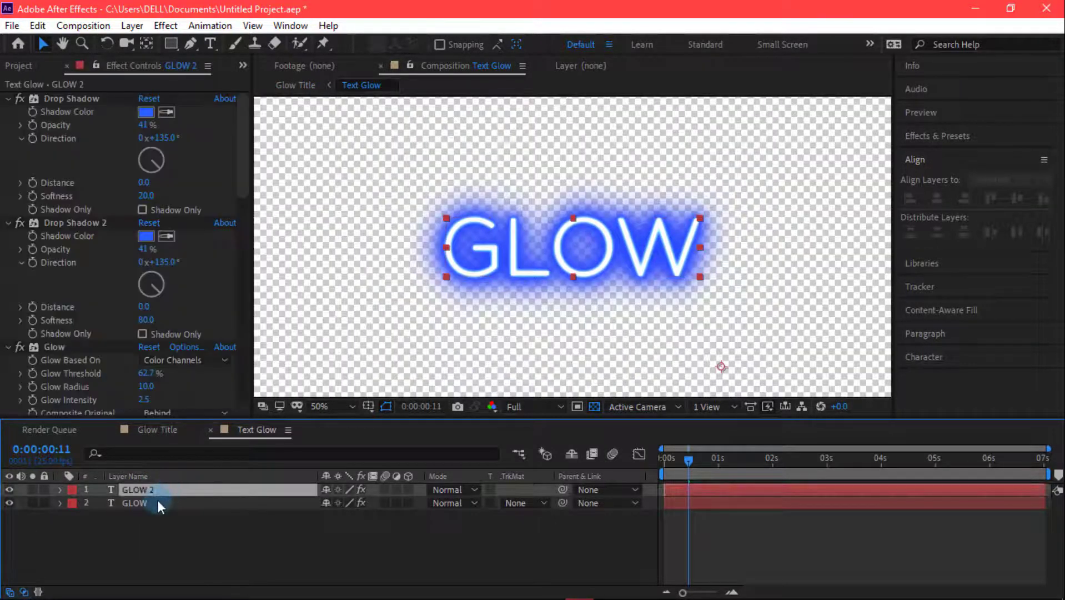
left_click(158, 502)
key("ctrl+d")
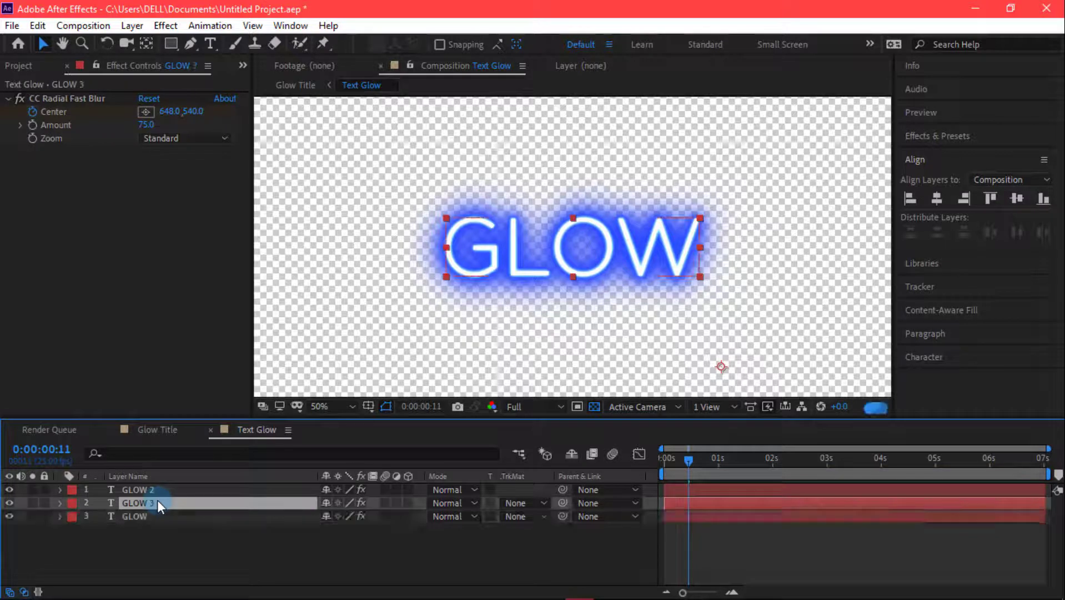
left_click(147, 516)
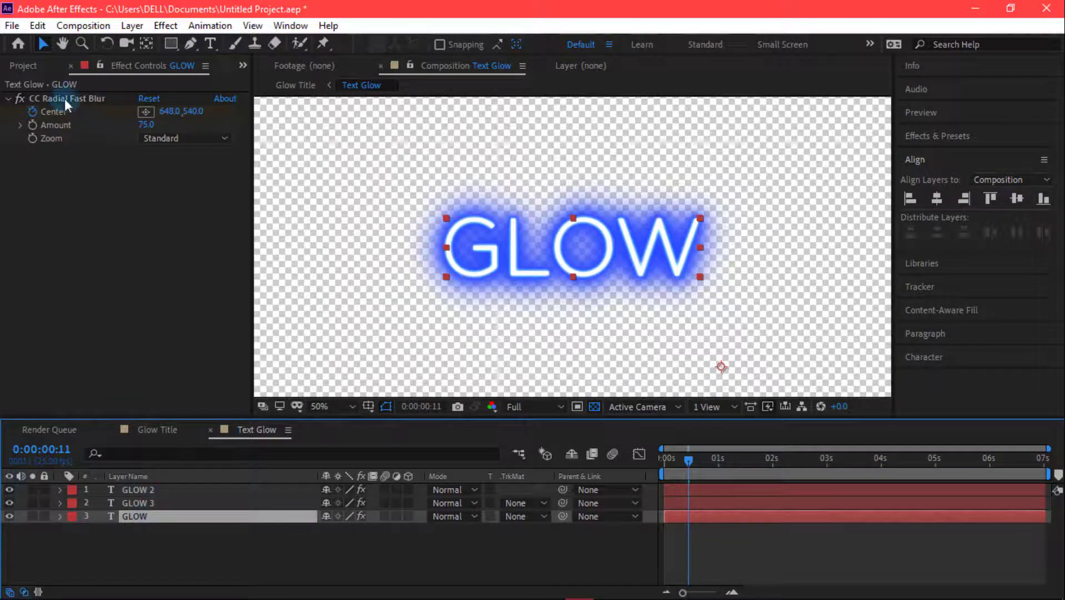
Remove the CC Radial Fast Blur from the bottom GLOW layer and set its text color to dark grey 161616
left_click(65, 100)
key("Delete")
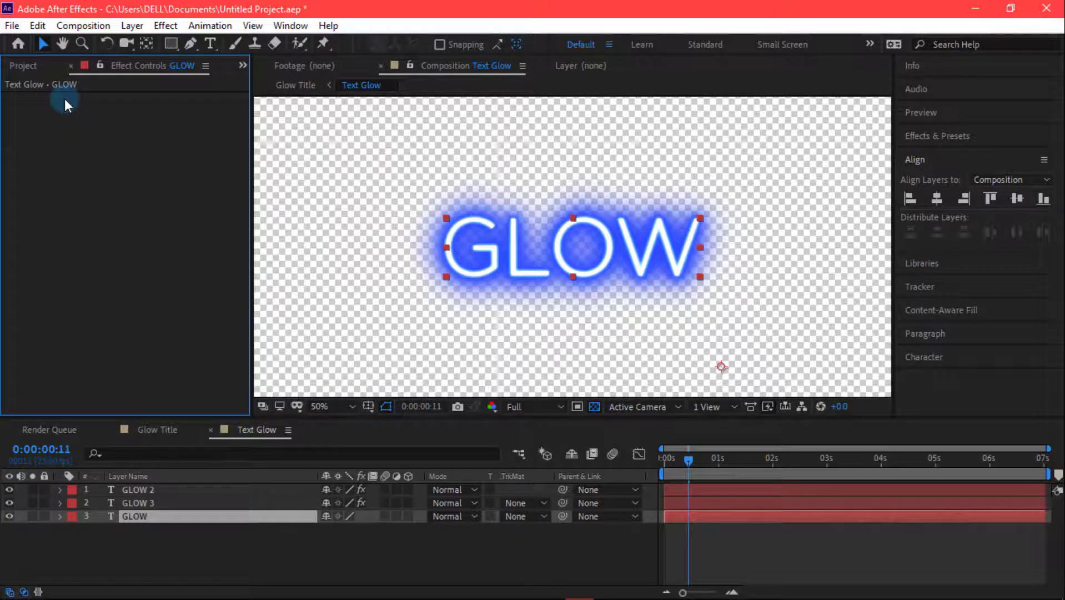
left_click(932, 333)
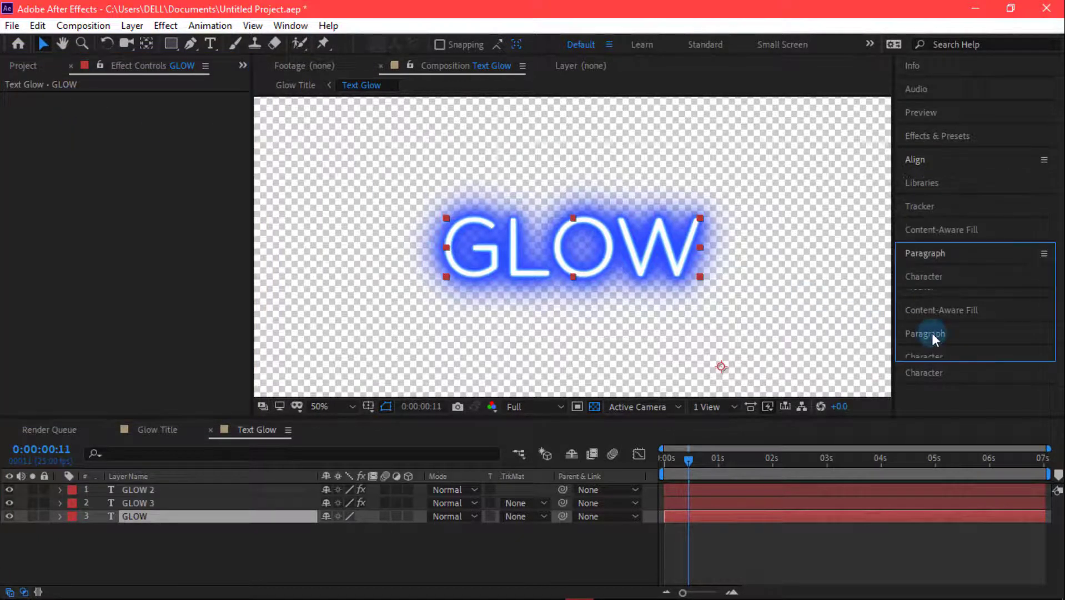
left_click(923, 373)
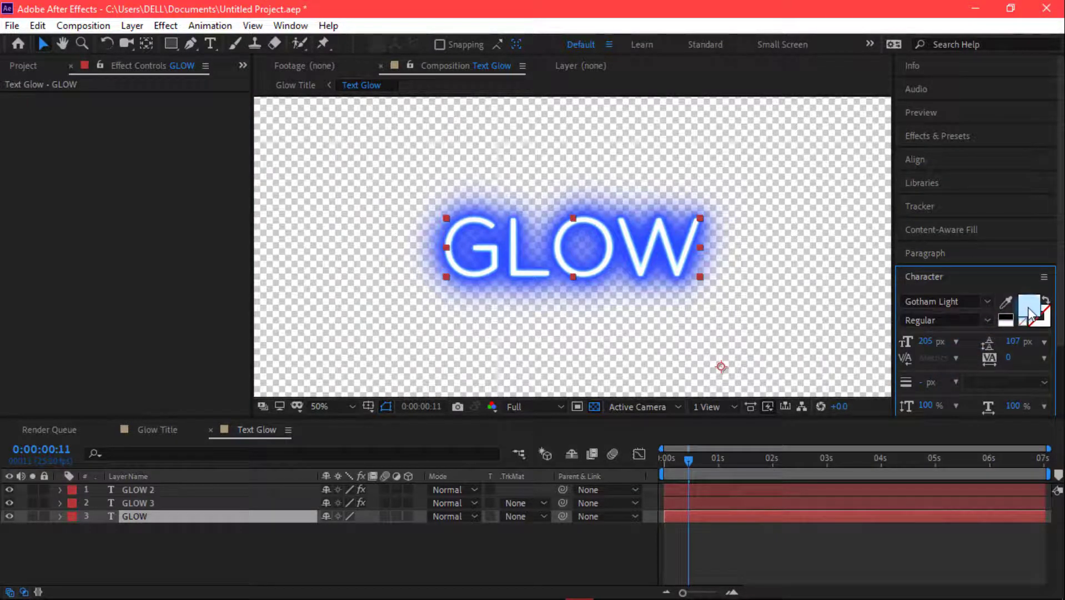
left_click(1029, 311)
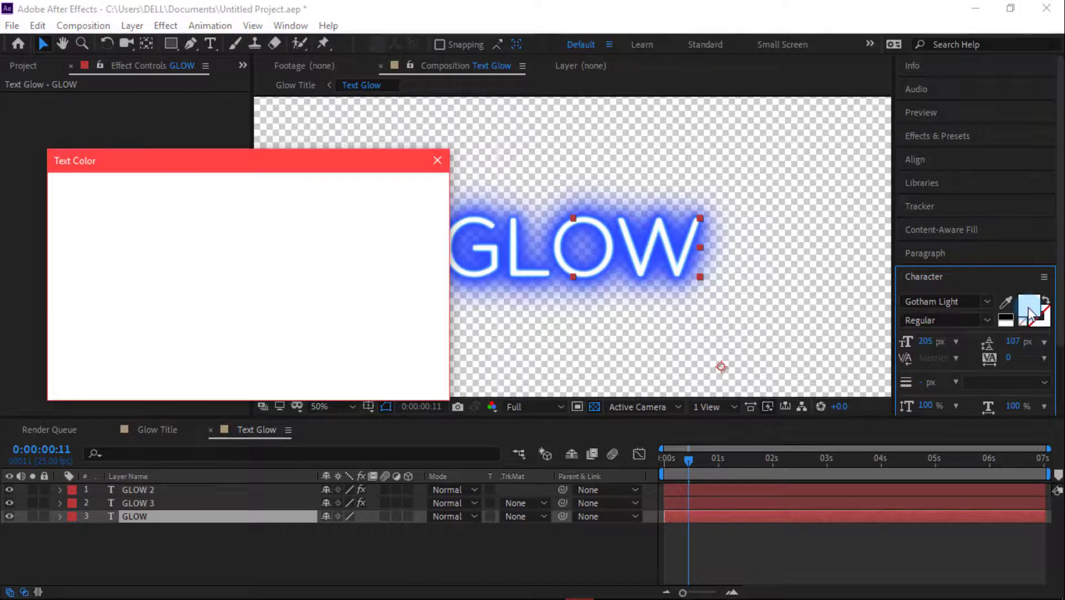
left_click(60, 372)
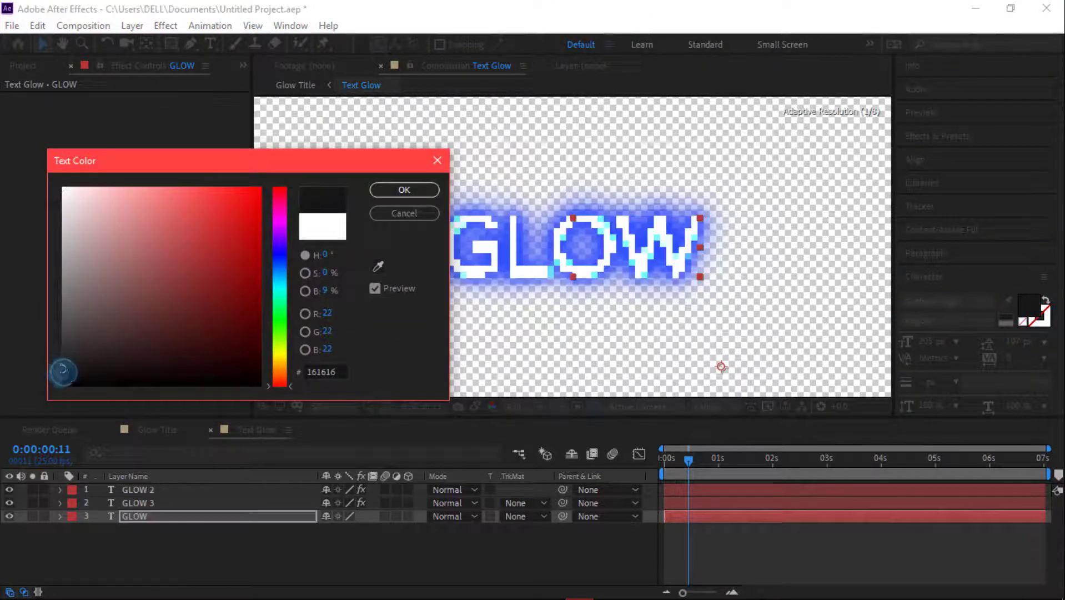
key("Return")
Return to the start of the timeline, add an Opacity text animator to the GLOW 2 layer, and set its Opacity to 0%
left_click_drag(676, 460, 643, 465)
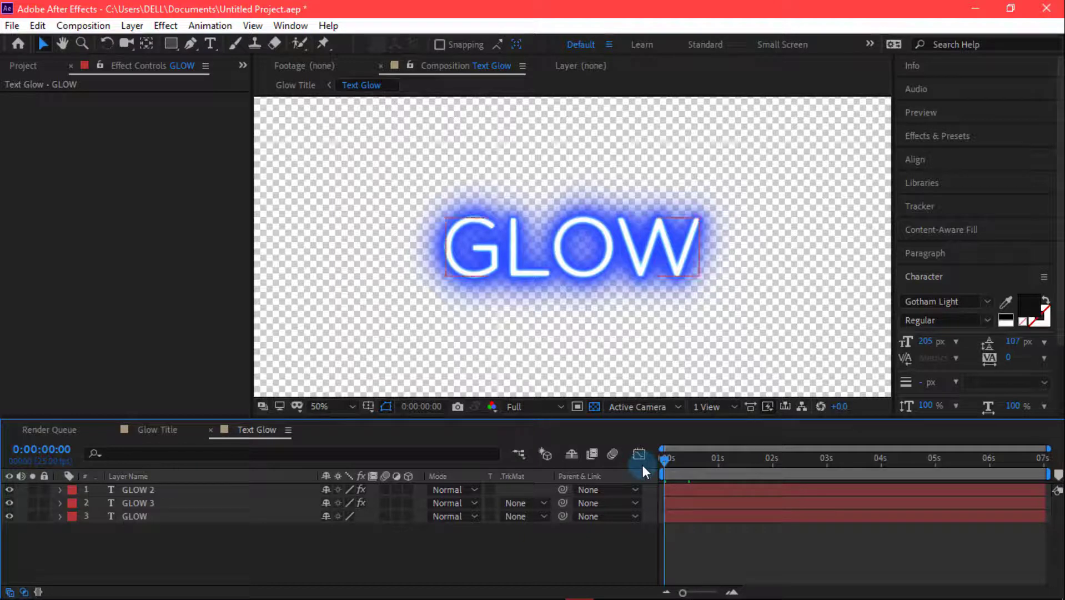
left_click(159, 491)
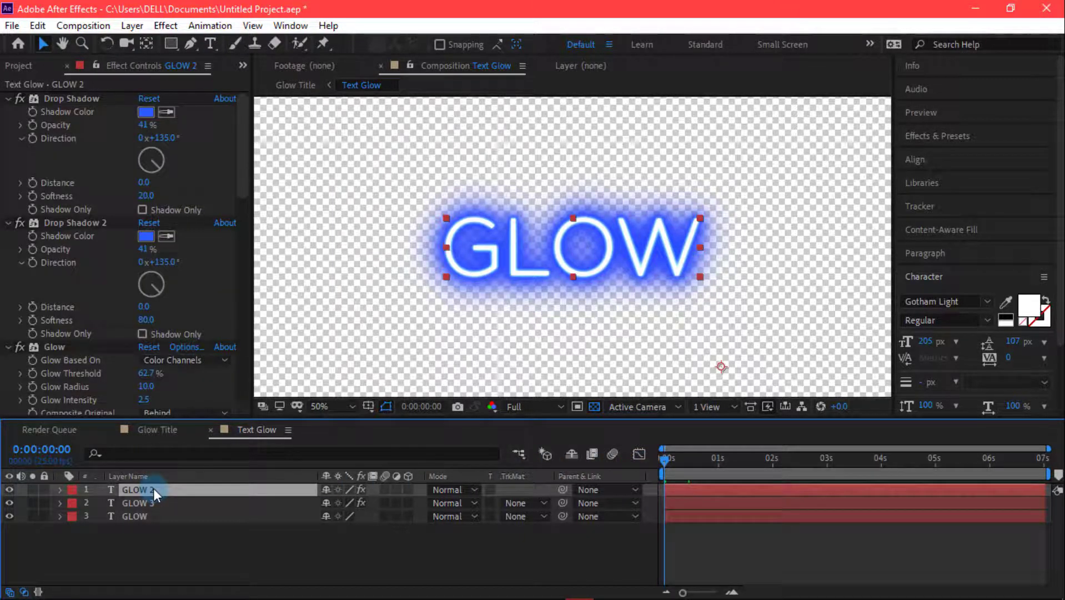
left_click(60, 489)
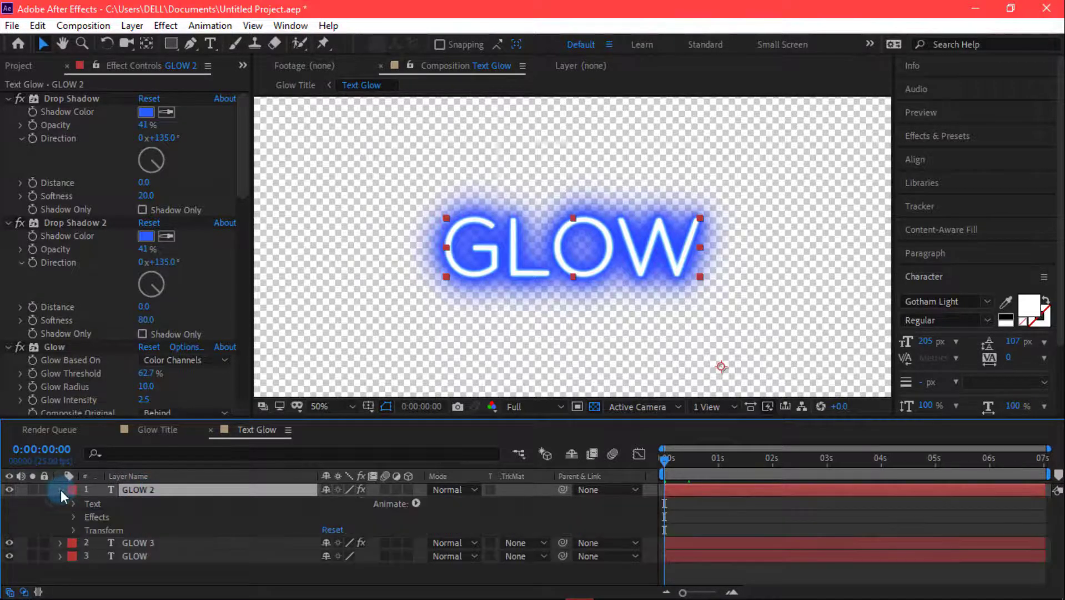
left_click(416, 503)
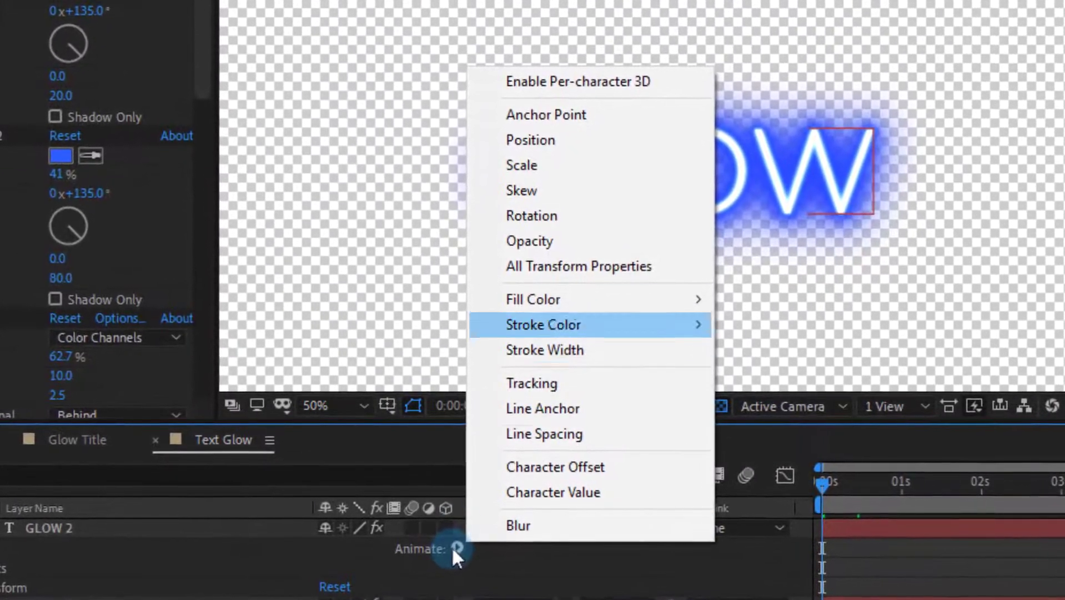
left_click(591, 246)
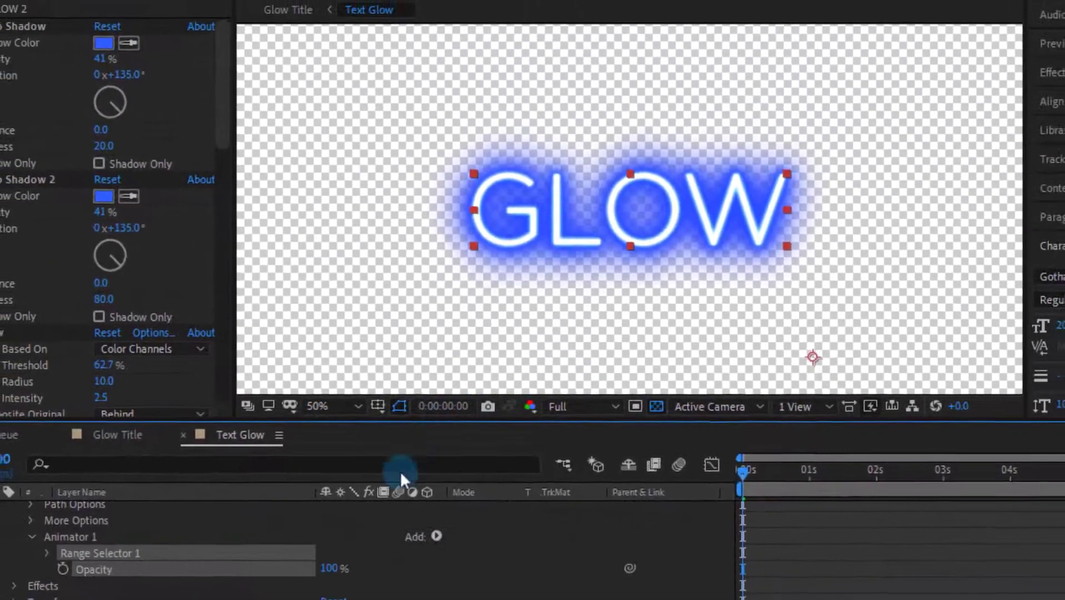
left_click(329, 567)
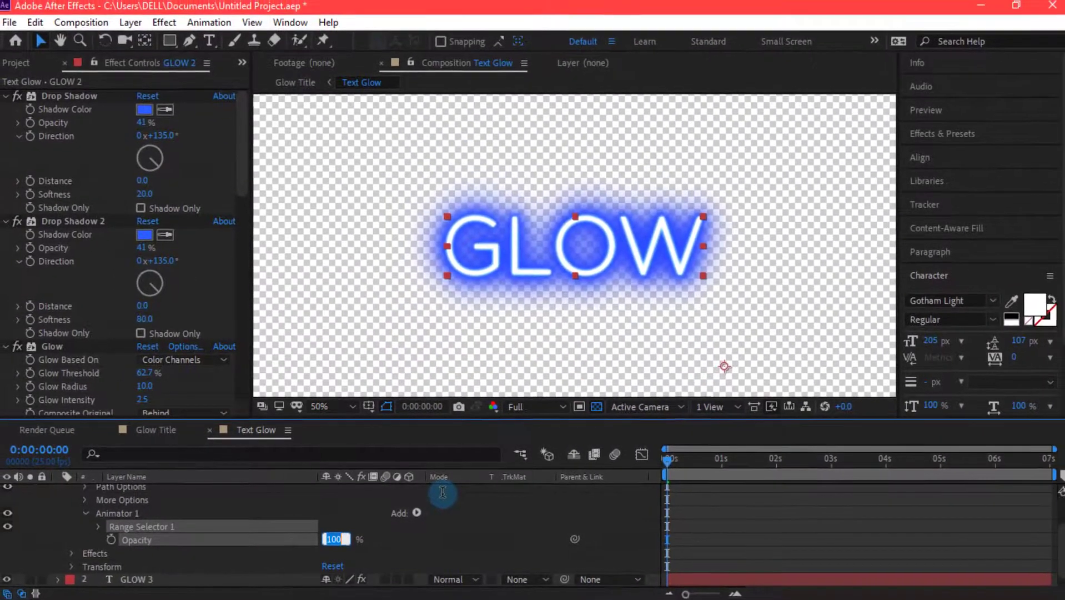
type("0")
key("Return")
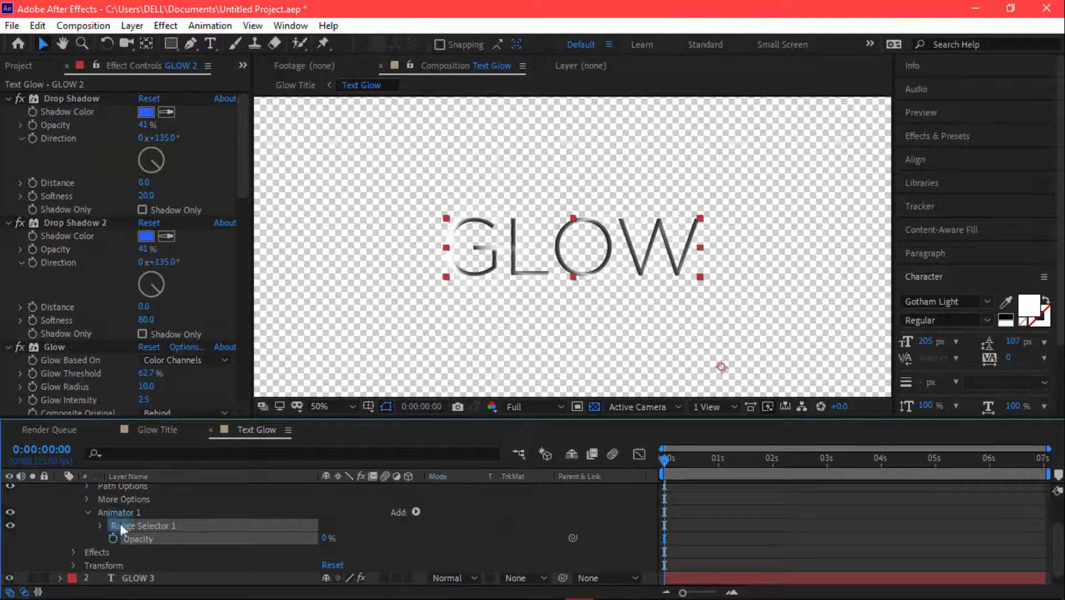
Try different Offset values in GLOW 2's Range Selector 1, including 85%, 5% and 100%
left_click(100, 525)
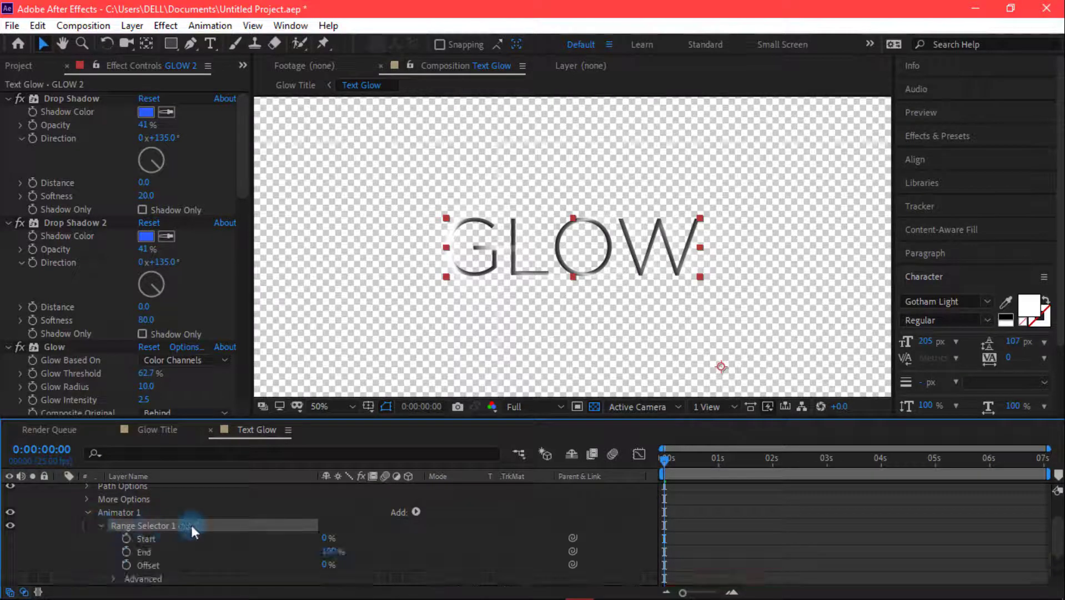
scroll(308, 525, "down", 3)
left_click_drag(326, 525, 360, 522)
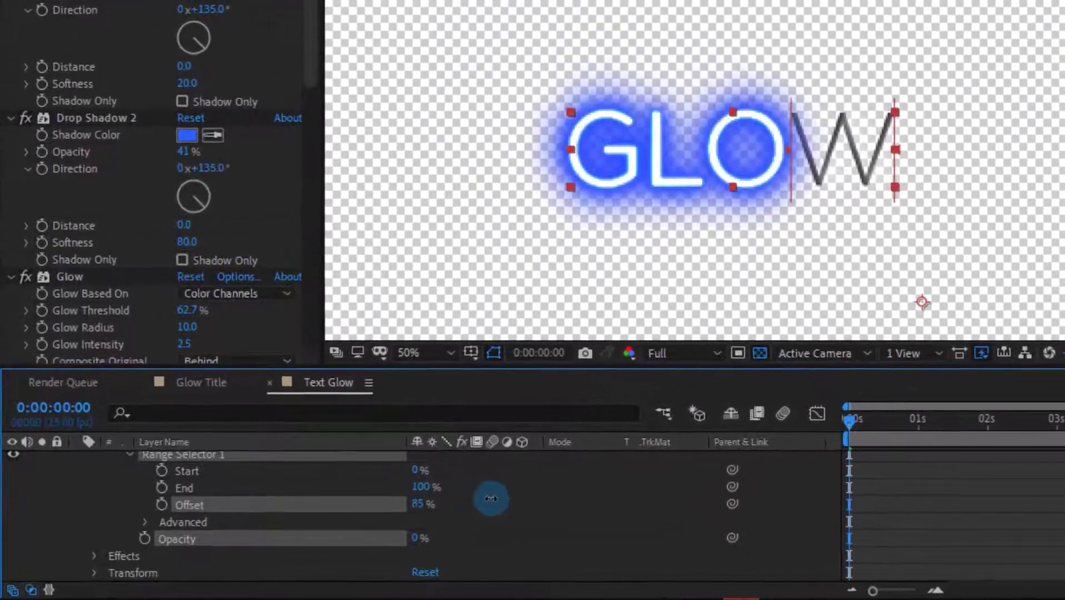
left_click_drag(485, 496, 438, 501)
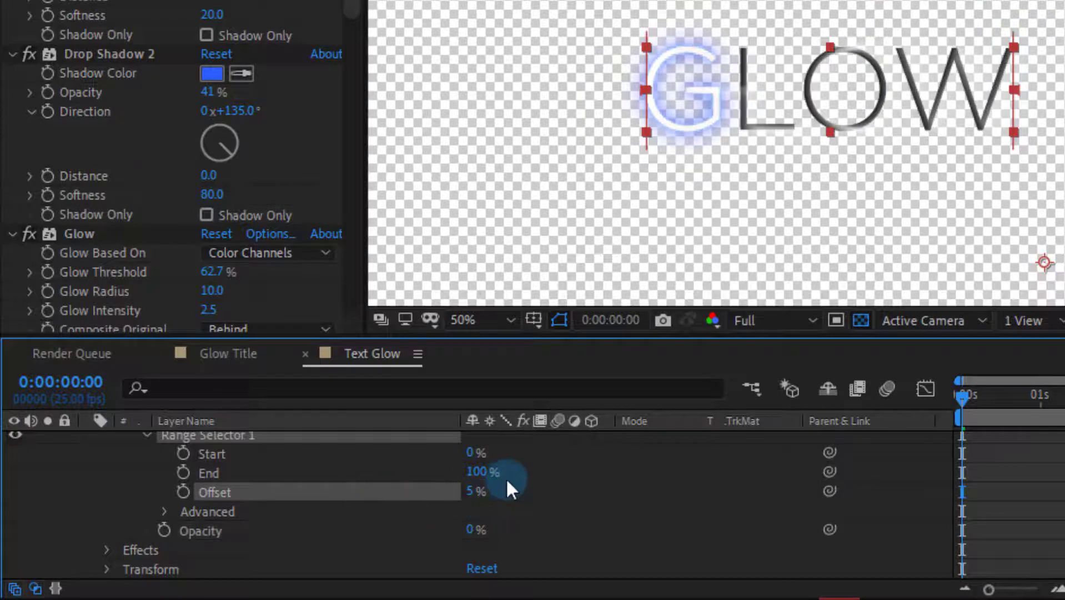
left_click(475, 492)
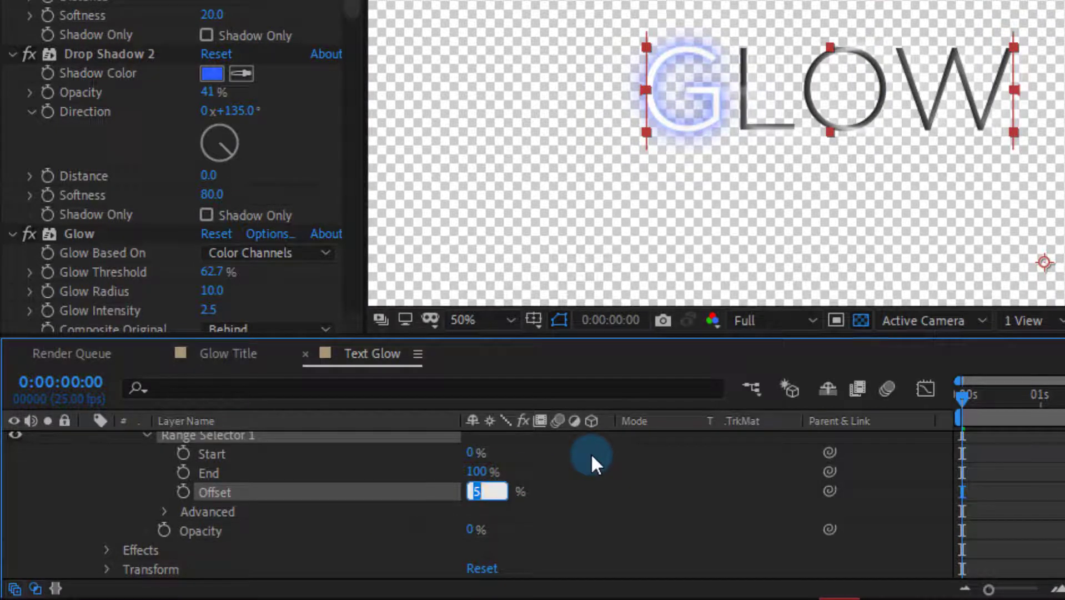
type("100")
key("Return")
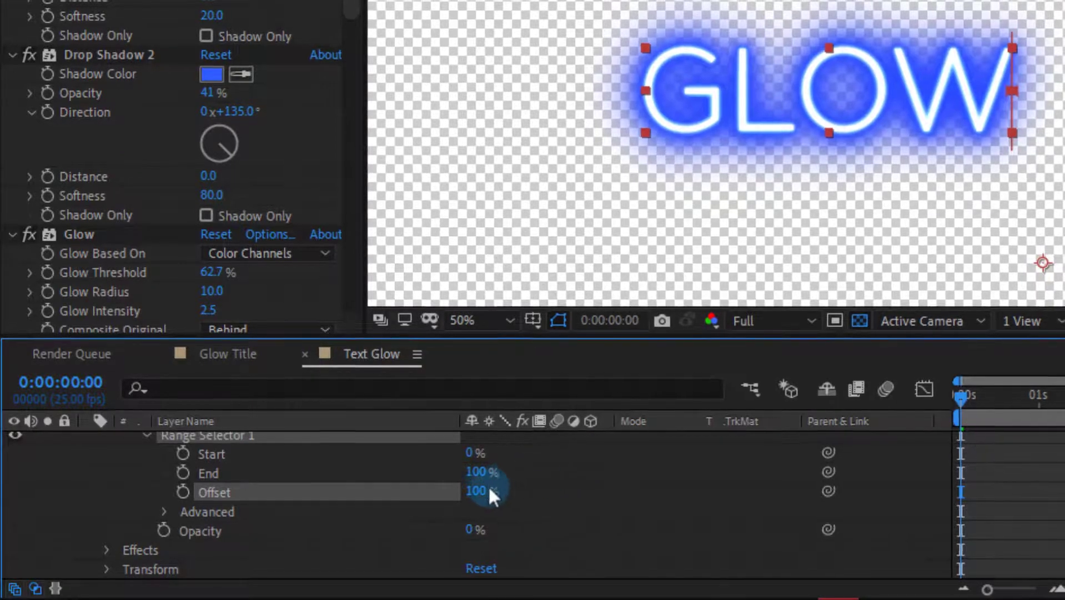
Keyframe the Range Selector Offset at 51% at 0 seconds, at a higher value at 1 second, and at 44% at 2 seconds
left_click_drag(491, 495, 434, 493)
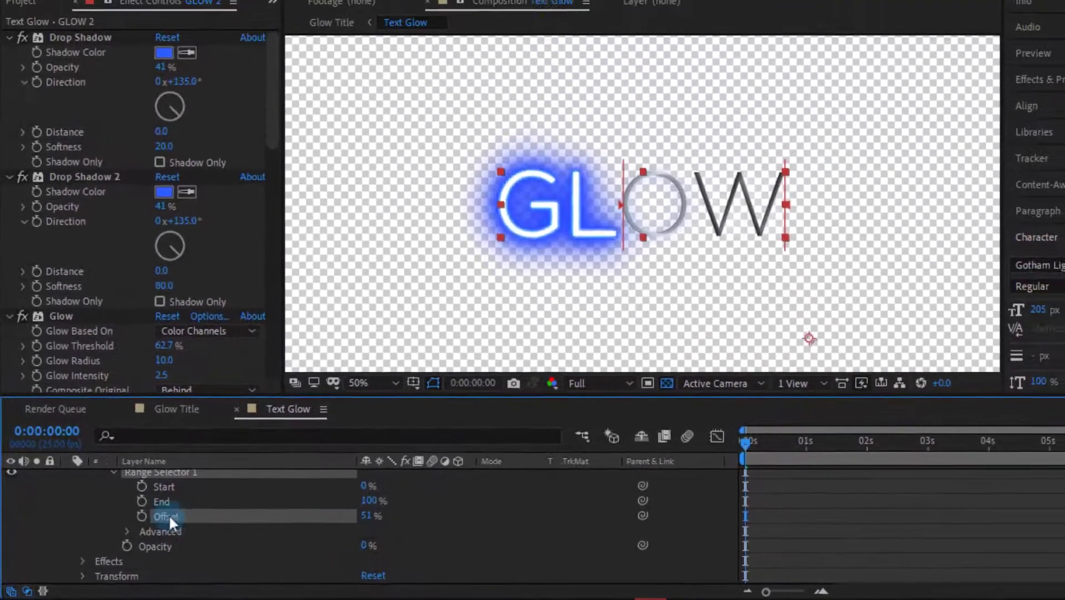
left_click(142, 515)
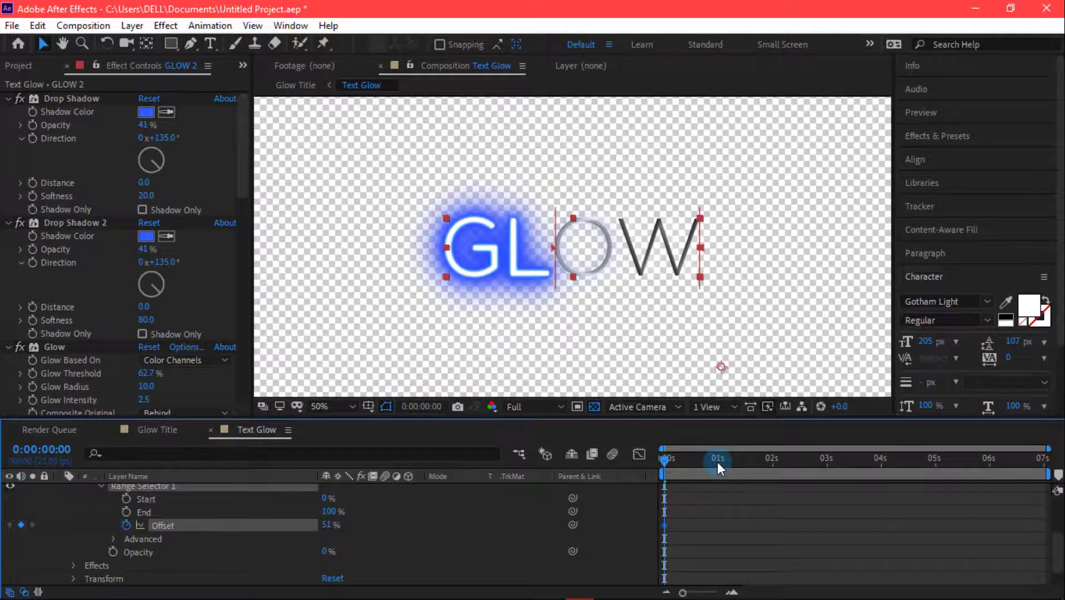
left_click(717, 462)
left_click_drag(329, 525, 345, 524)
left_click_drag(721, 463, 775, 463)
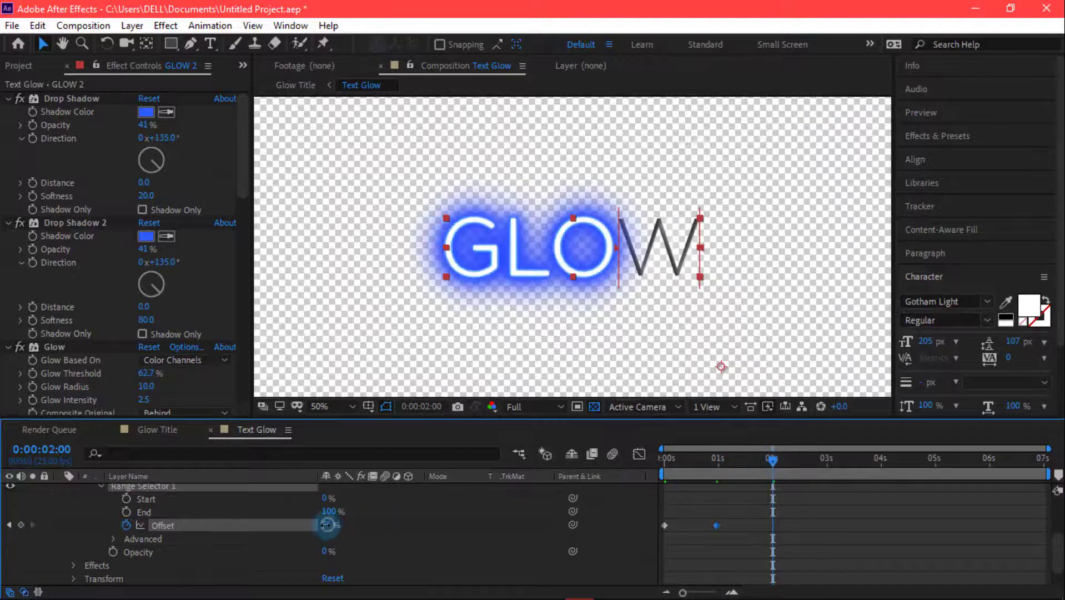
left_click_drag(330, 525, 307, 526)
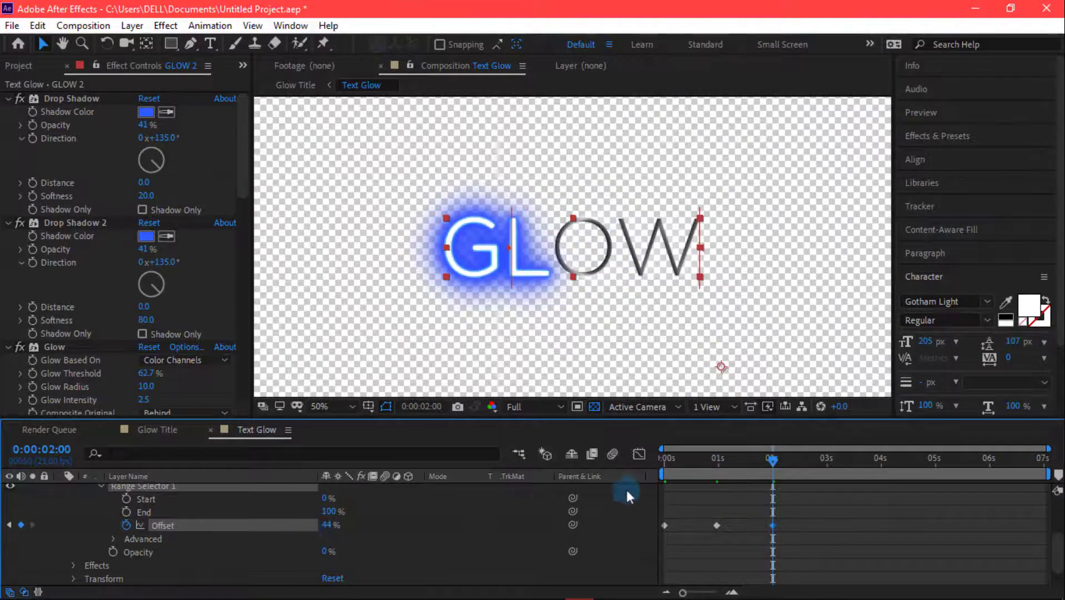
Add Offset keyframes with varying values near 3 and 4 seconds, and a 100% keyframe at 0:00:05:01
left_click(828, 462)
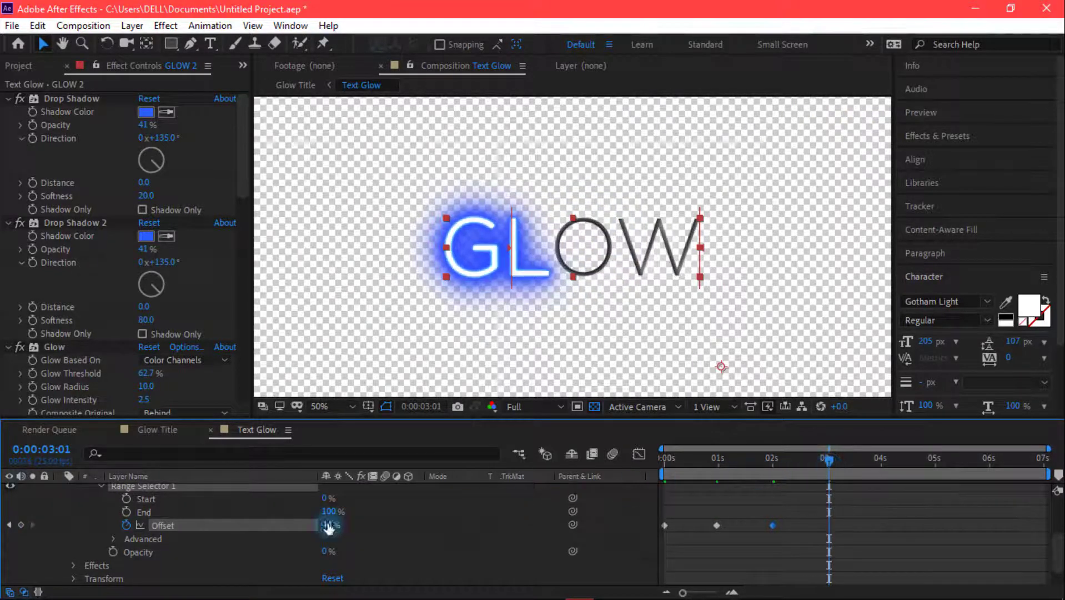
left_click_drag(332, 527, 428, 521)
left_click(882, 459)
left_click_drag(882, 462, 939, 467)
left_click_drag(331, 525, 347, 526)
left_click(971, 517)
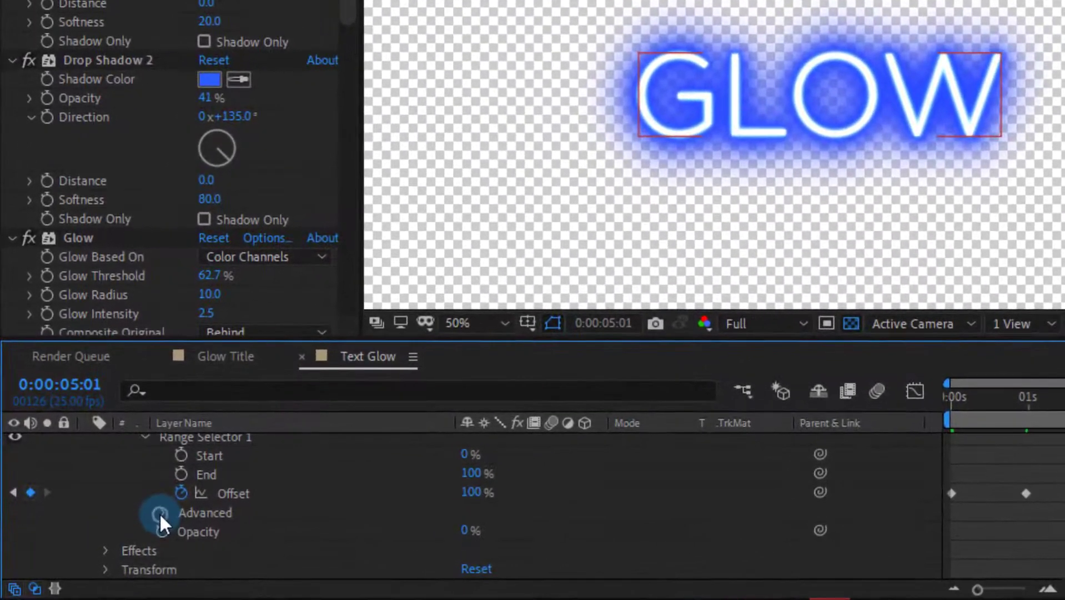
In Range Selector 1's Advanced settings, turn on Randomize Order and set the Random Seed to 1
left_click(142, 523)
scroll(213, 513, "down", 4)
scroll(304, 487, "up", 3)
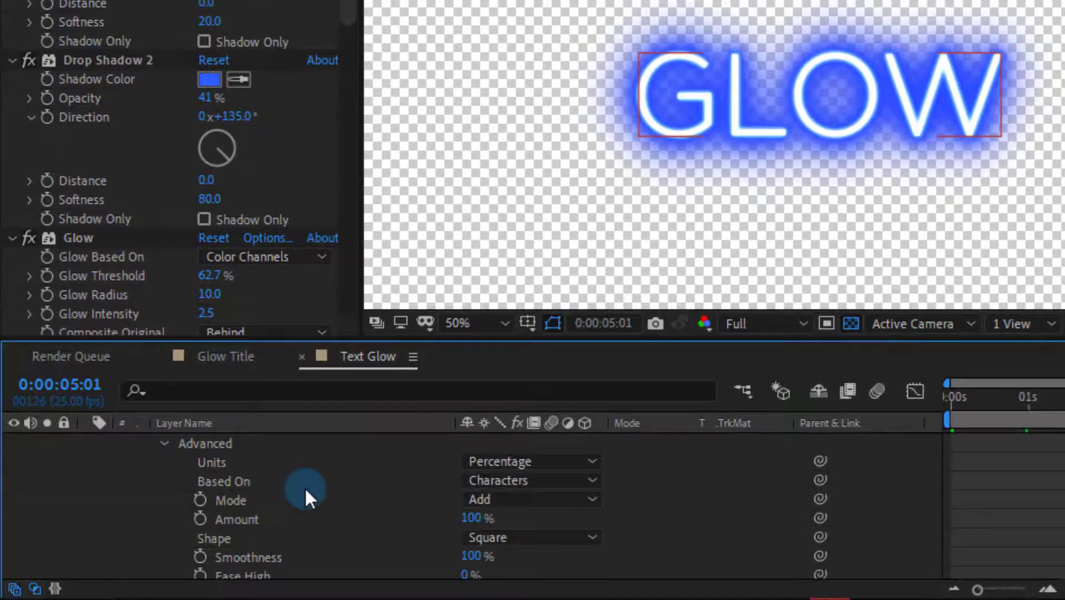
scroll(306, 487, "down", 3)
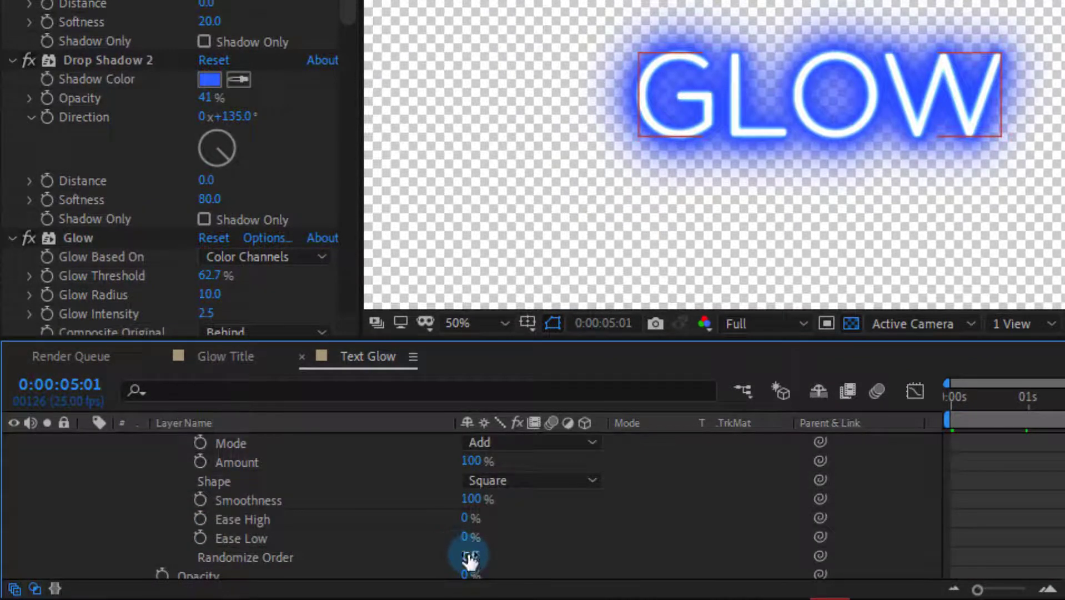
left_click(469, 556)
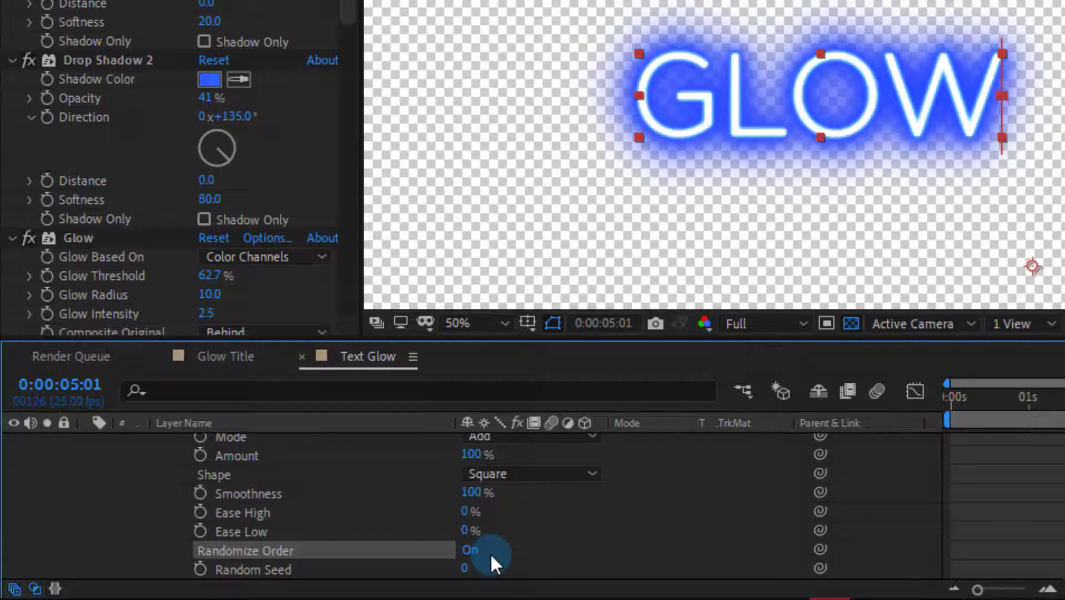
scroll(490, 553, "down", 3)
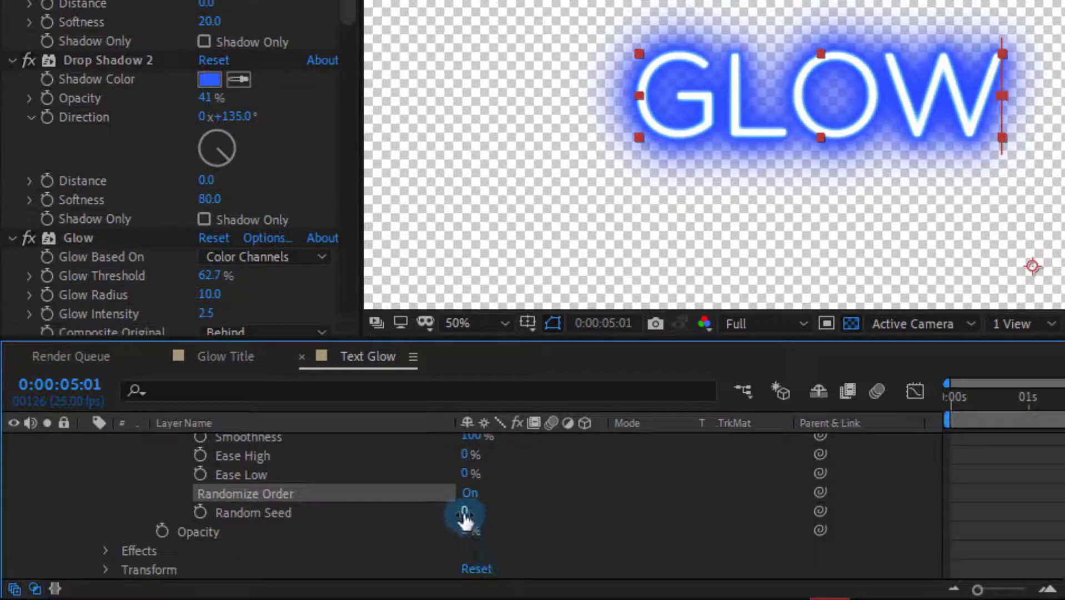
left_click_drag(465, 511, 469, 517)
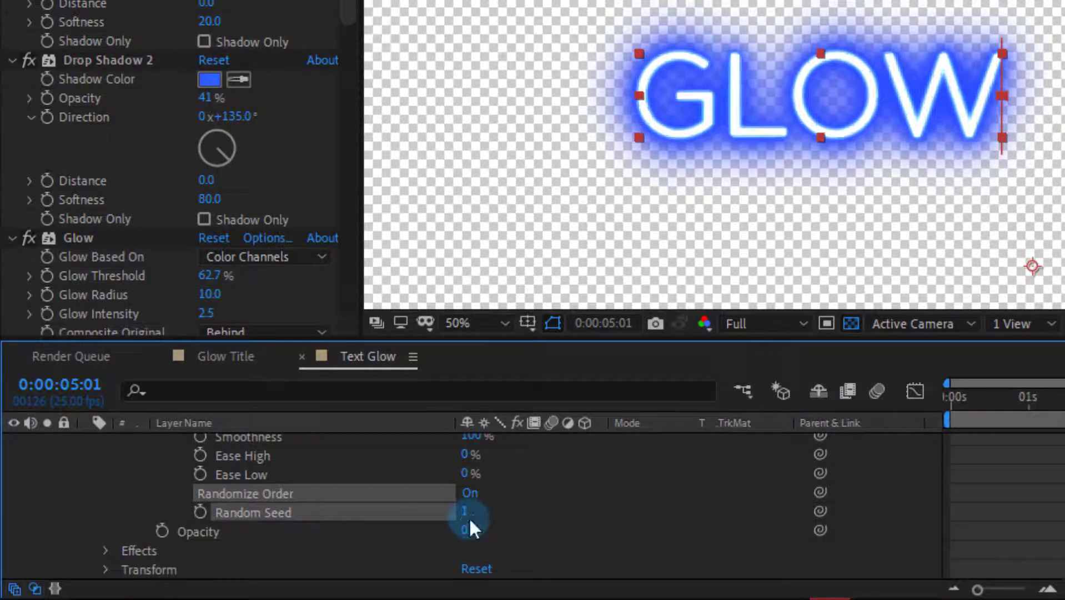
Add the expression wiggle(1,30) to the Random Seed property
left_click(201, 511, "alt")
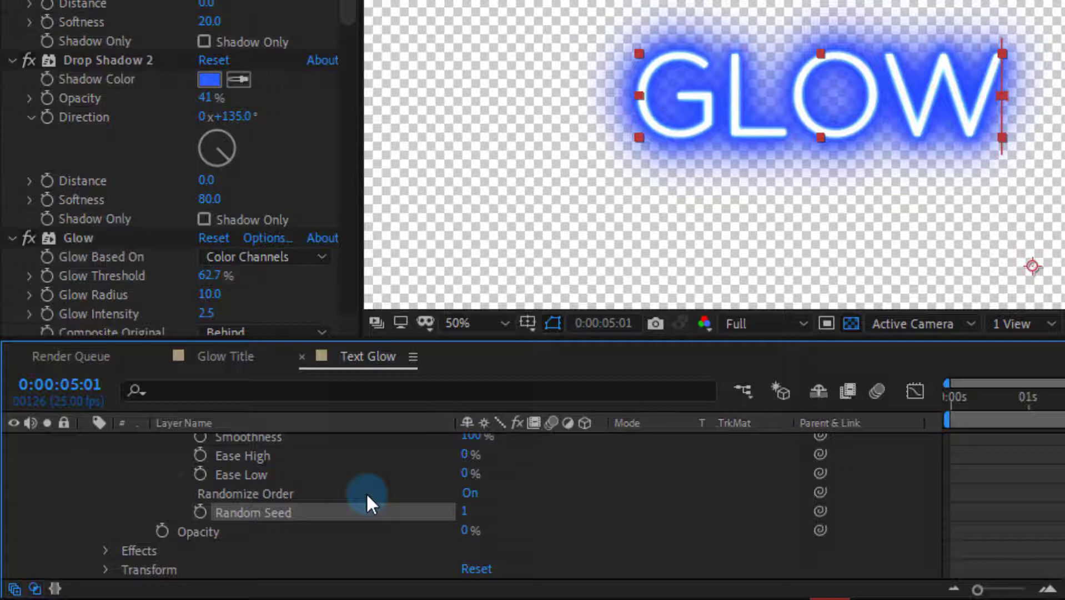
key("alt+shift+equal")
key("BackSpace")
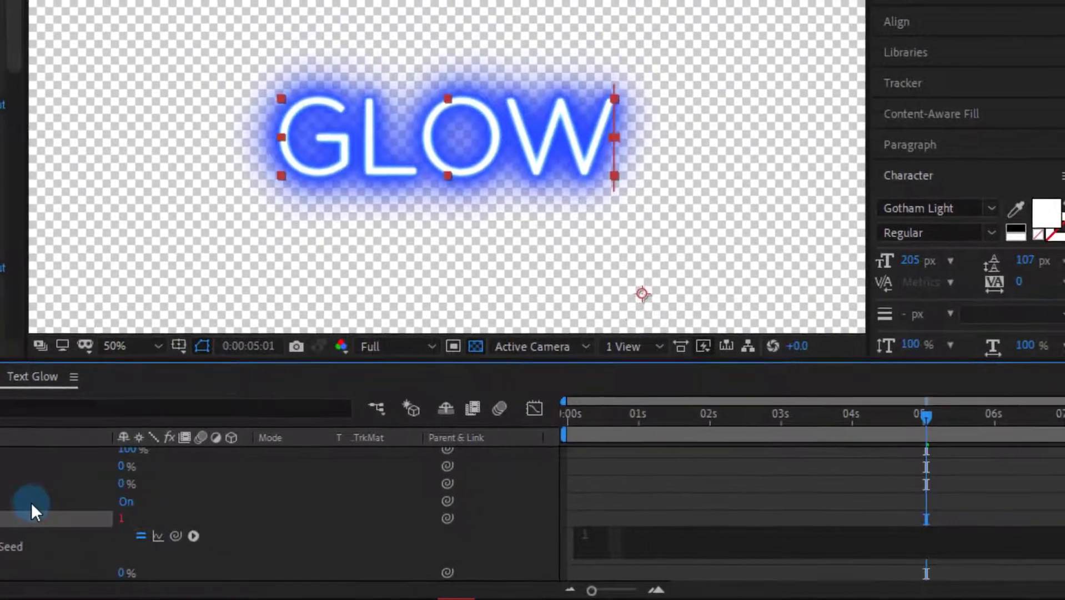
type("wi")
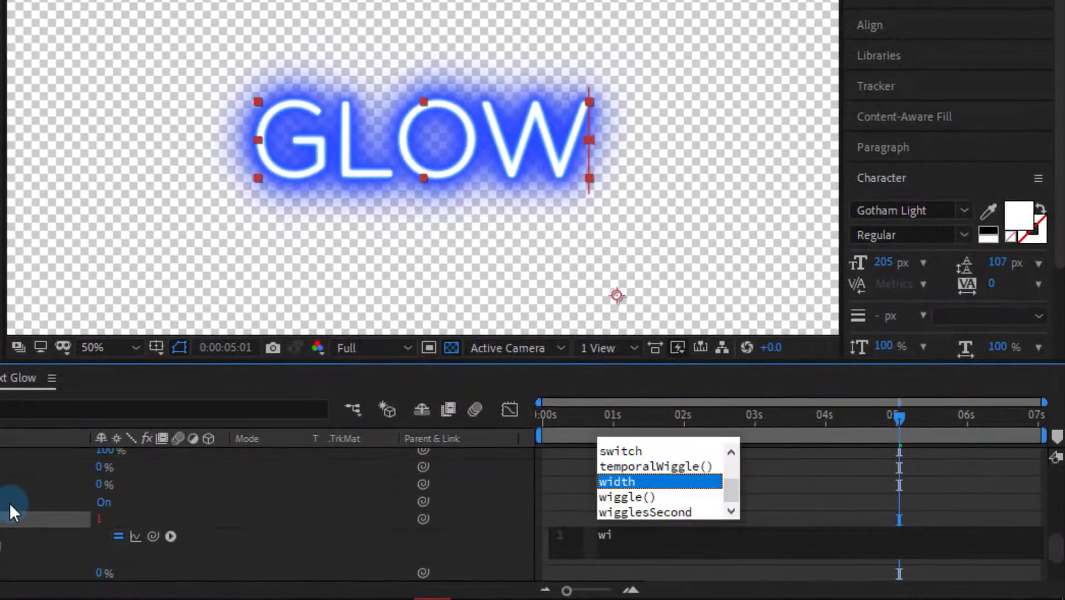
key("Down")
key("Return")
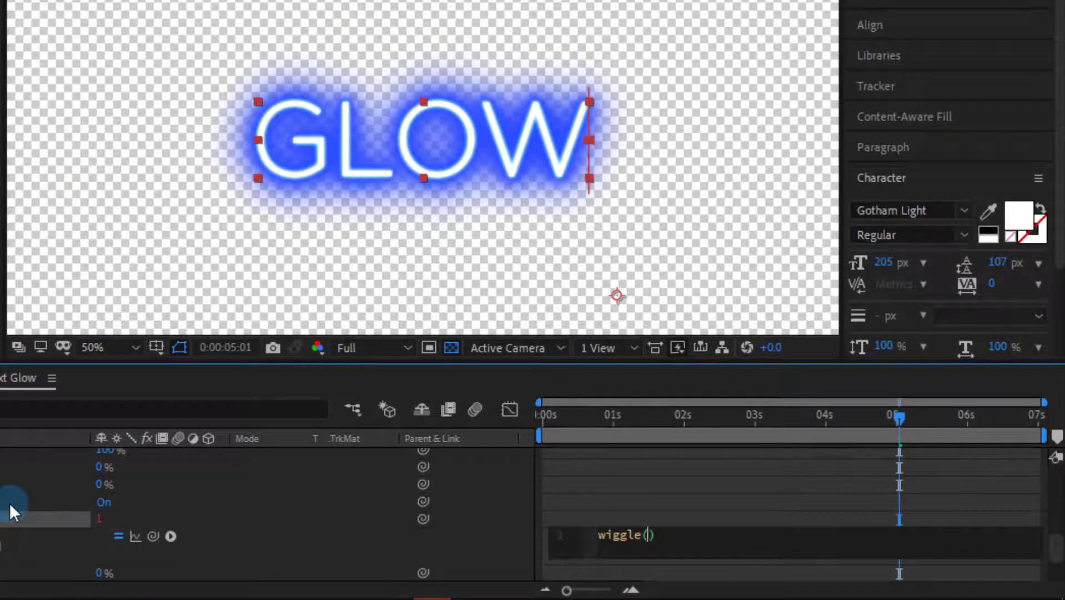
type("1,30")
left_click(701, 483)
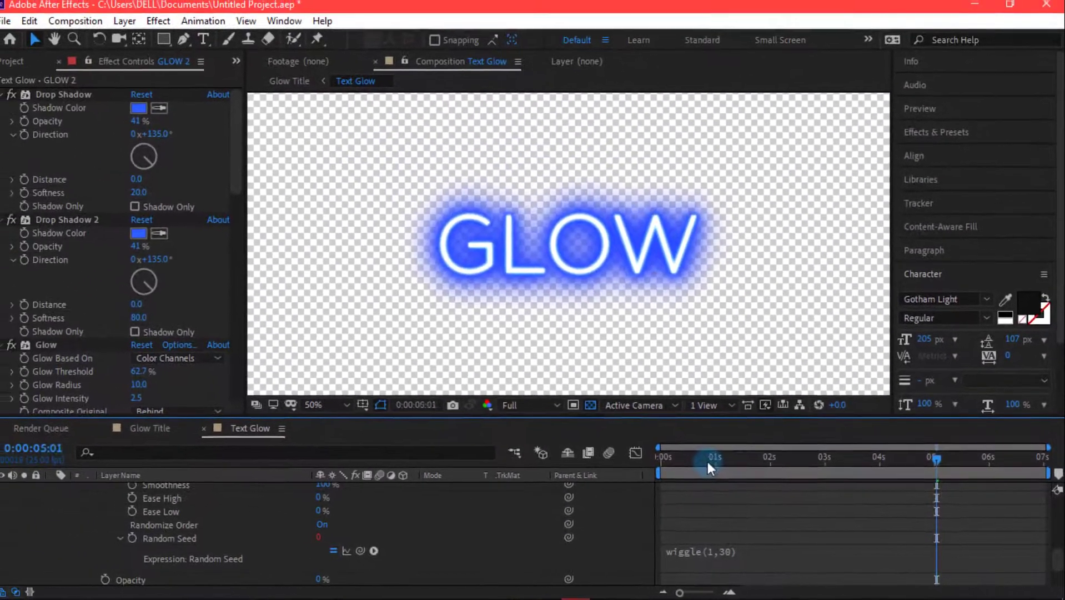
Preview the letter flicker up to just past 4 seconds and raise the Random Seed's base value
left_click_drag(641, 446, 897, 486)
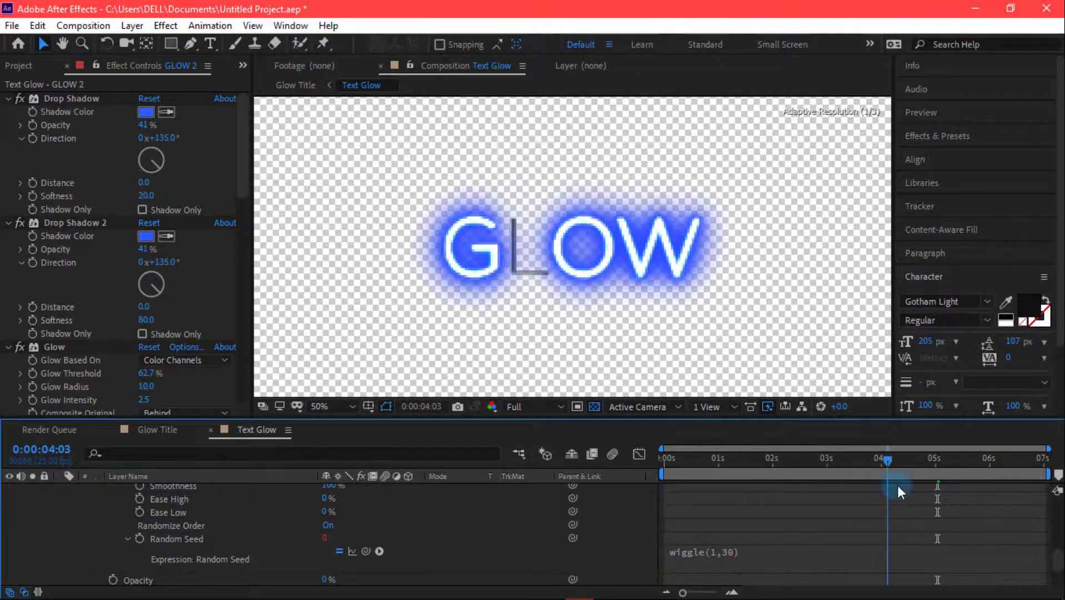
left_click_drag(326, 538, 336, 535)
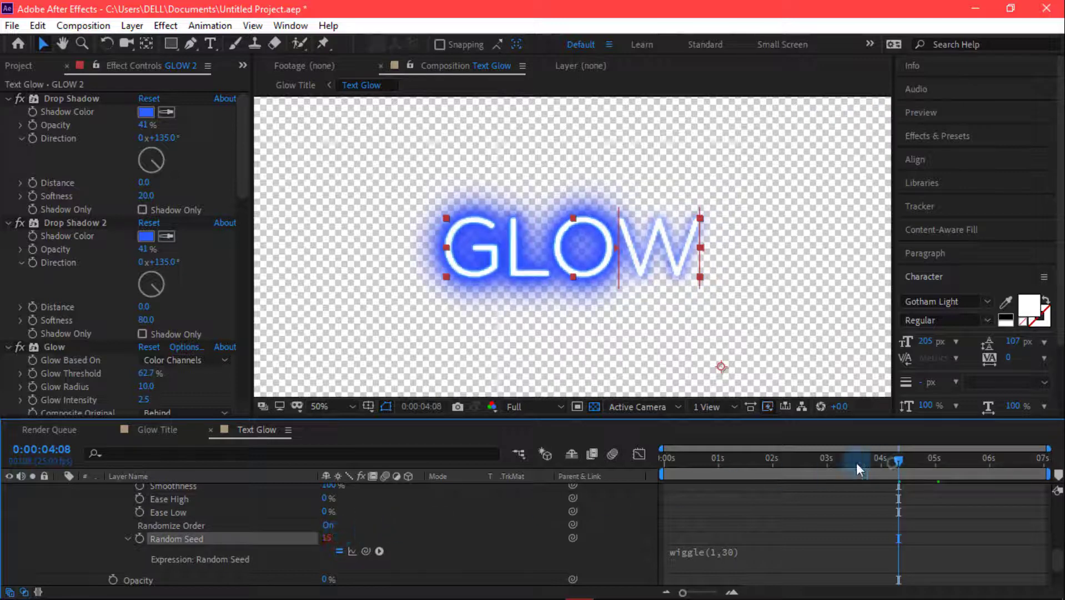
Check the letter flicker near 2 seconds, adjust the Random Seed's base value, and return to the start of the Text Glow composition
left_click_drag(856, 463, 778, 467)
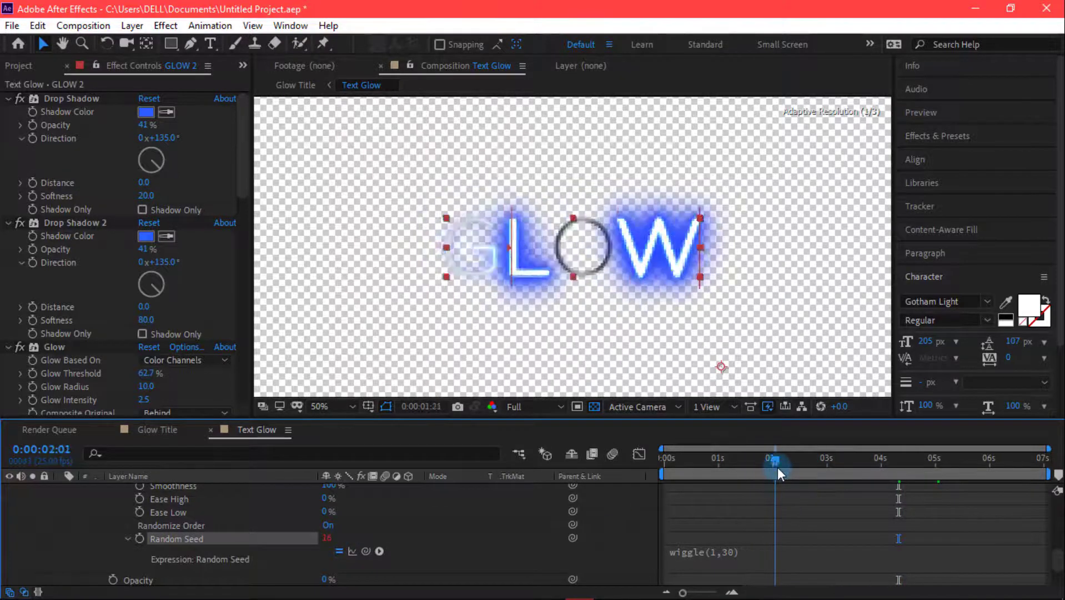
left_click(329, 538)
left_click(402, 527)
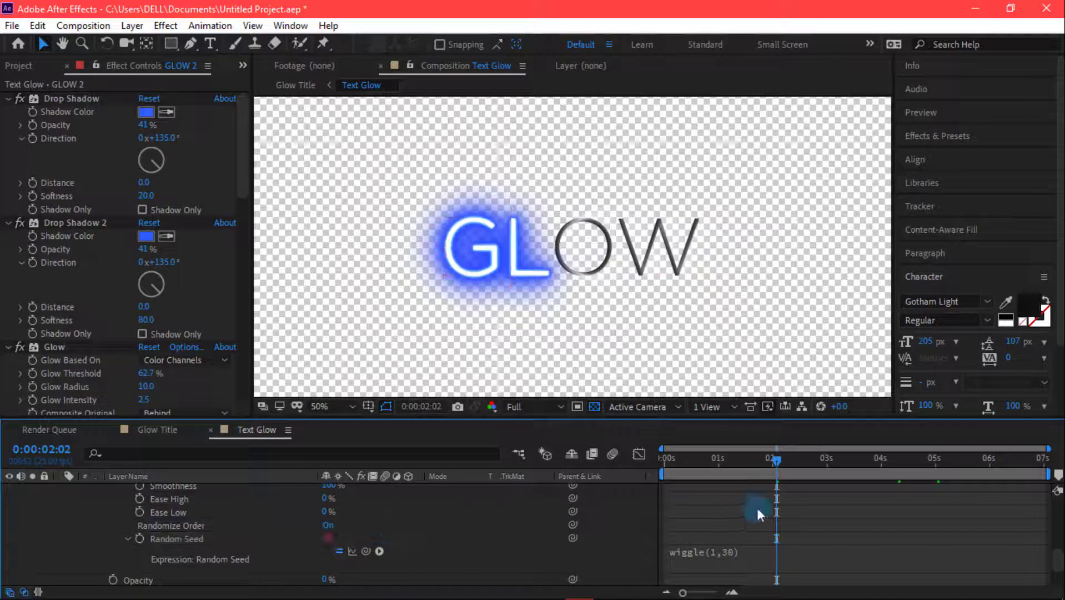
left_click_drag(778, 460, 603, 491)
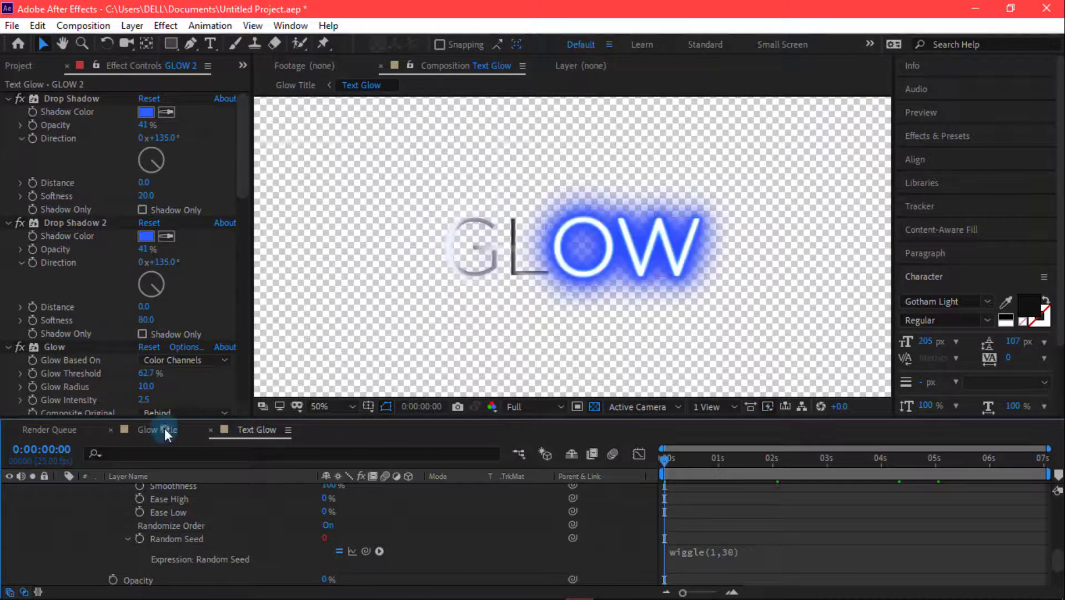
Switch to the Glow Title composition, preview the flickering title and its reflection up to about 4 seconds, and return to the start
left_click(164, 430)
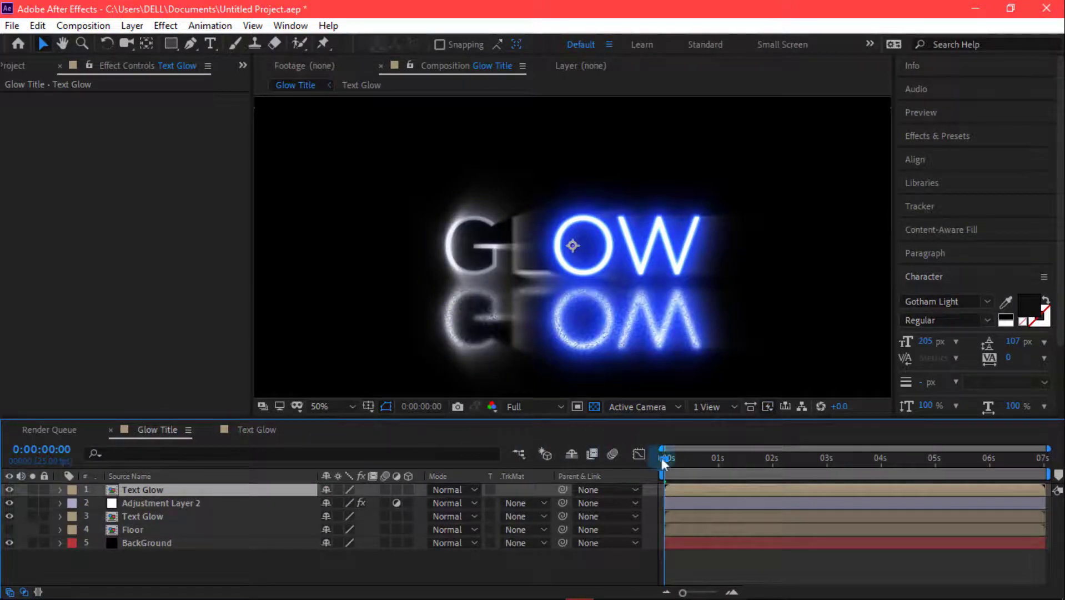
left_click_drag(664, 458, 879, 459)
left_click(723, 565)
left_click(840, 459)
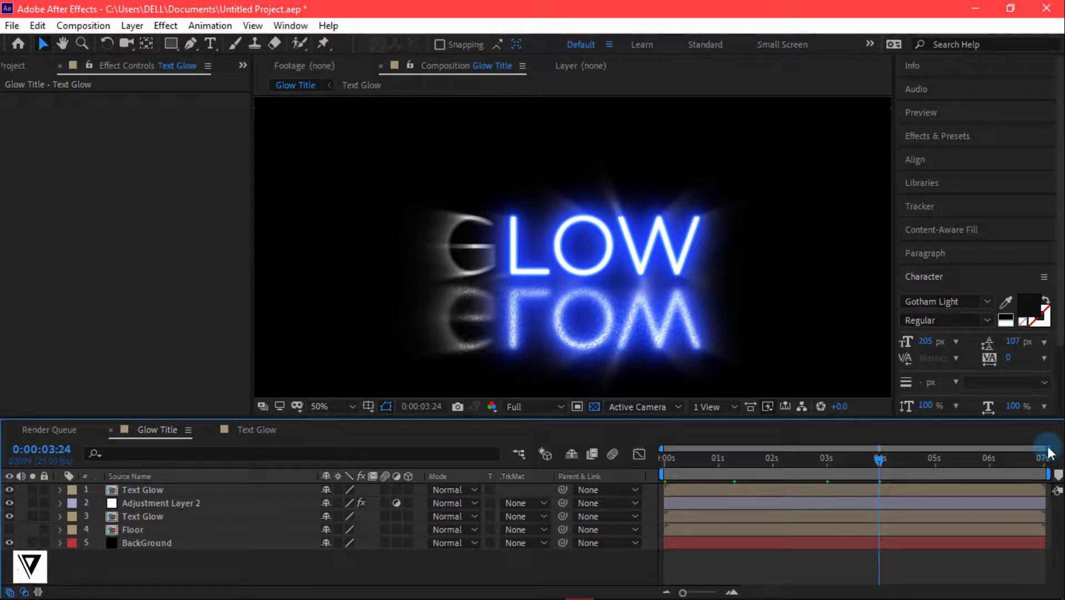
left_click_drag(1049, 451, 659, 516)
left_click(731, 558)
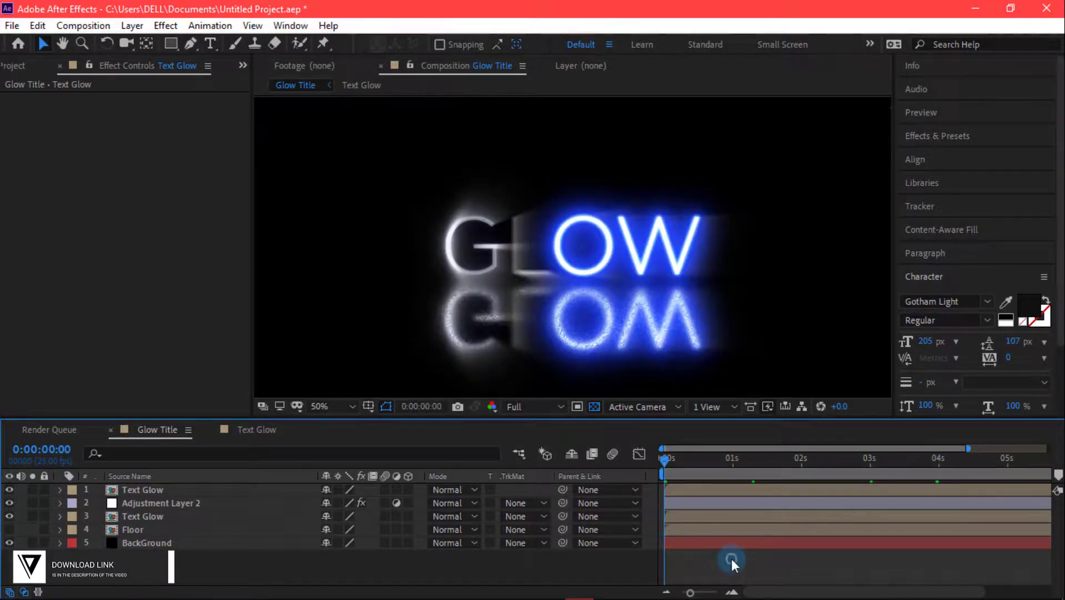